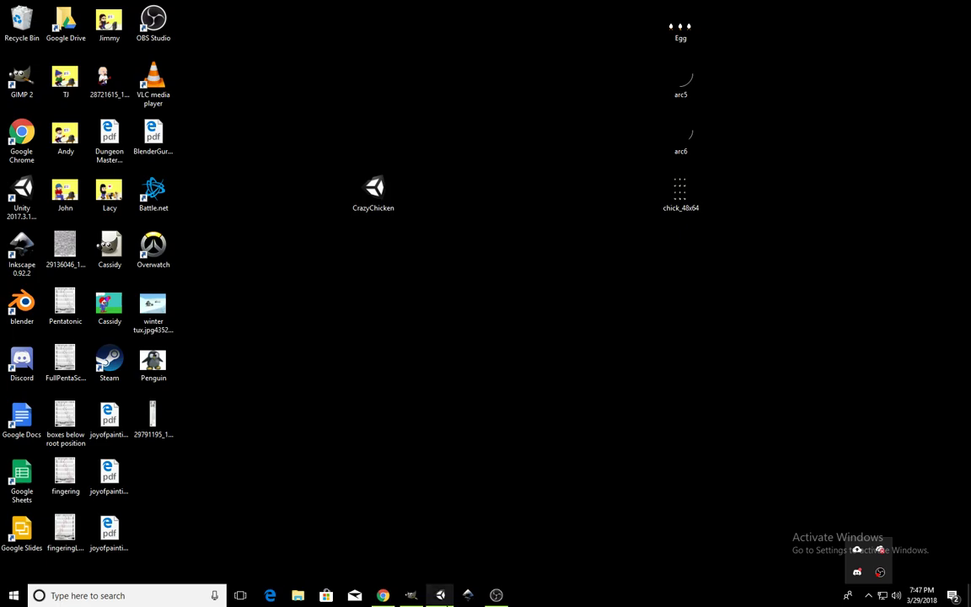
click(441, 595)
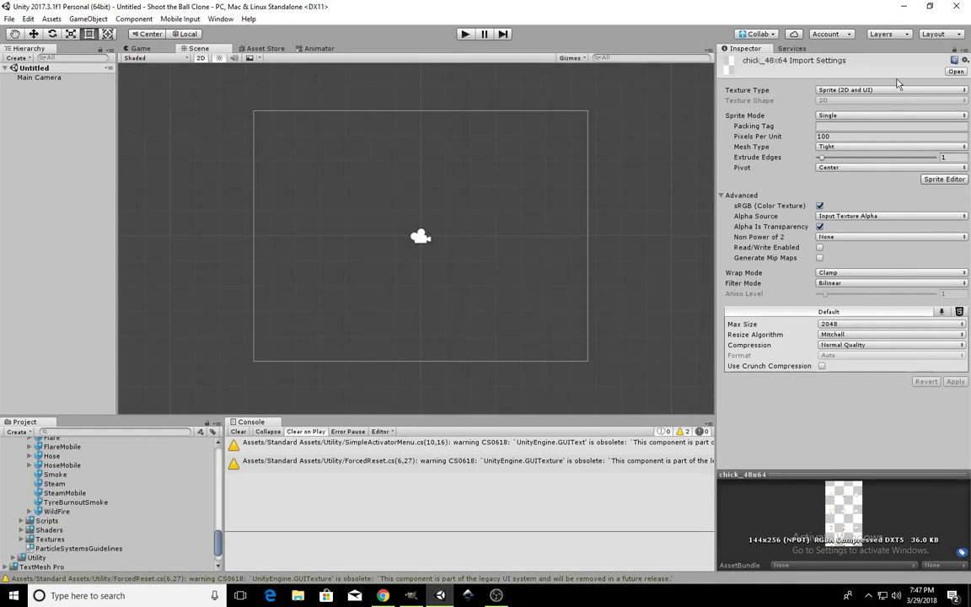
click(903, 6)
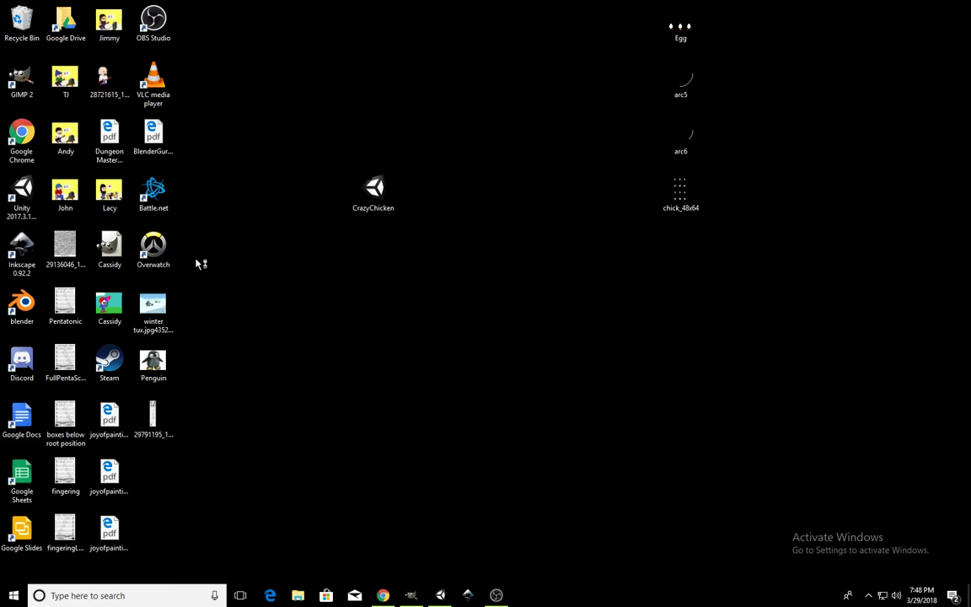
Step: Launch Unity and create a new 2D project named Crazy Chicken Tutorial
click(22, 194)
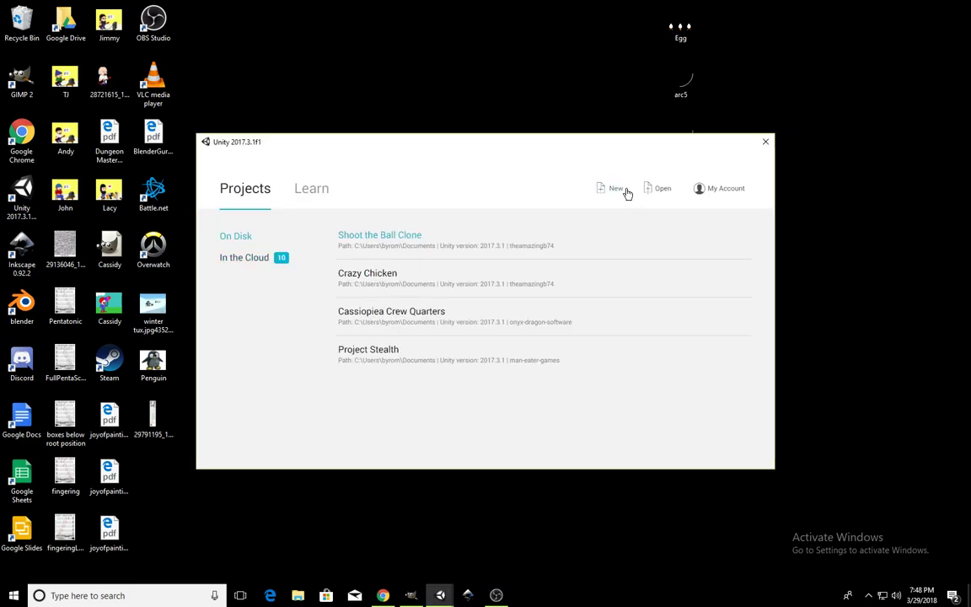
click(616, 188)
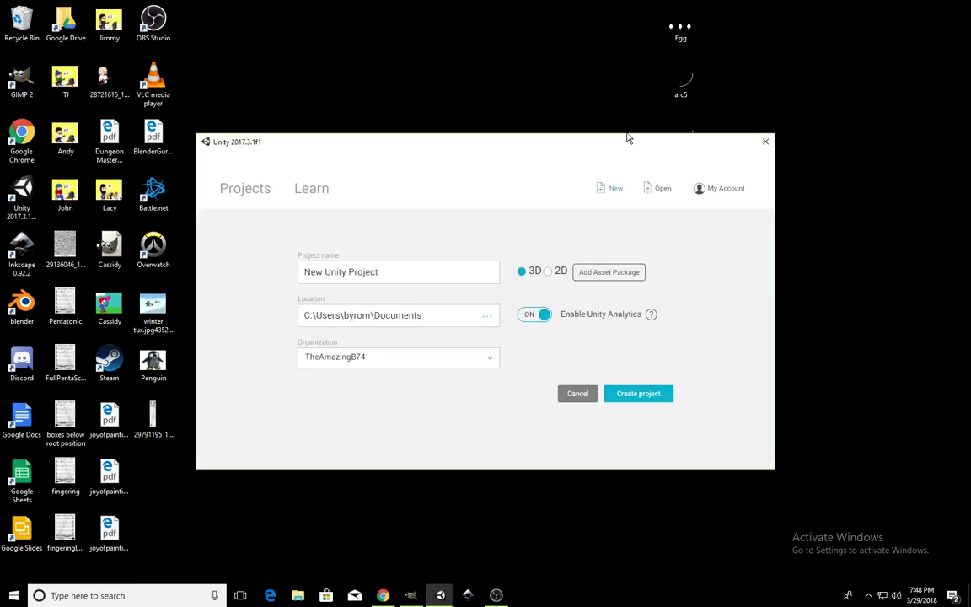
click(554, 272)
triple_click(375, 272)
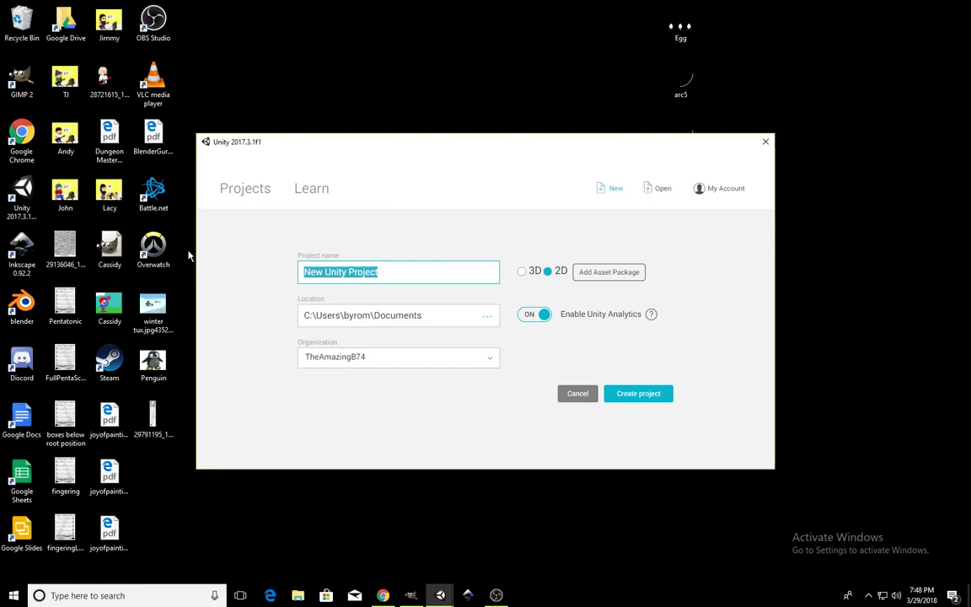
text(Crazy C)
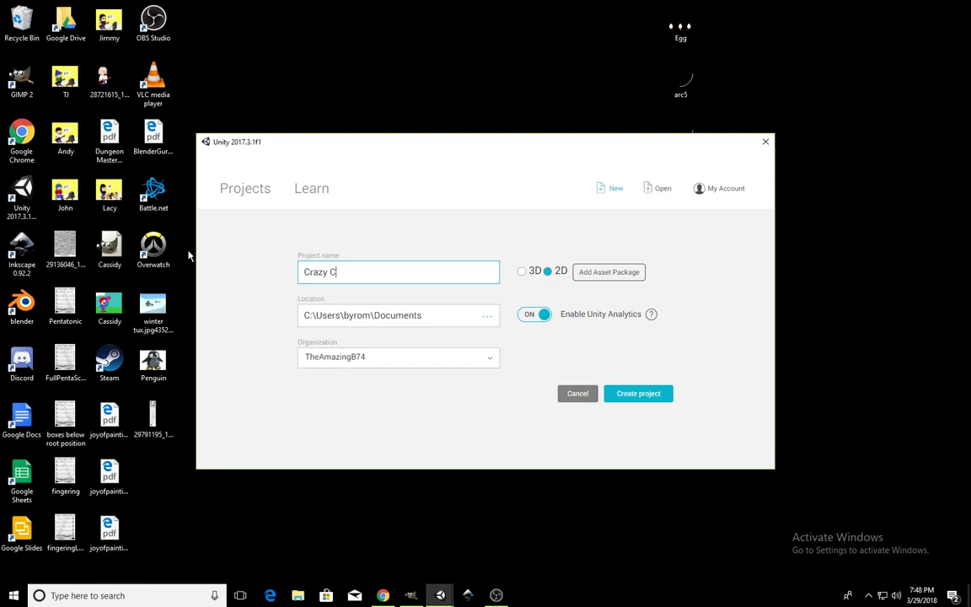
text(hicken Tutorial)
key(Return)
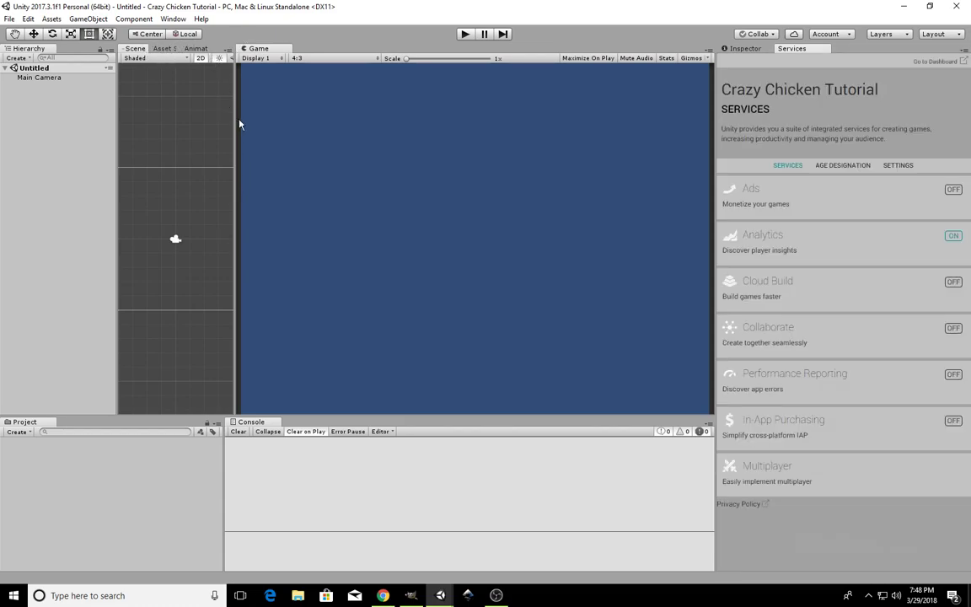
Step: Dock the Game view alongside the Scene view, bring the Scene view to the front, and widen the Hierarchy
drag(237, 121, 458, 121)
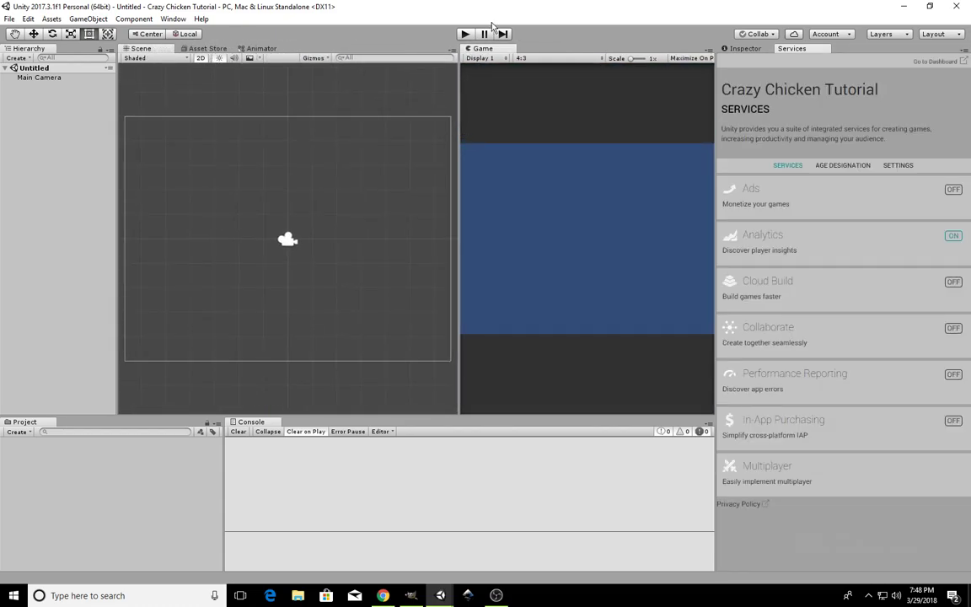
drag(464, 49, 316, 48)
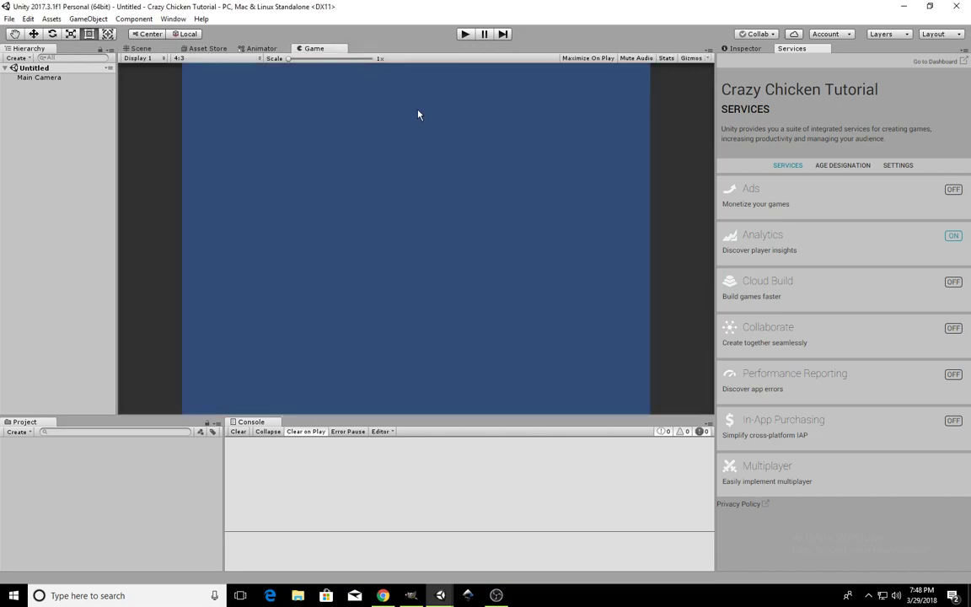
click(141, 47)
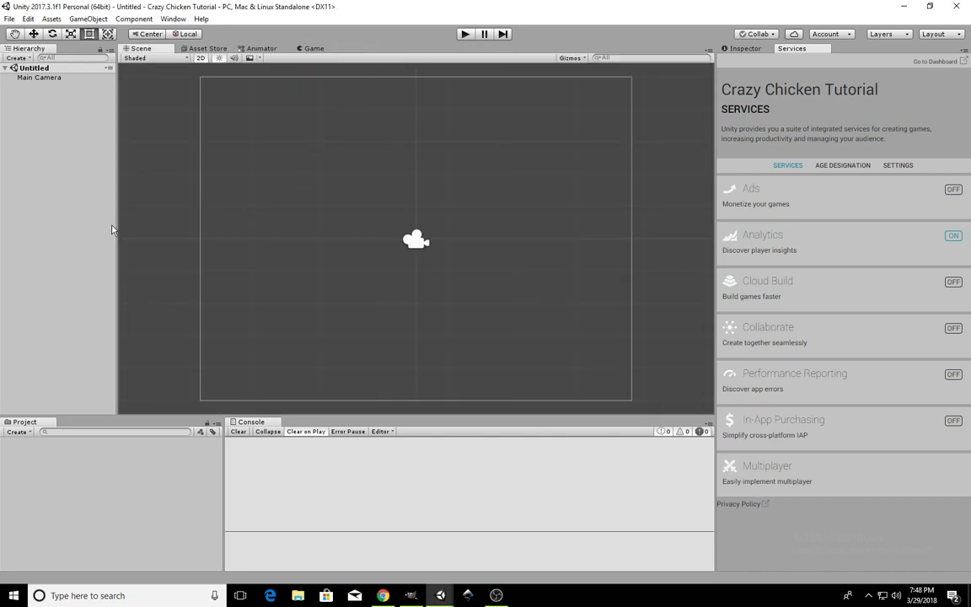
drag(117, 220, 225, 238)
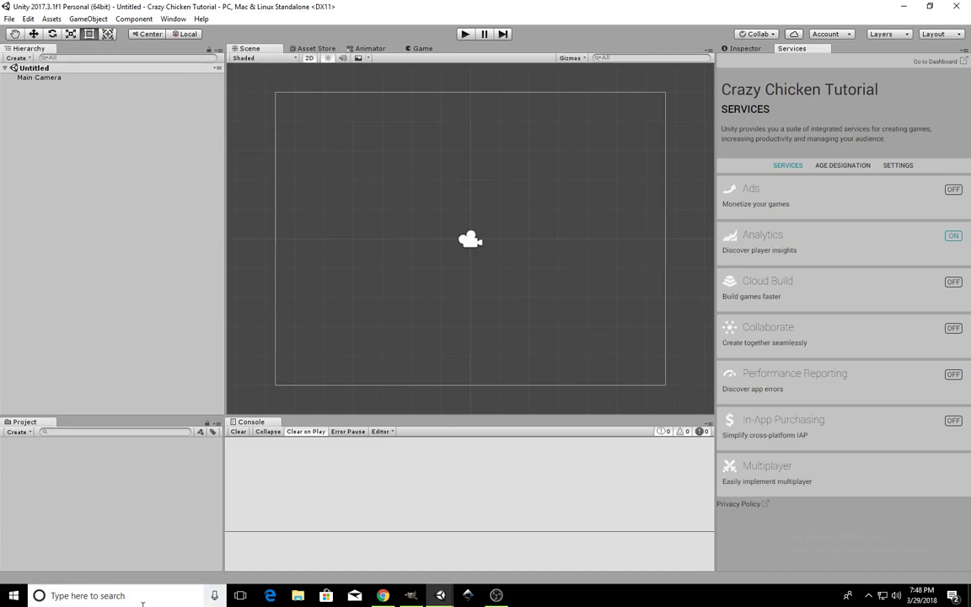
Step: Import the chick_48x64 image from the Desktop as a new asset
click(47, 18)
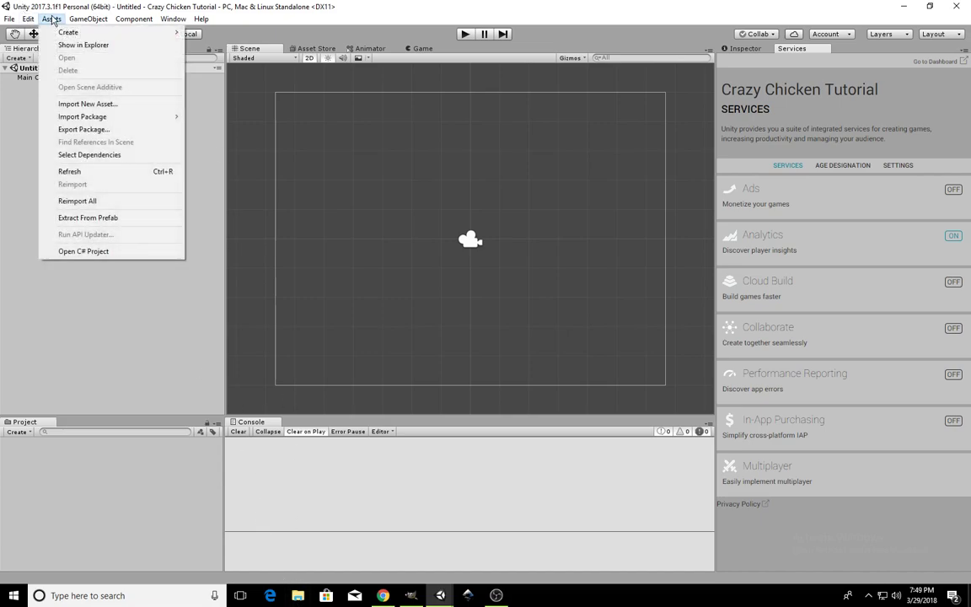
click(72, 106)
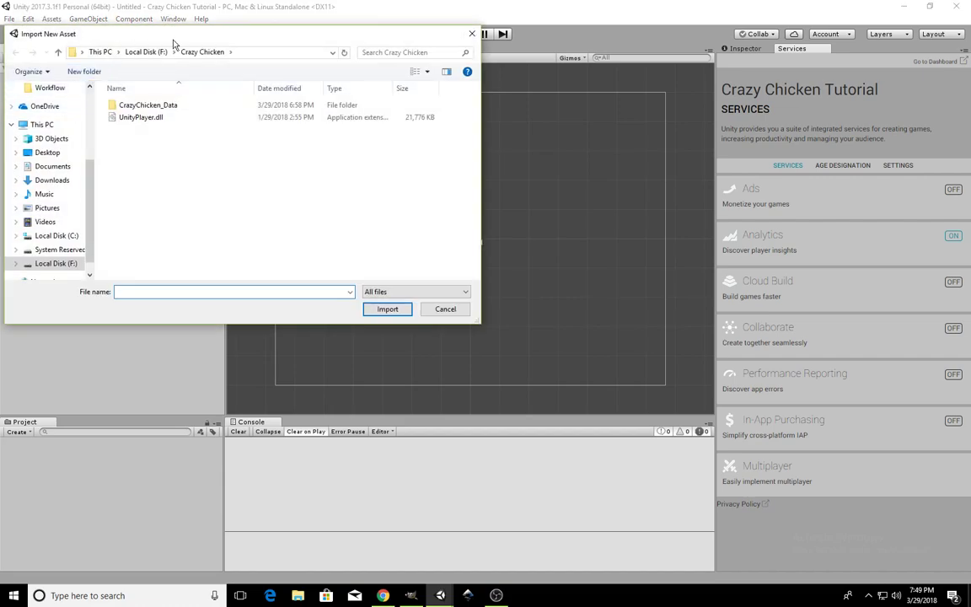
click(42, 153)
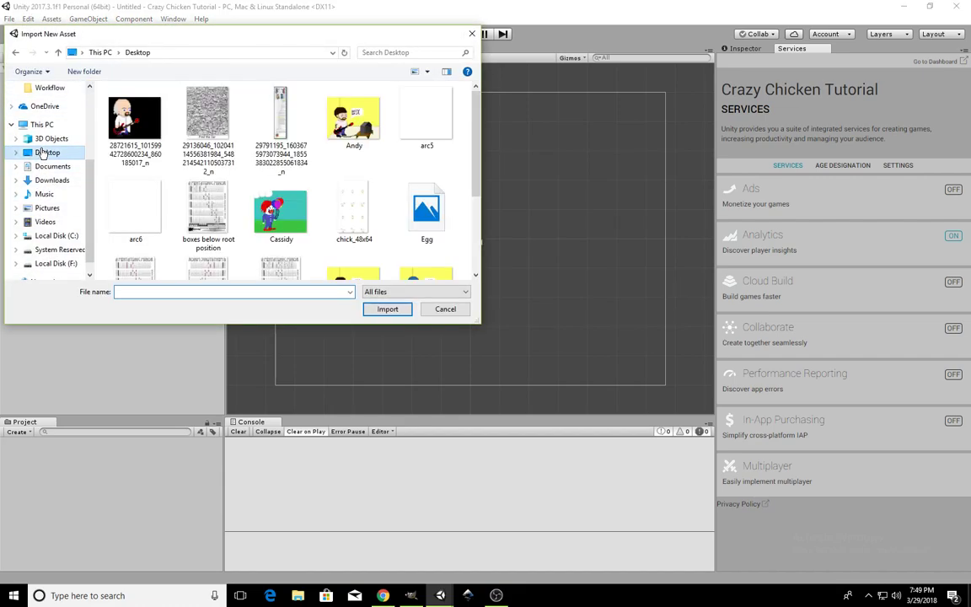
click(354, 209)
click(387, 310)
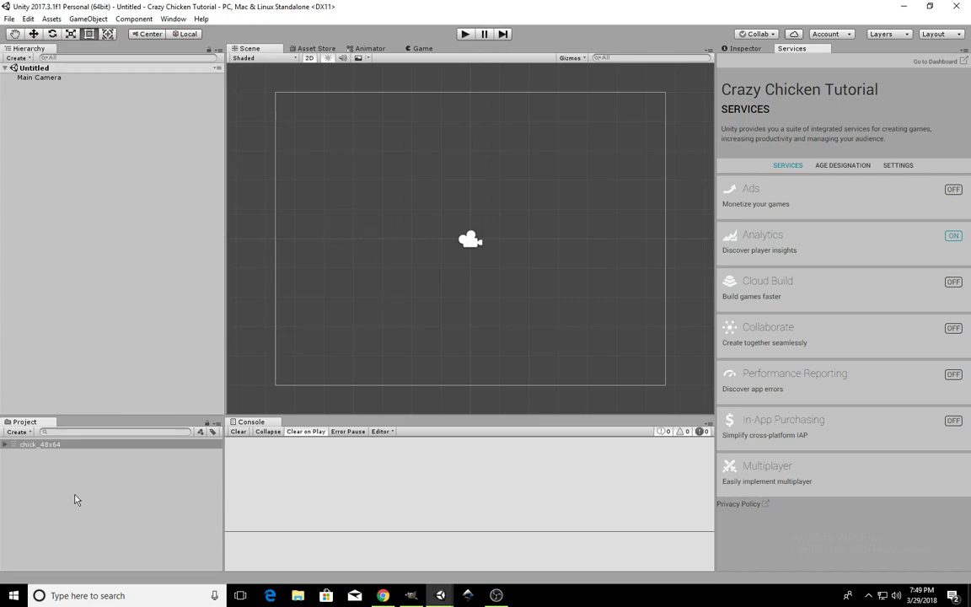
Step: Add the arc5, arc6 and Egg images to the project assets from the Desktop folder in File Explorer
click(297, 595)
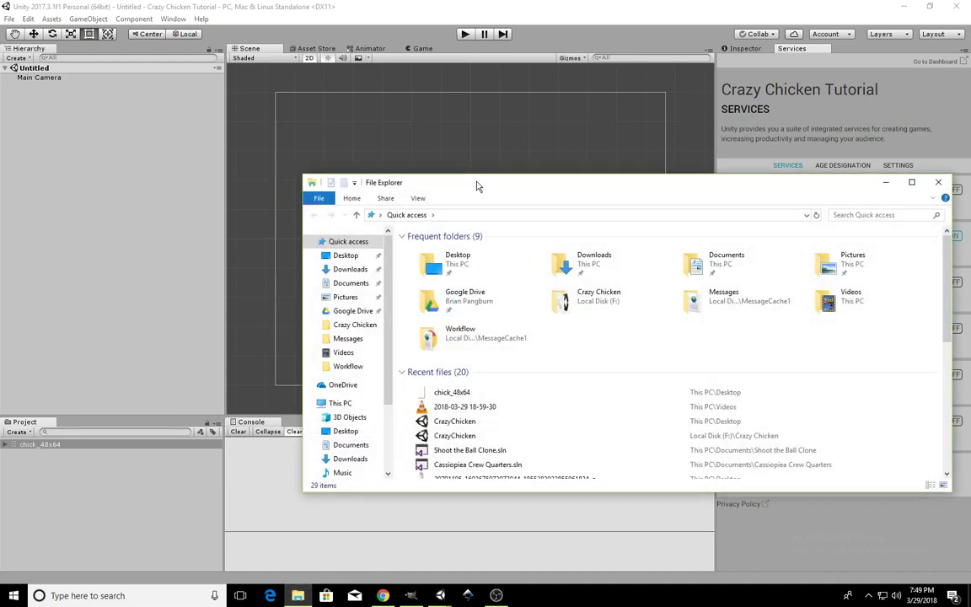
click(460, 259)
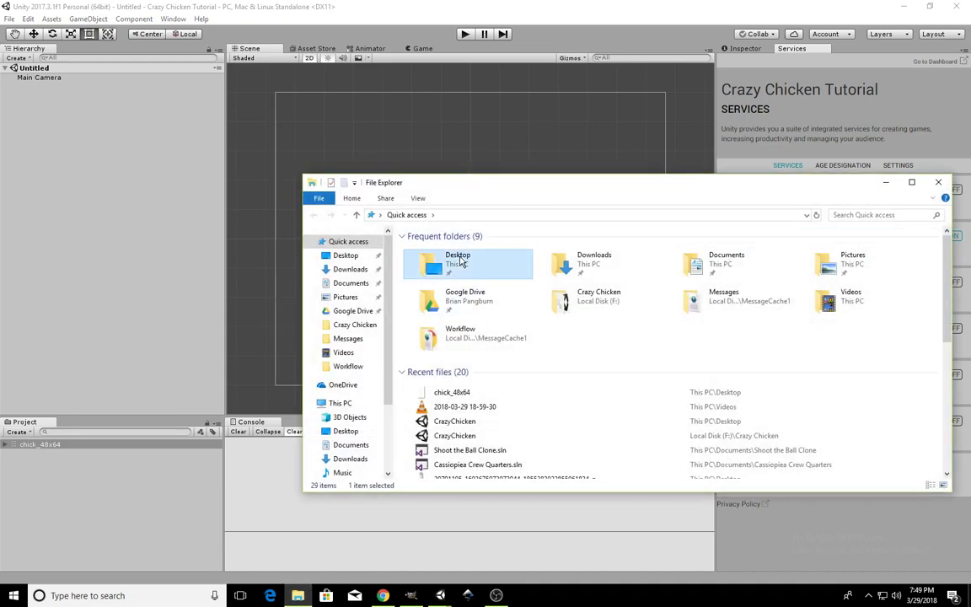
double_click(460, 261)
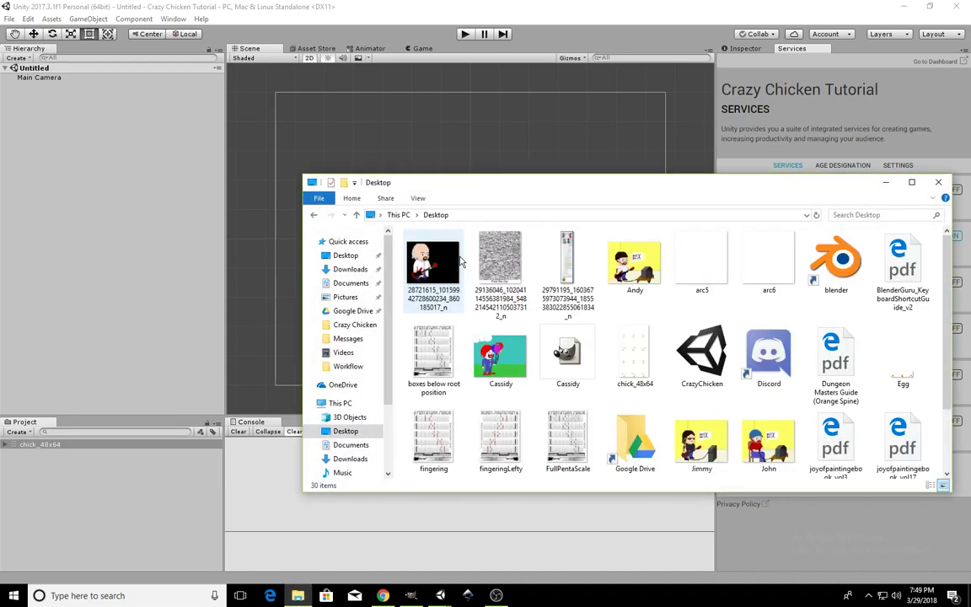
click(691, 257)
ctrl+click(755, 253)
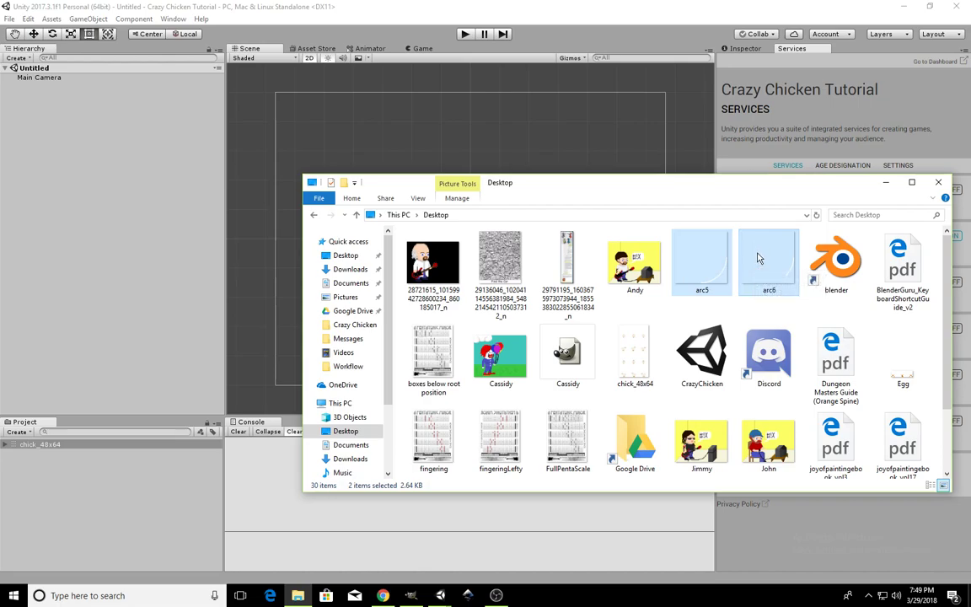
drag(757, 257, 129, 527)
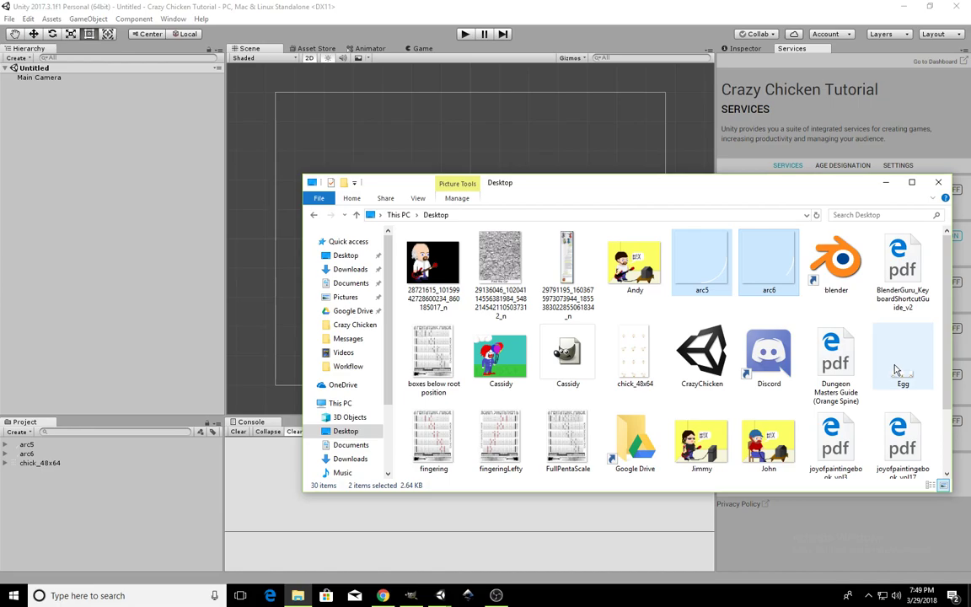
drag(902, 377, 120, 451)
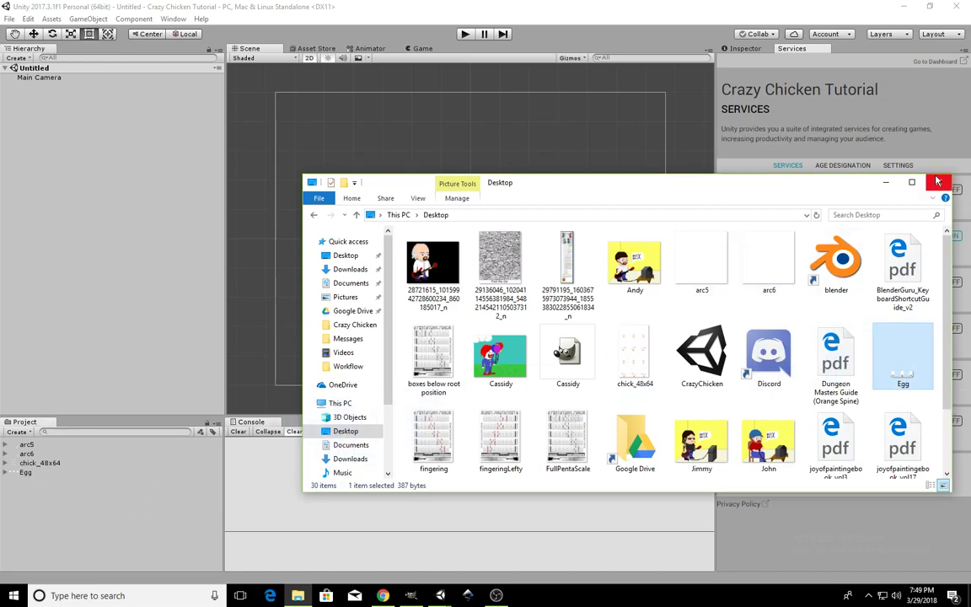
click(938, 182)
Step: Create a new folder named Sprites in the project assets
right_click(120, 523)
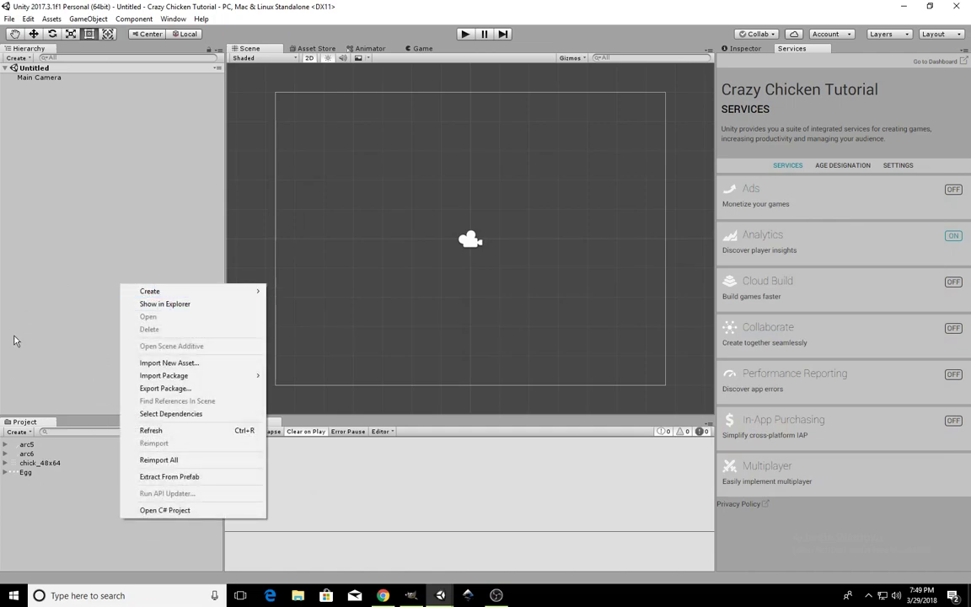
mouse_move(244, 291)
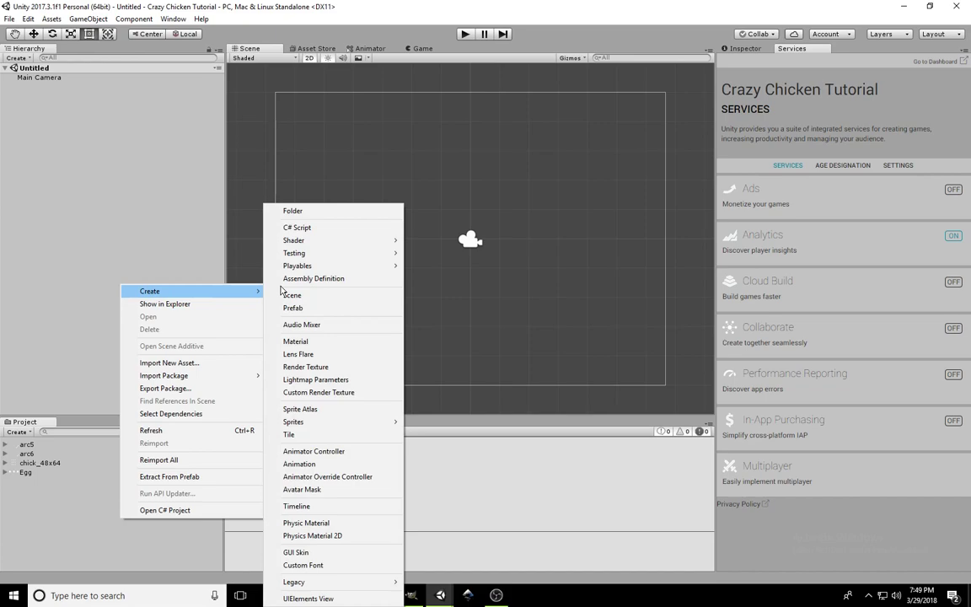
click(308, 213)
text(Sprites)
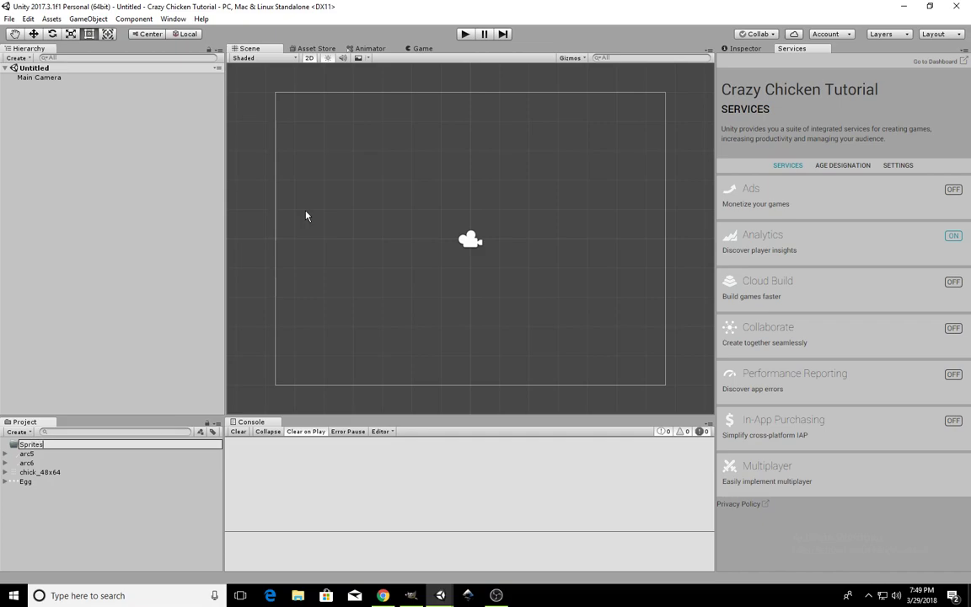
key(Return)
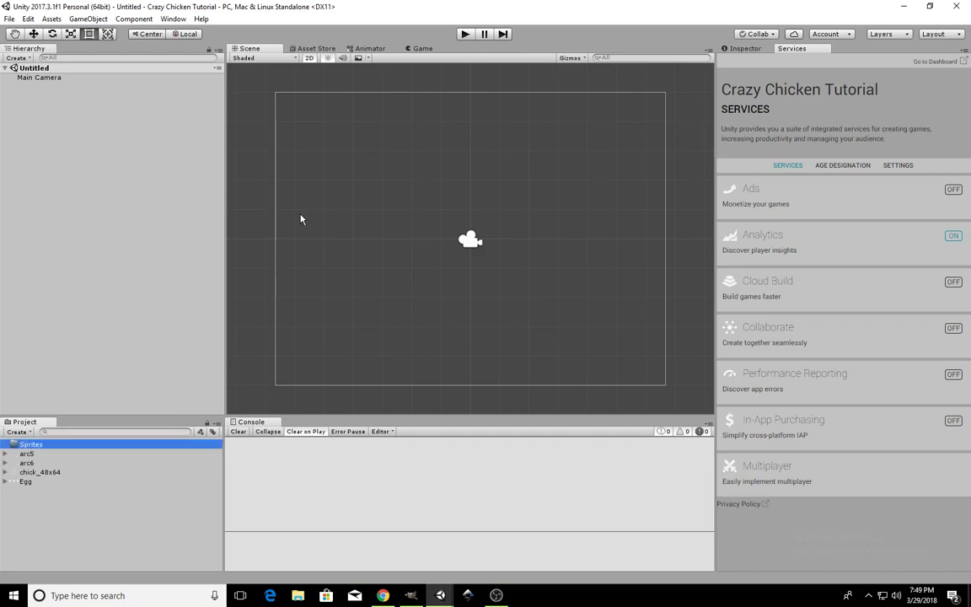
Step: Move arc5, arc6, chick_48x64 and Egg into the Sprites folder and expand the folder
click(23, 453)
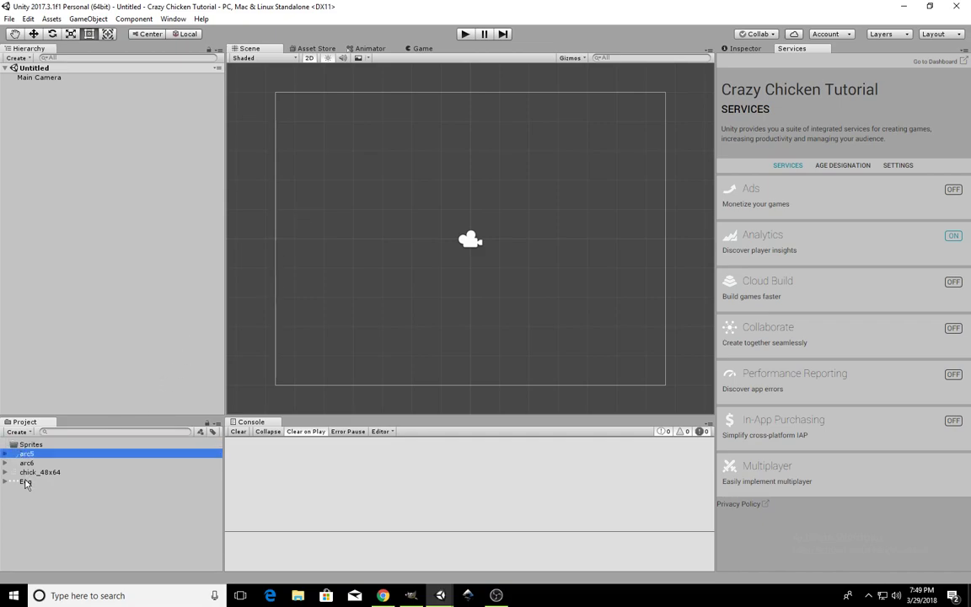
shift+click(26, 482)
drag(26, 458, 29, 444)
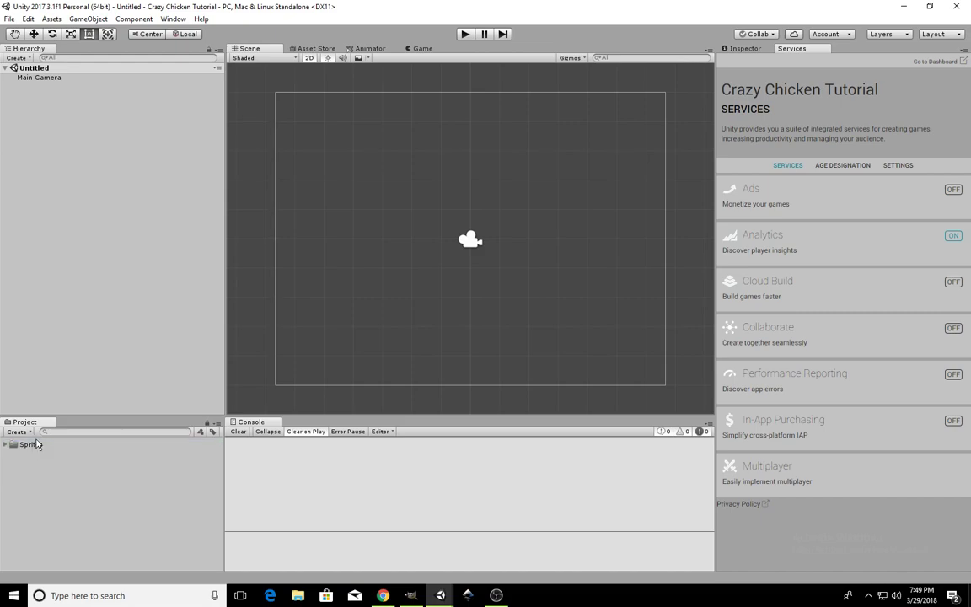
click(5, 444)
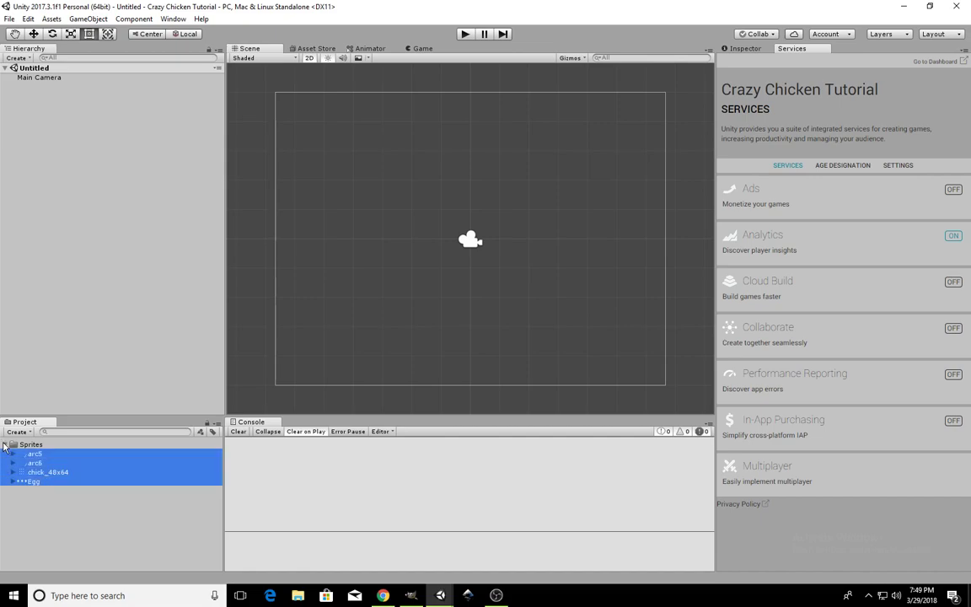
Step: Place the chick_48x64 sprite sheet in the scene to examine its chicken frames, and delete it from the scene
click(49, 472)
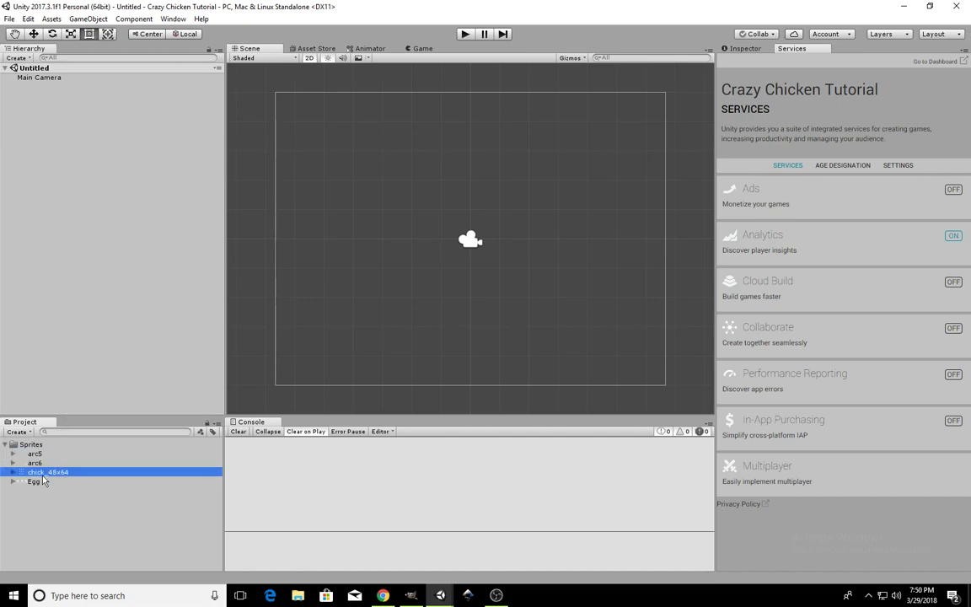
drag(45, 478, 472, 221)
scroll(466, 229, up, 8)
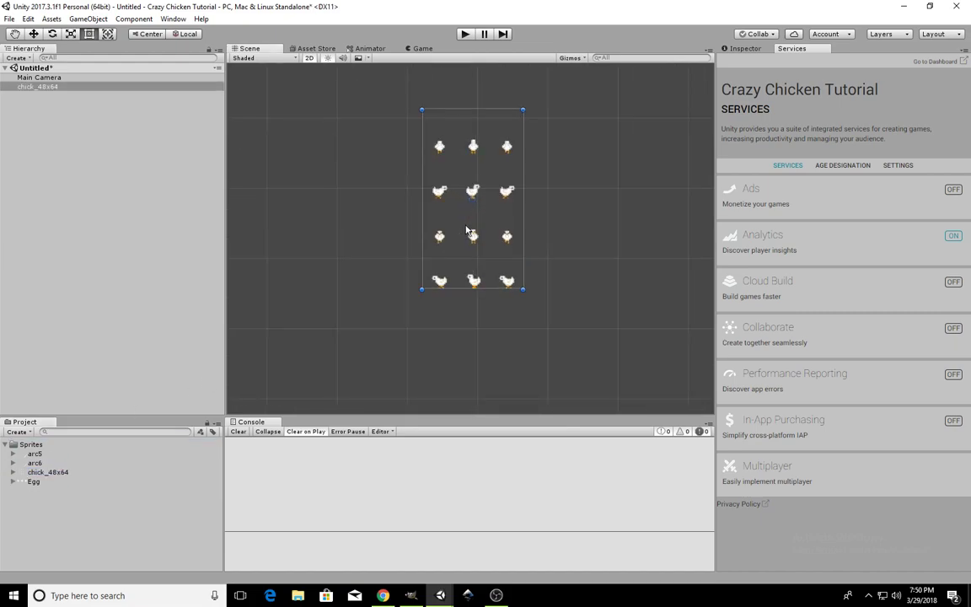
scroll(466, 229, up, 2)
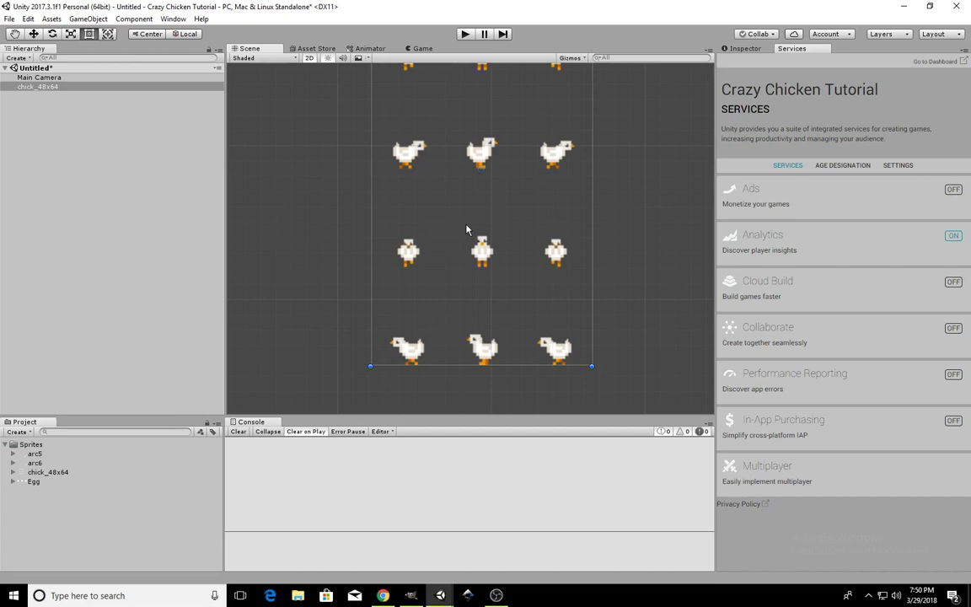
scroll(466, 230, down, 2)
scroll(466, 229, down, 2)
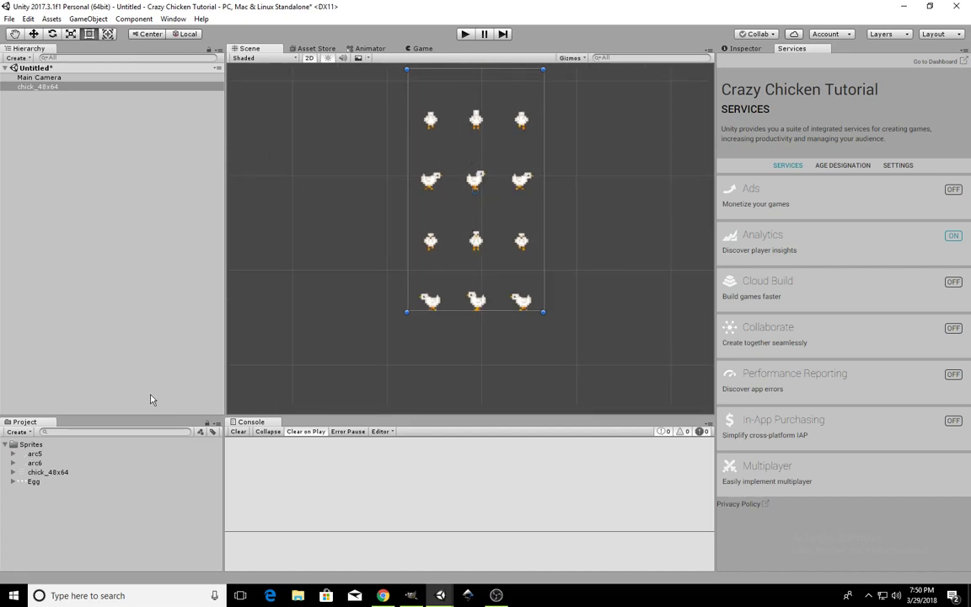
right_click(54, 84)
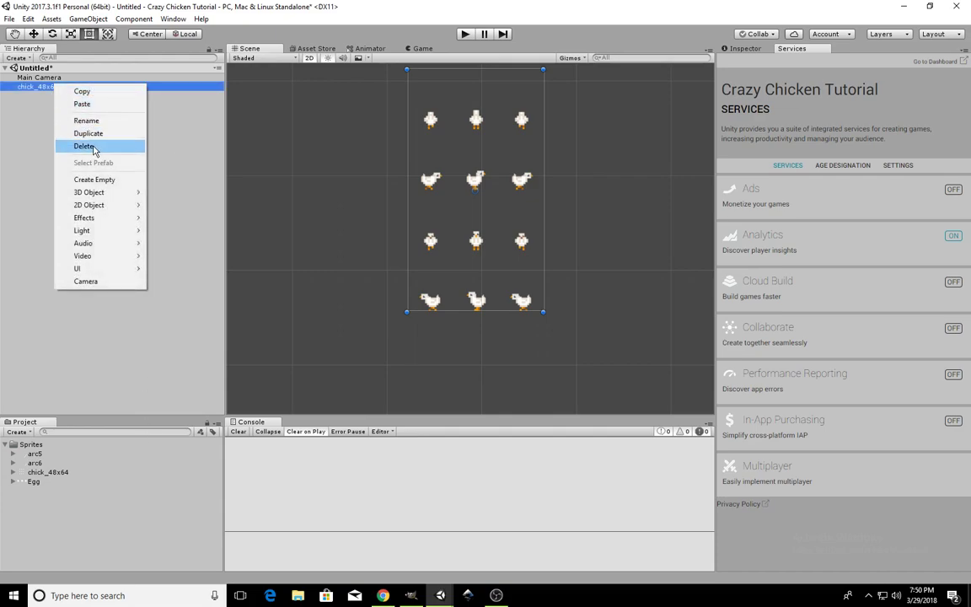
click(93, 148)
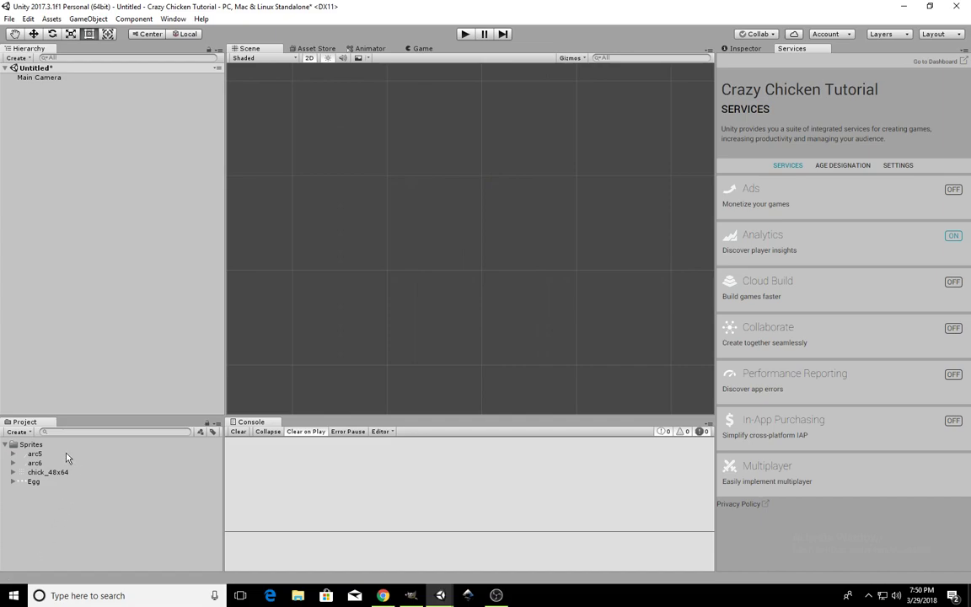
Step: Set the Sprite Mode of the chick_48x64 sheet to Multiple and apply the import settings
click(52, 472)
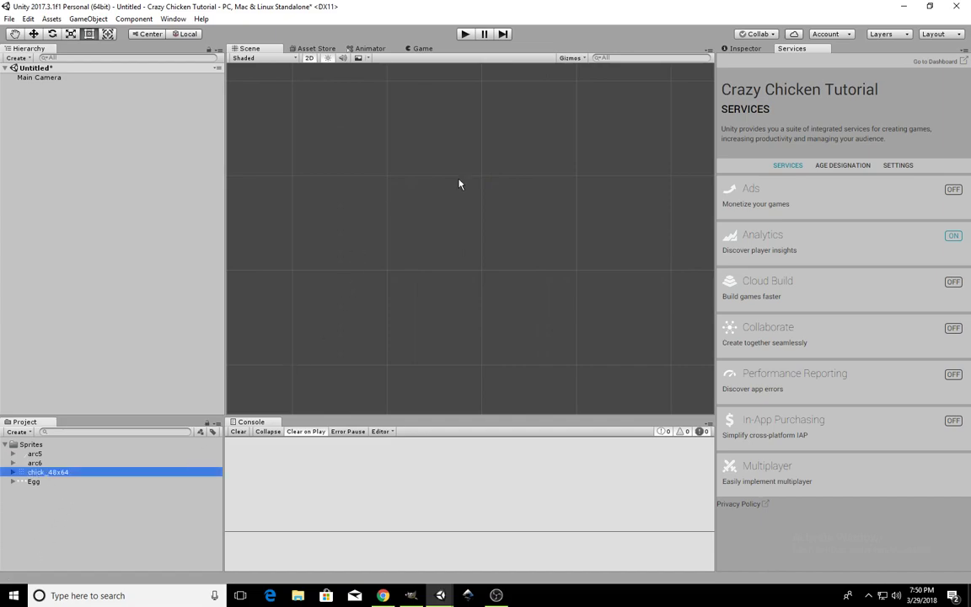
click(742, 51)
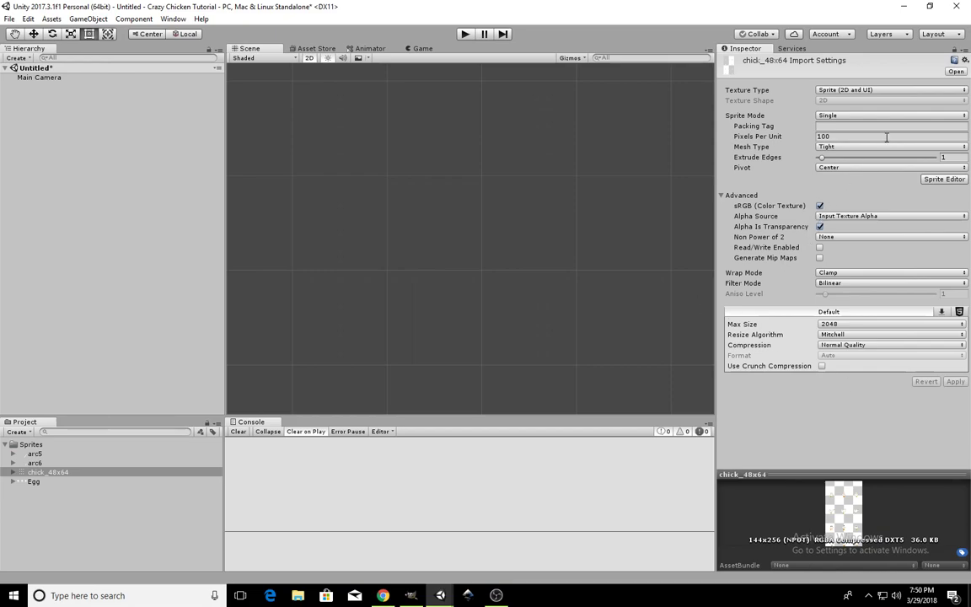
click(859, 116)
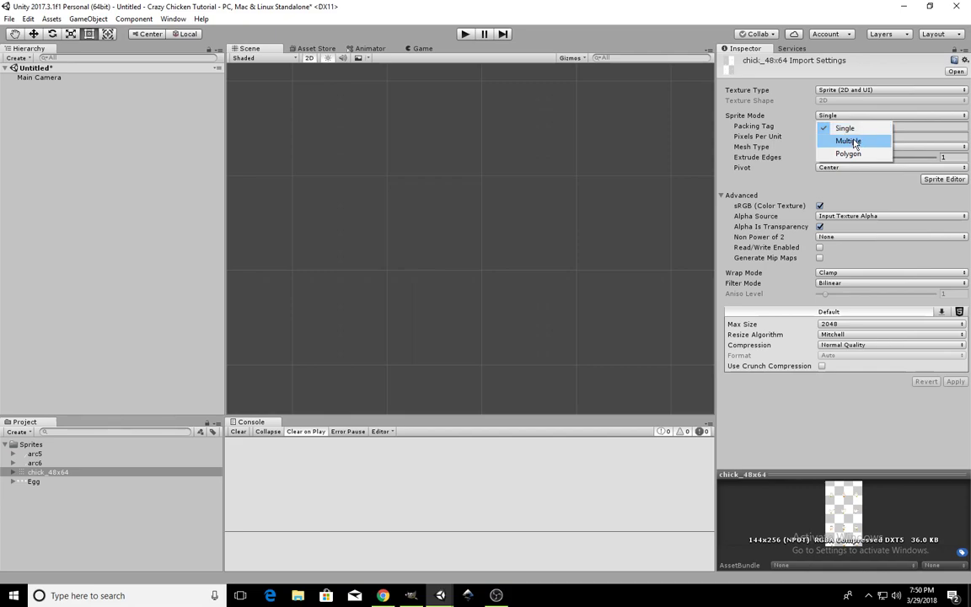
click(849, 140)
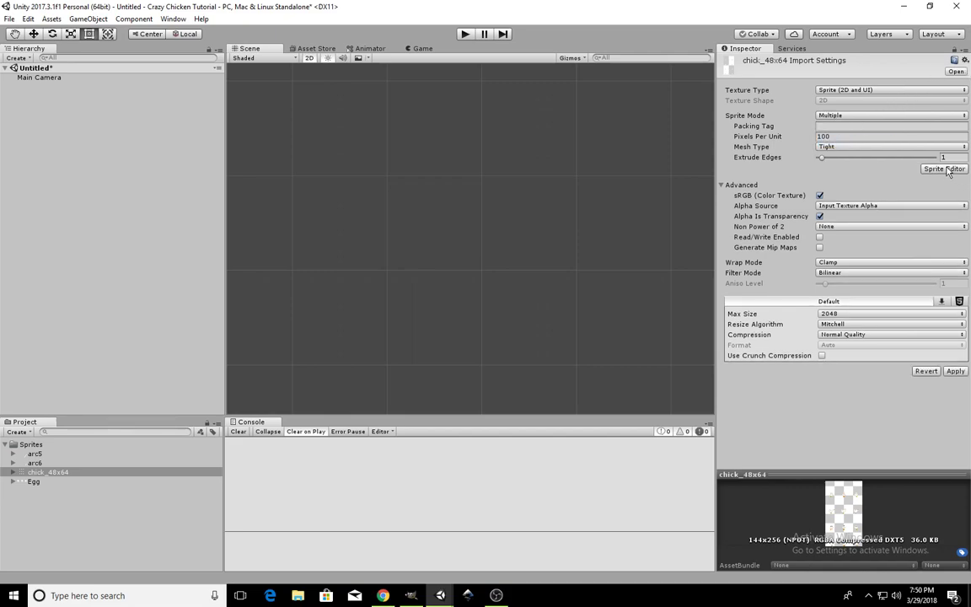
click(955, 371)
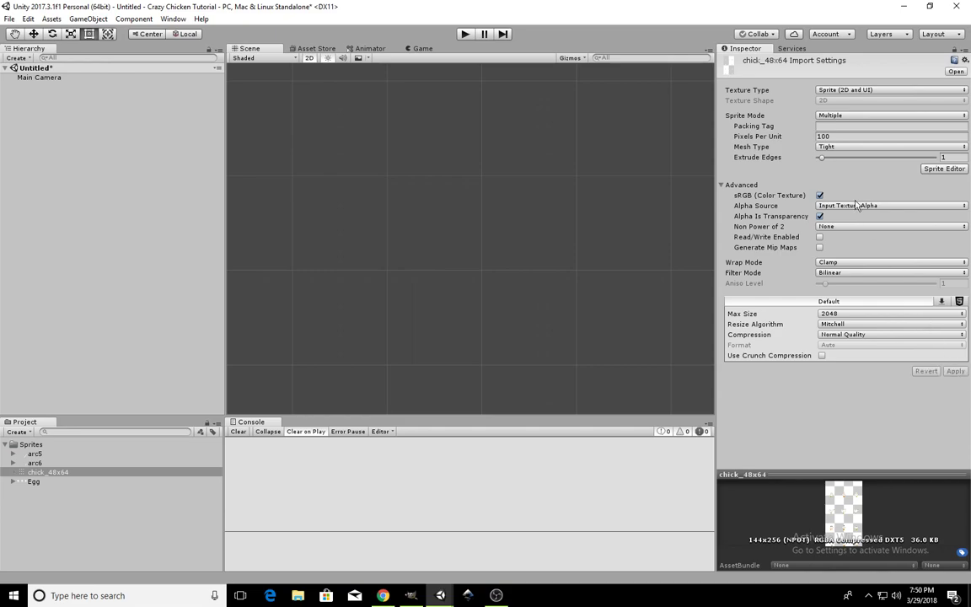
Step: Slice the chick_48x64 sheet in the Sprite Editor with the Automatic type and Center pivot, apply the slices and close the editor
click(927, 170)
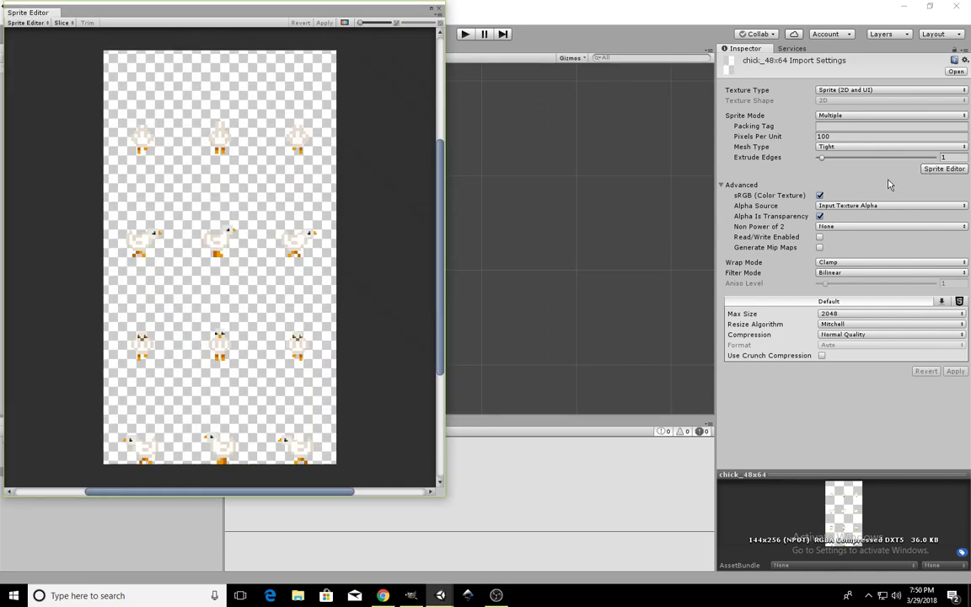
click(59, 23)
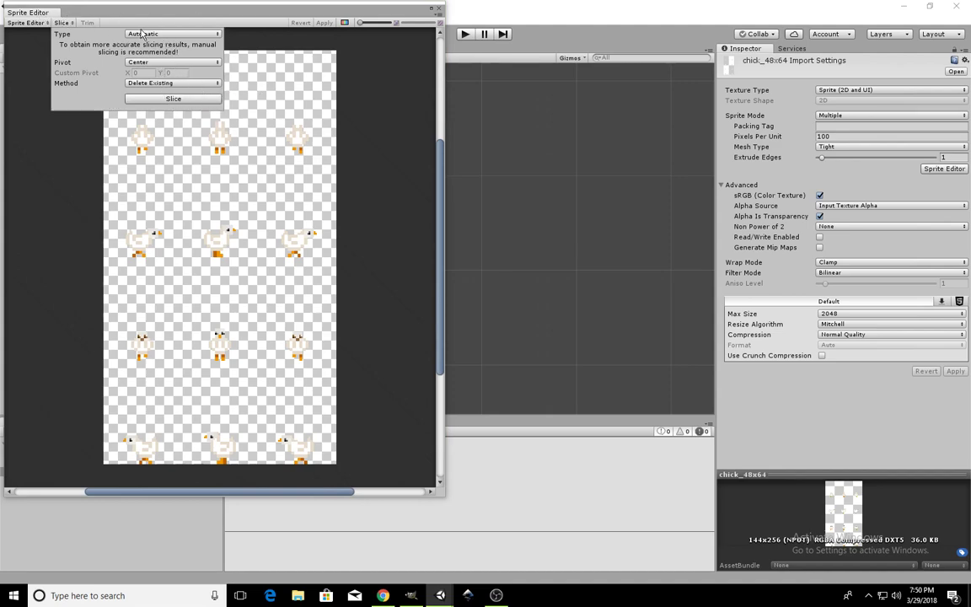
click(170, 99)
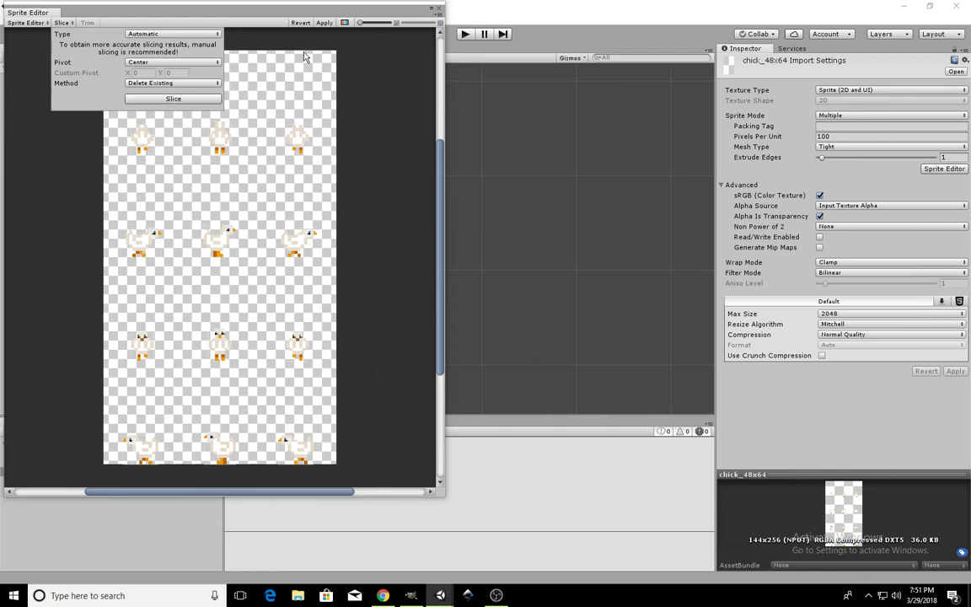
click(323, 22)
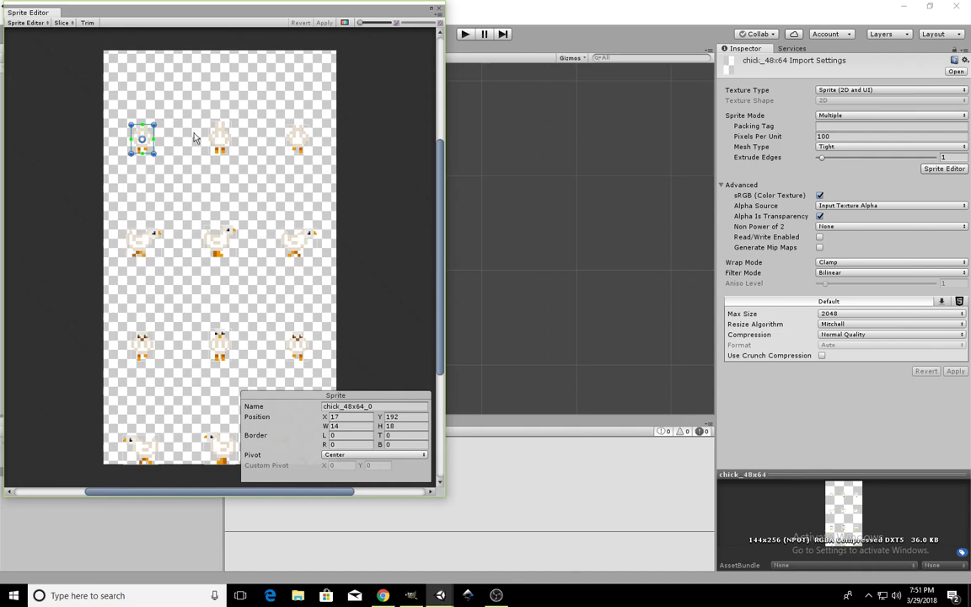
click(440, 10)
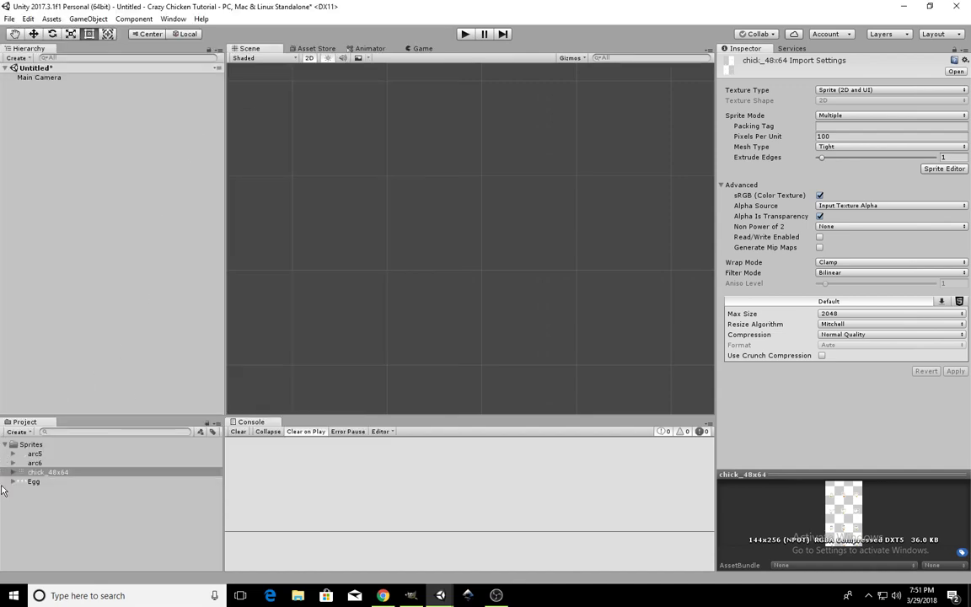
Step: Expand the chick_48x64 sheet to check its sliced frames, and set the sheet's Filter Mode to Point (no filter), applying the change
click(13, 472)
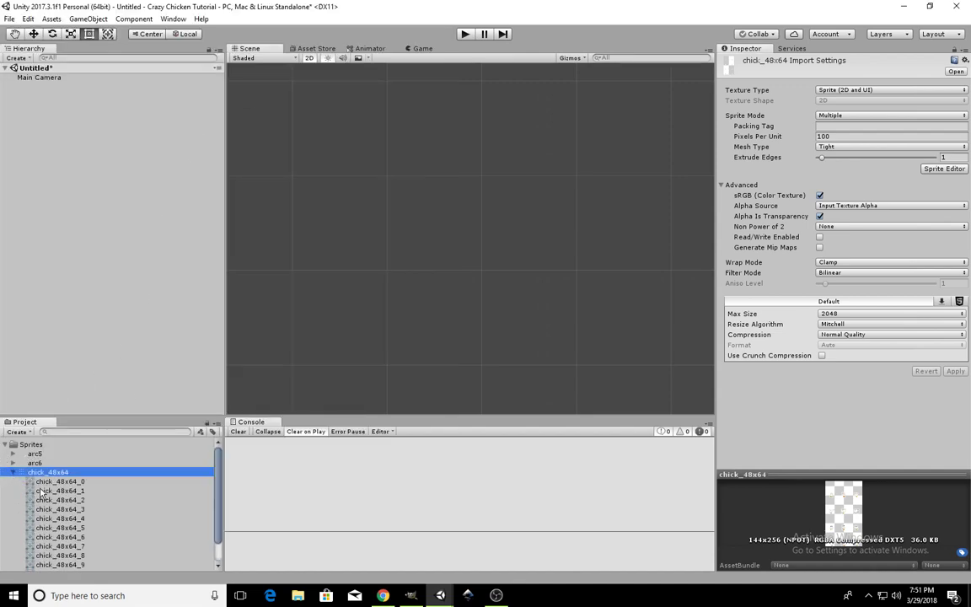
click(51, 482)
scroll(61, 508, down, 1)
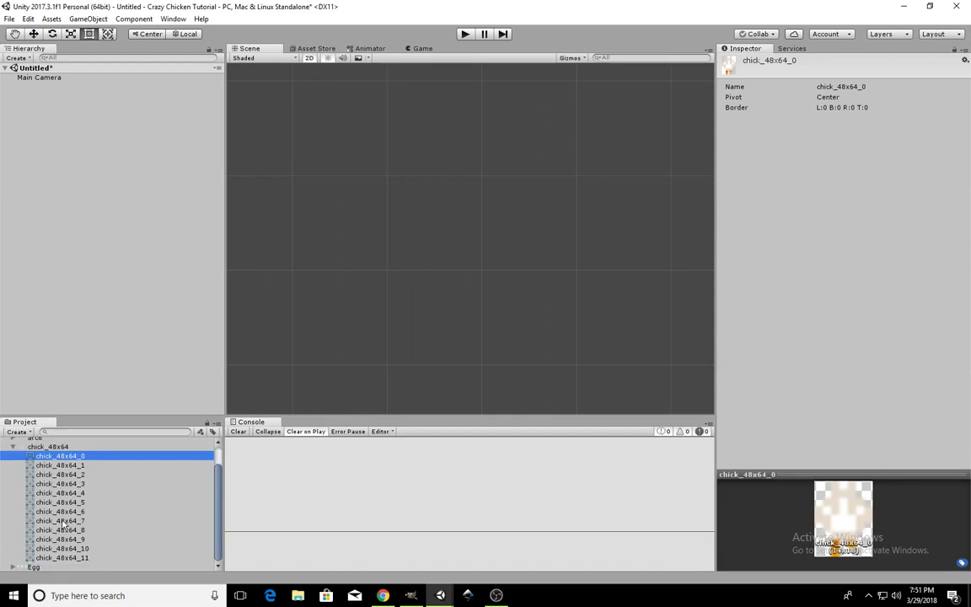
click(65, 539)
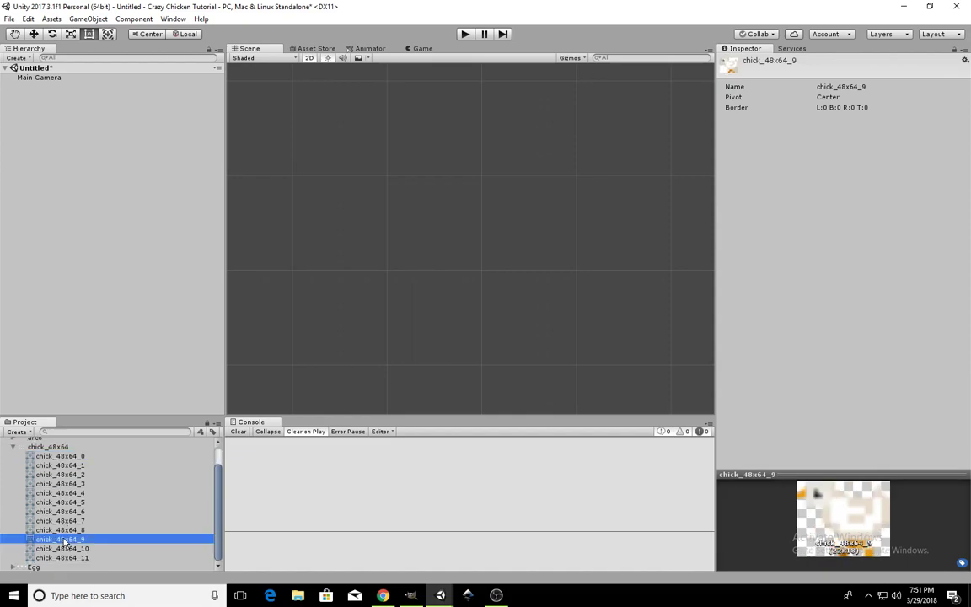
click(50, 448)
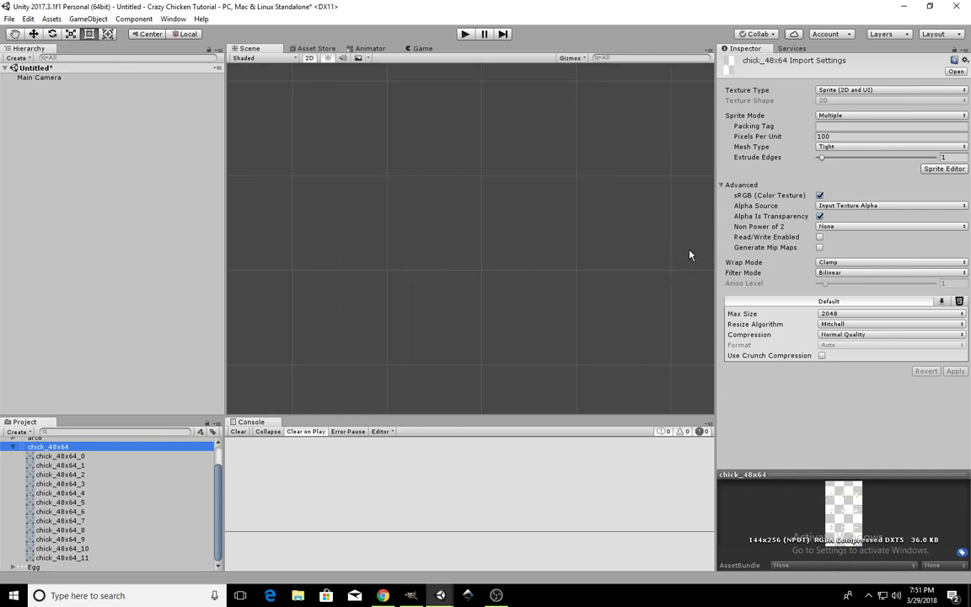
click(861, 273)
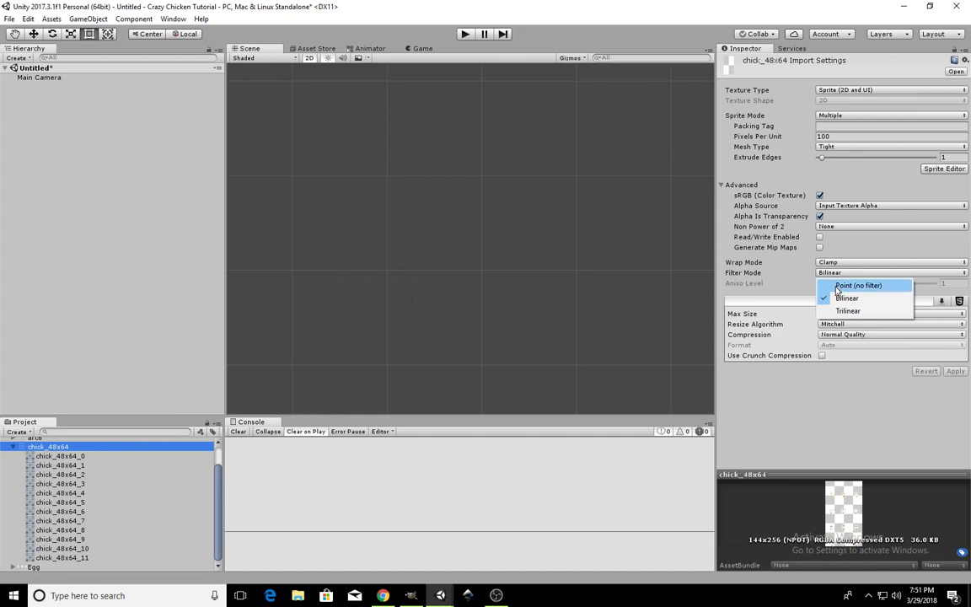
click(837, 287)
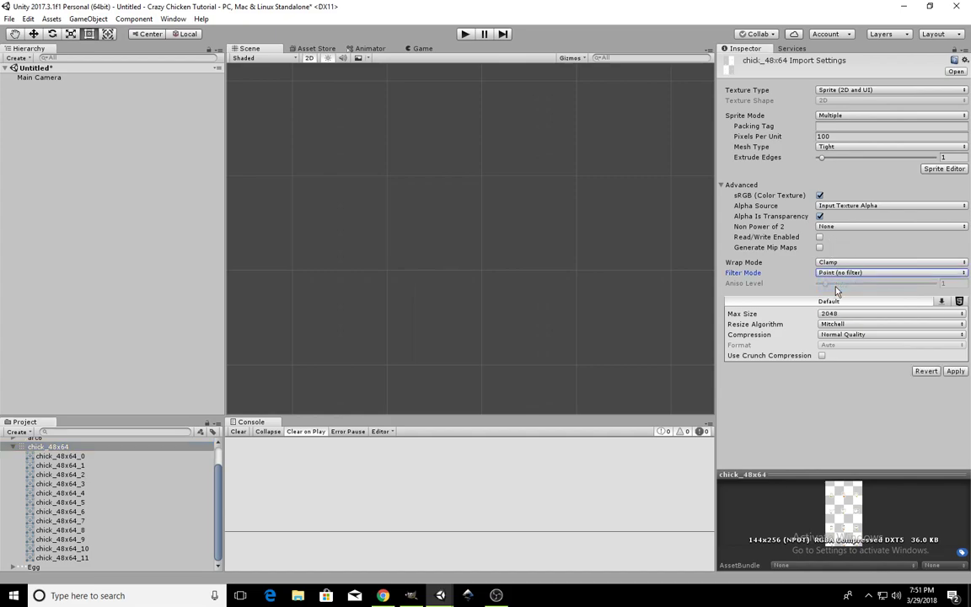
click(955, 371)
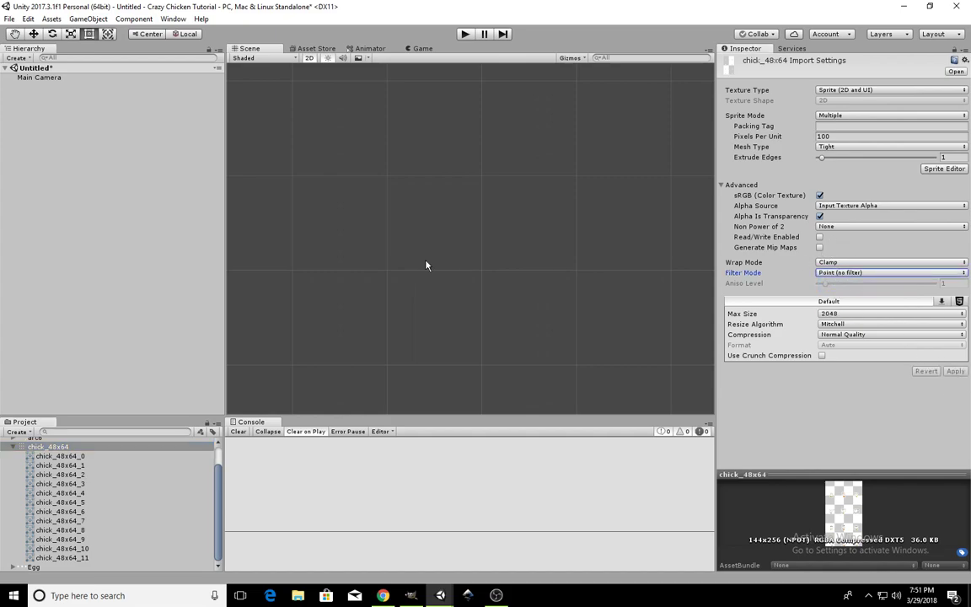
Step: Preview the chicken frames, place chick_48x64_9 in the scene and set its position to X 0, Y 0
click(61, 520)
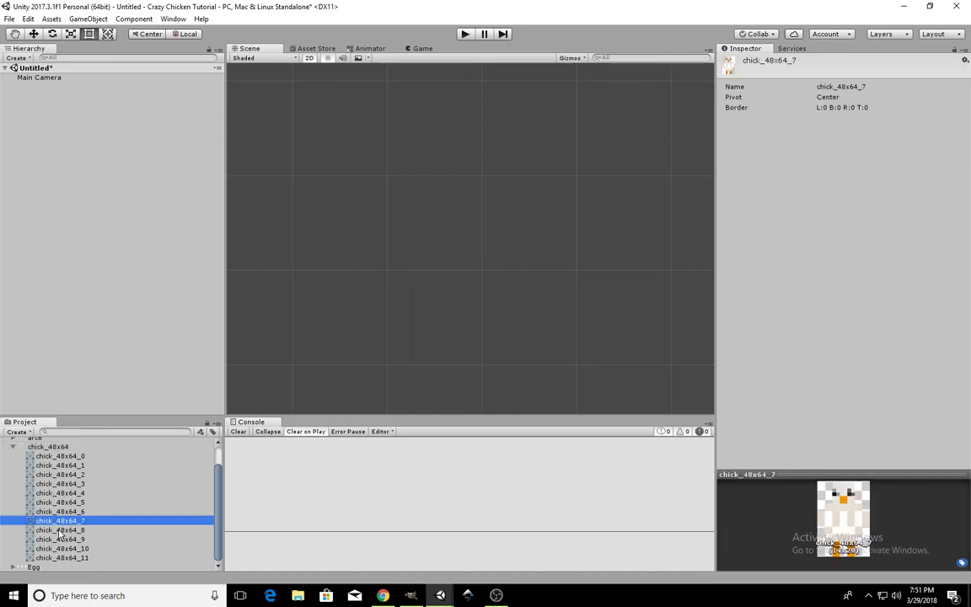
key(Down)
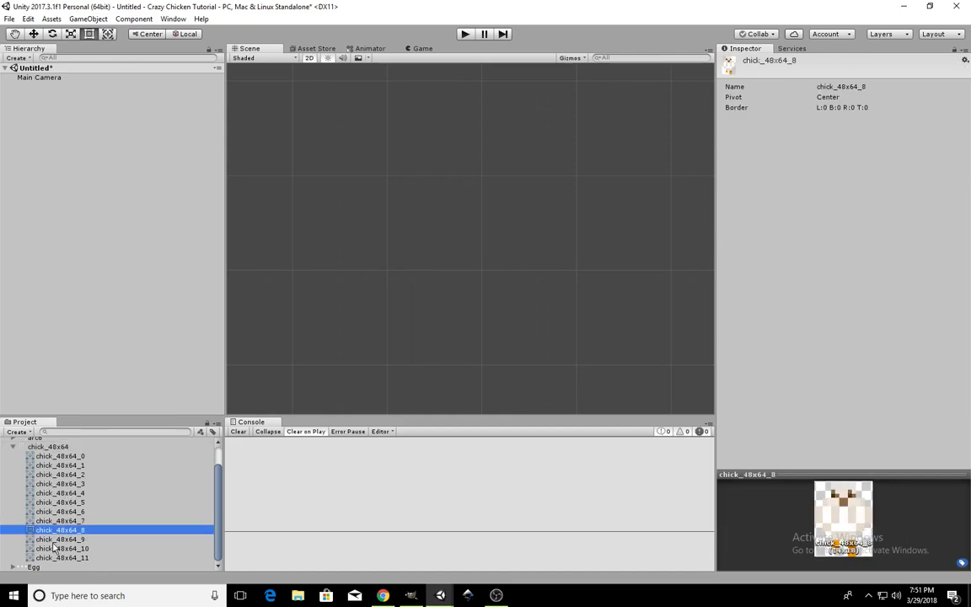
click(55, 547)
click(55, 542)
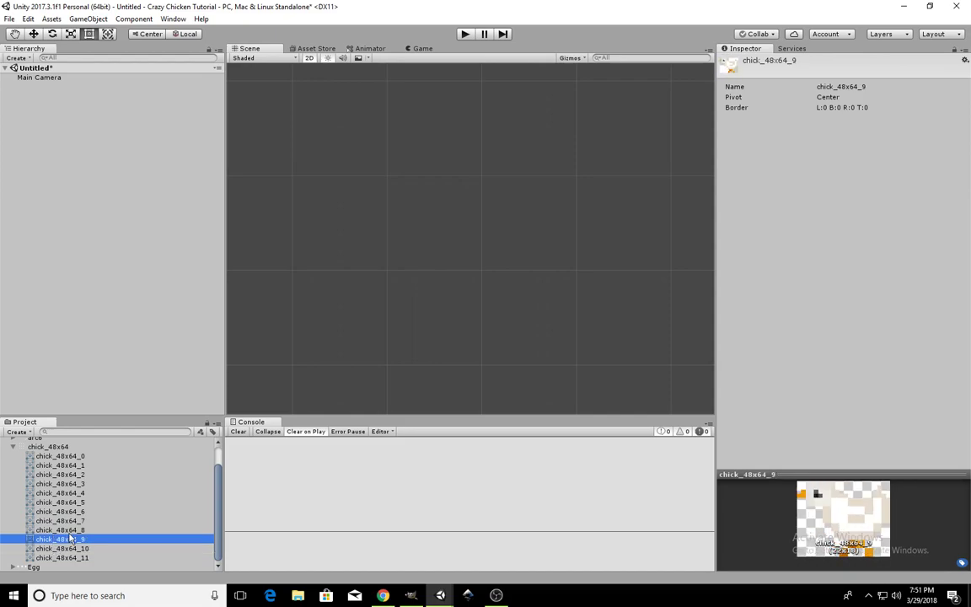
drag(66, 546, 473, 215)
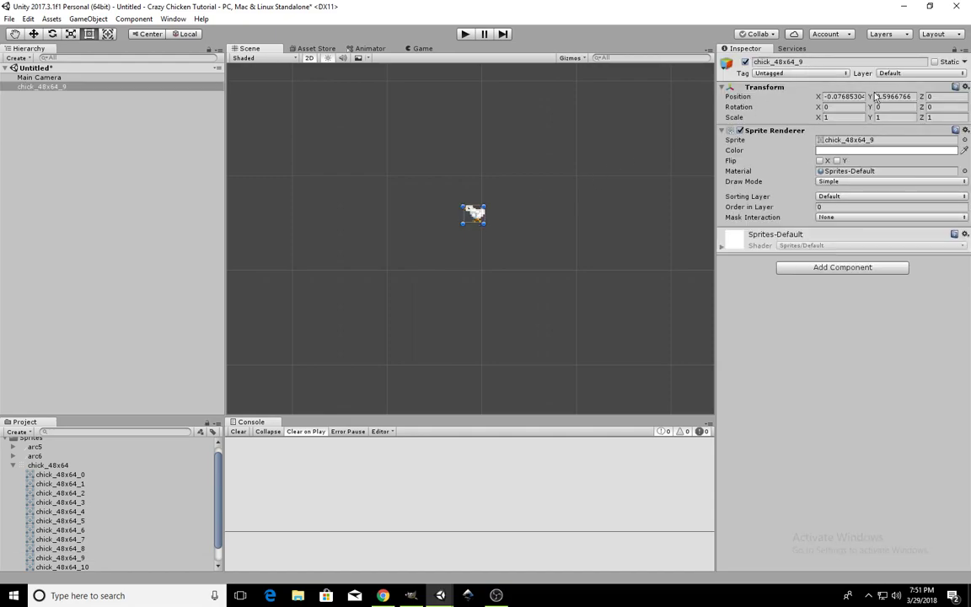
click(845, 96)
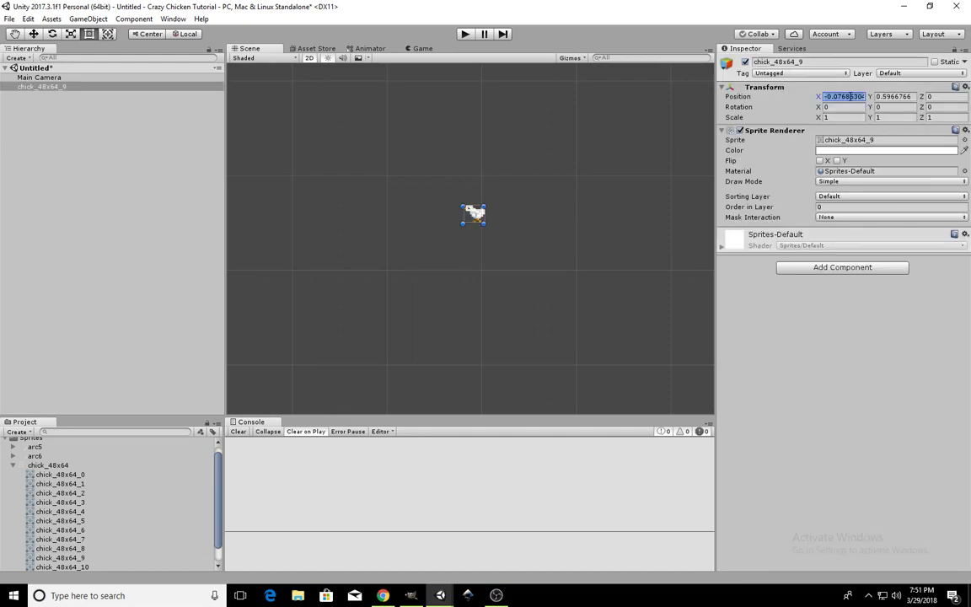
text(0)
click(899, 96)
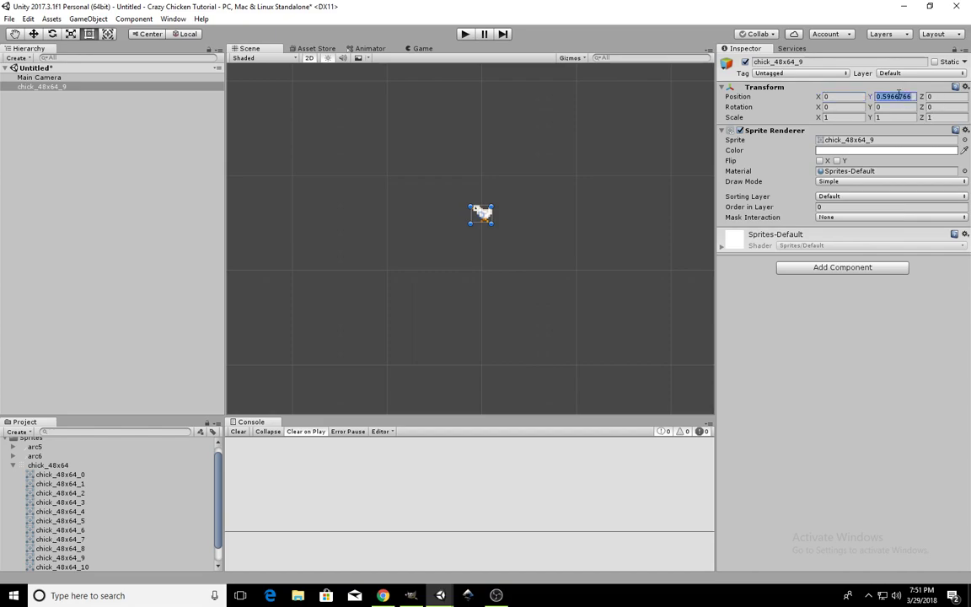
text(0)
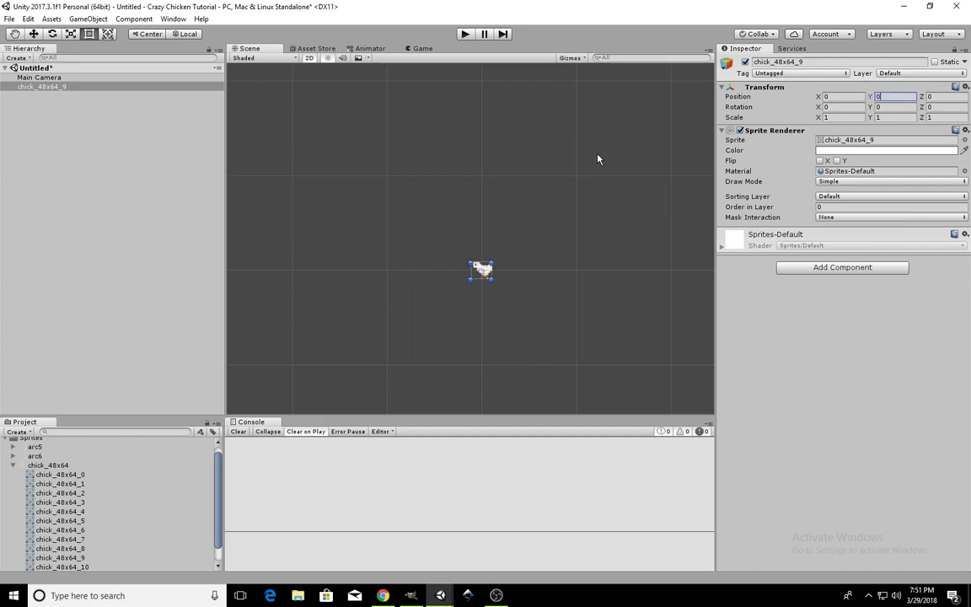
Step: Check the chicken in the game view and set the Main Camera's orthographic size to 1
scroll(526, 337, up, 2)
scroll(522, 323, up, 1)
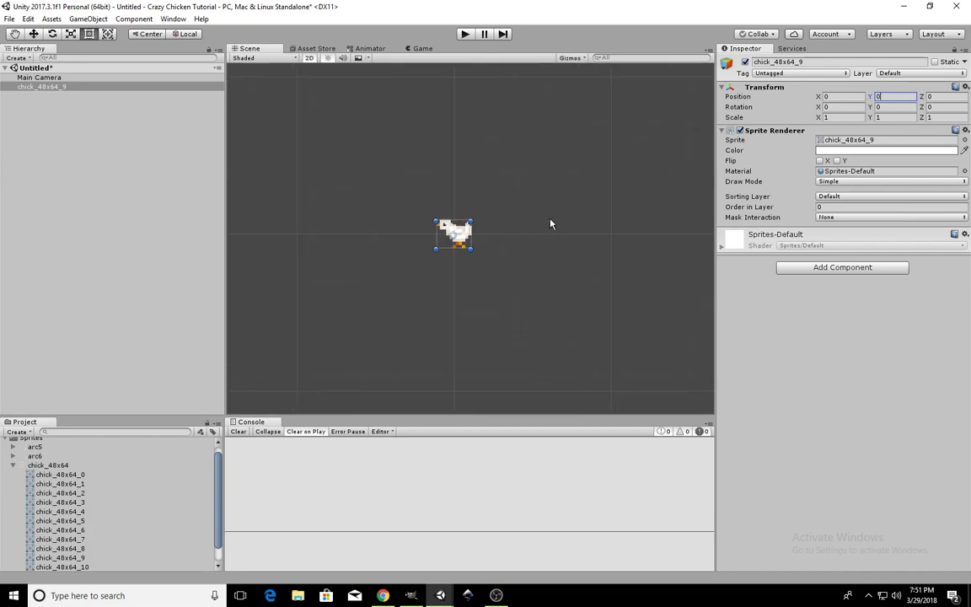
scroll(405, 197, down, 3)
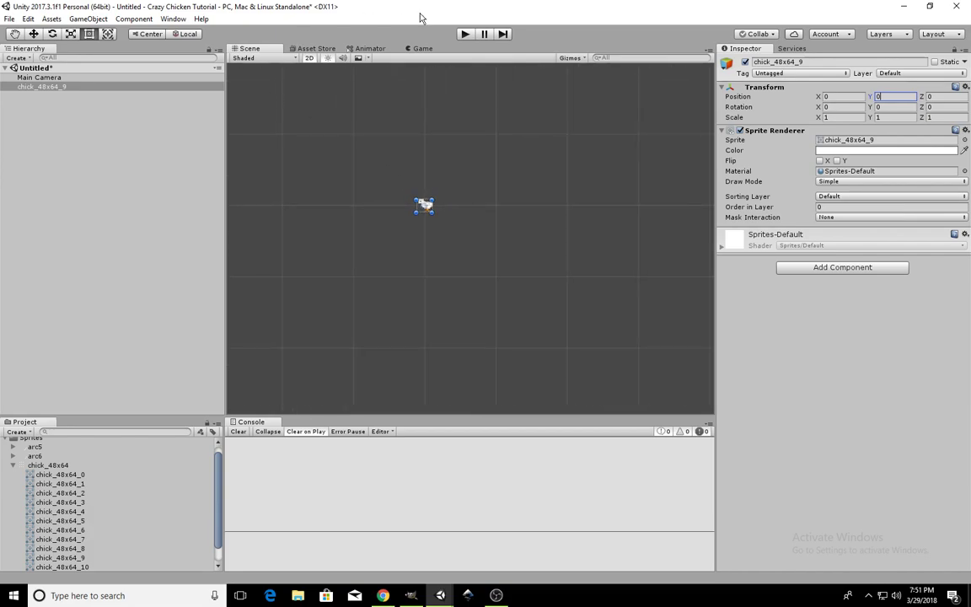
click(424, 49)
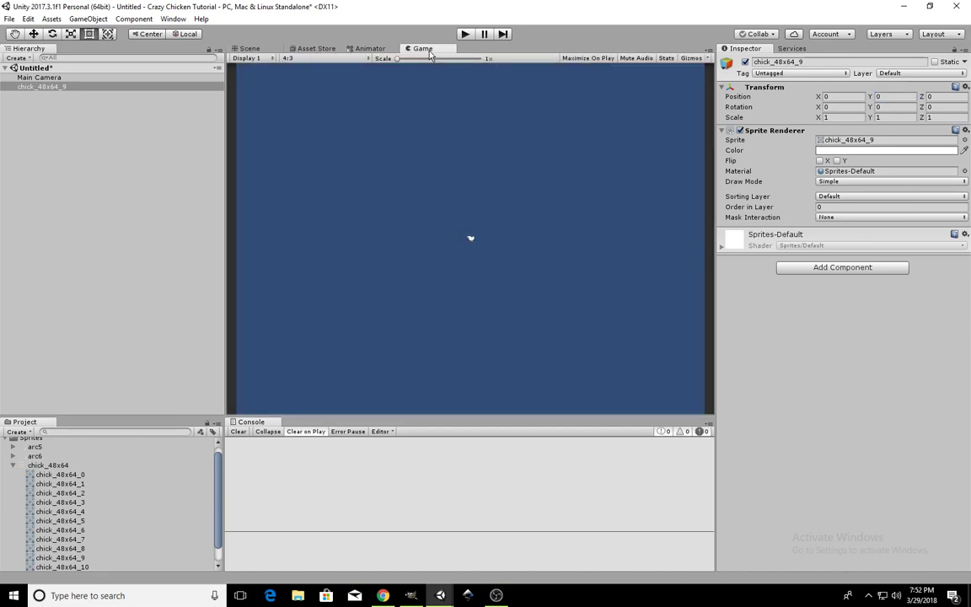
click(46, 77)
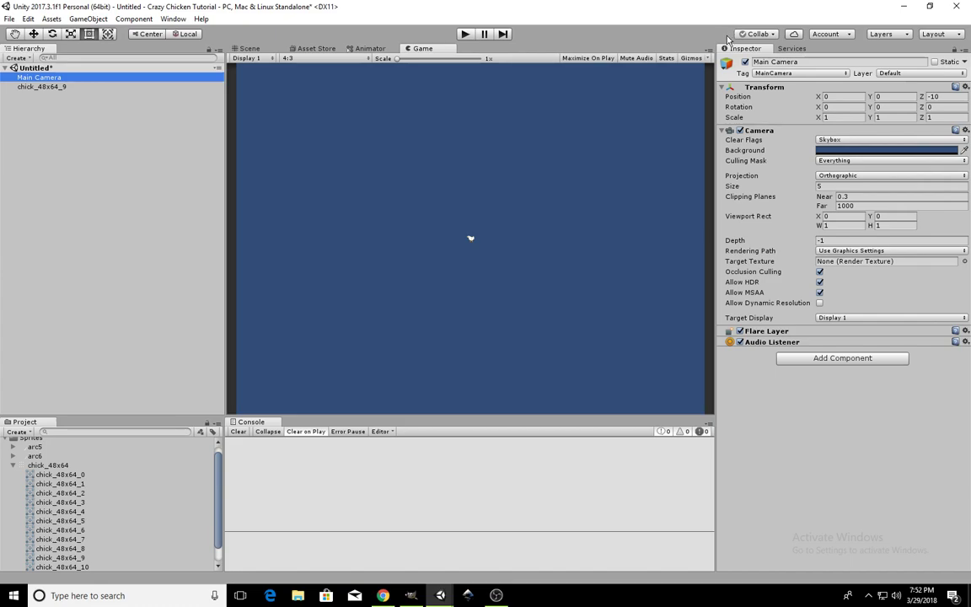
click(746, 186)
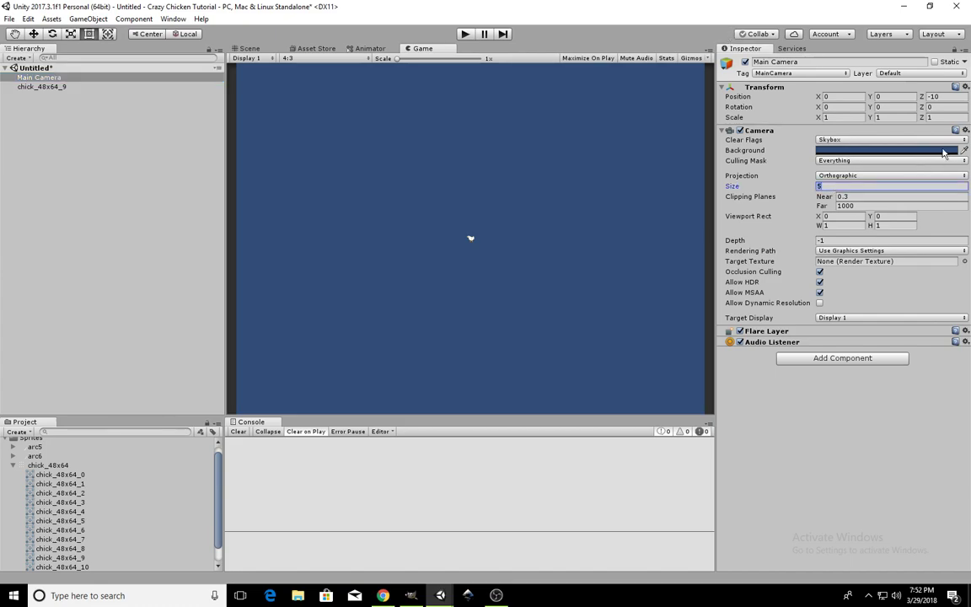
text(1)
Step: Give the project asset list more height and collapse the Sprites folder
click(52, 87)
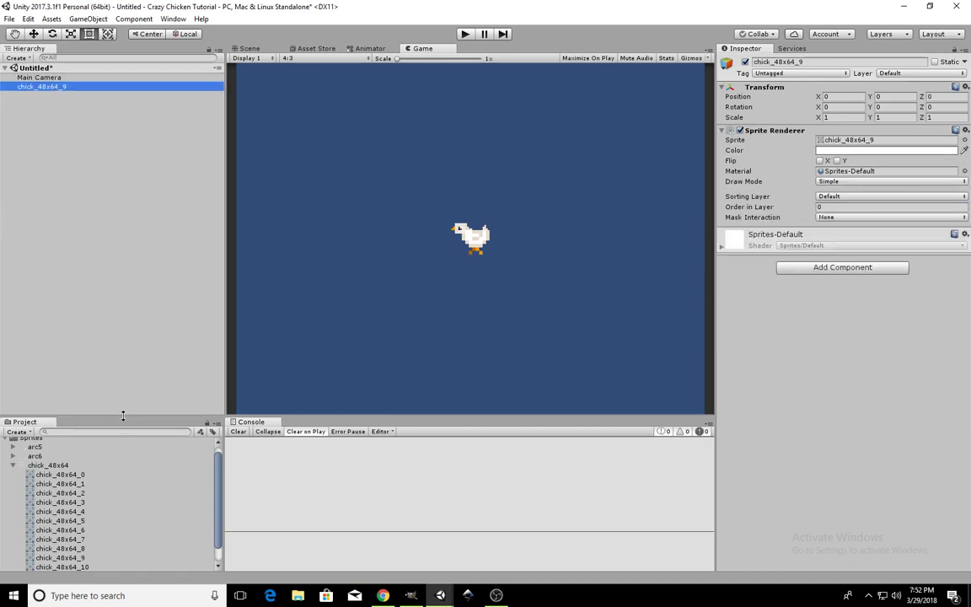
drag(125, 412, 145, 308)
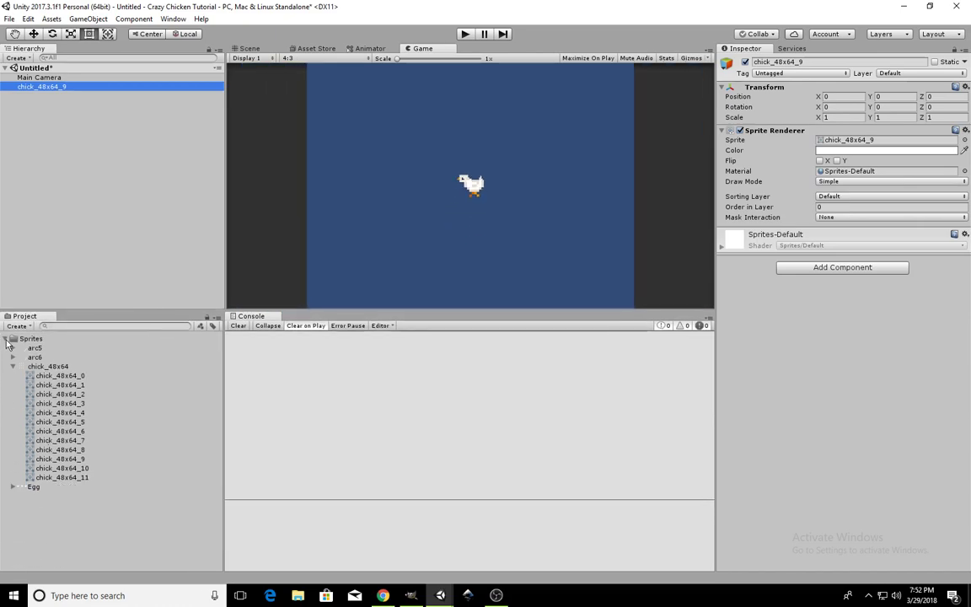
click(5, 339)
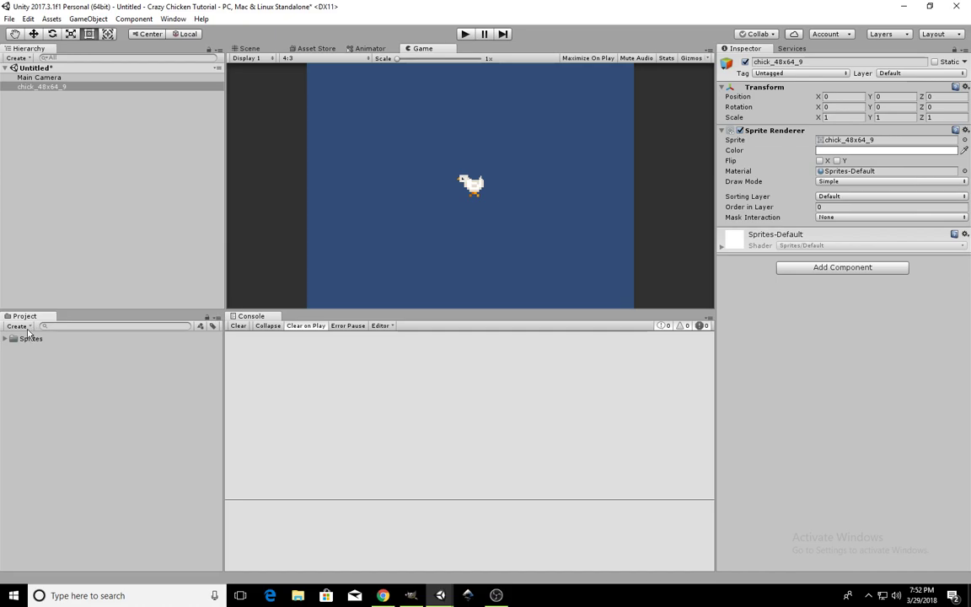
right_click(22, 379)
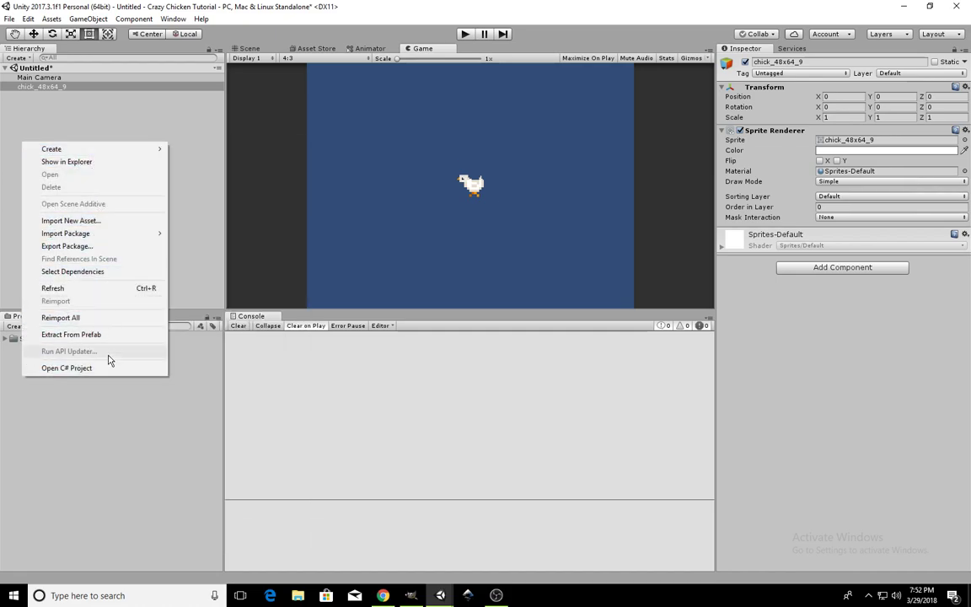
click(199, 156)
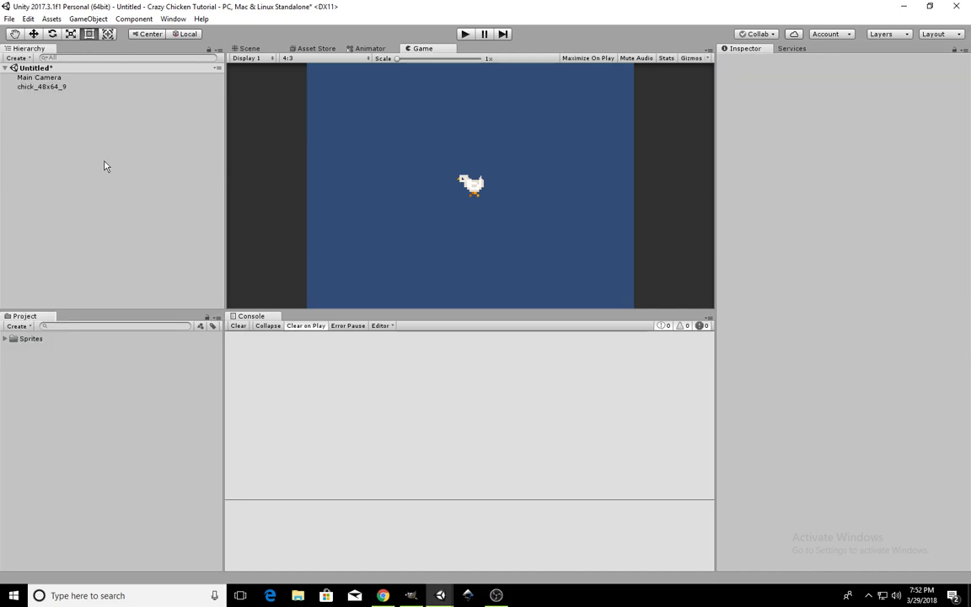
Step: Rename the chick_48x64_9 object in the scene to Chicken
click(43, 87)
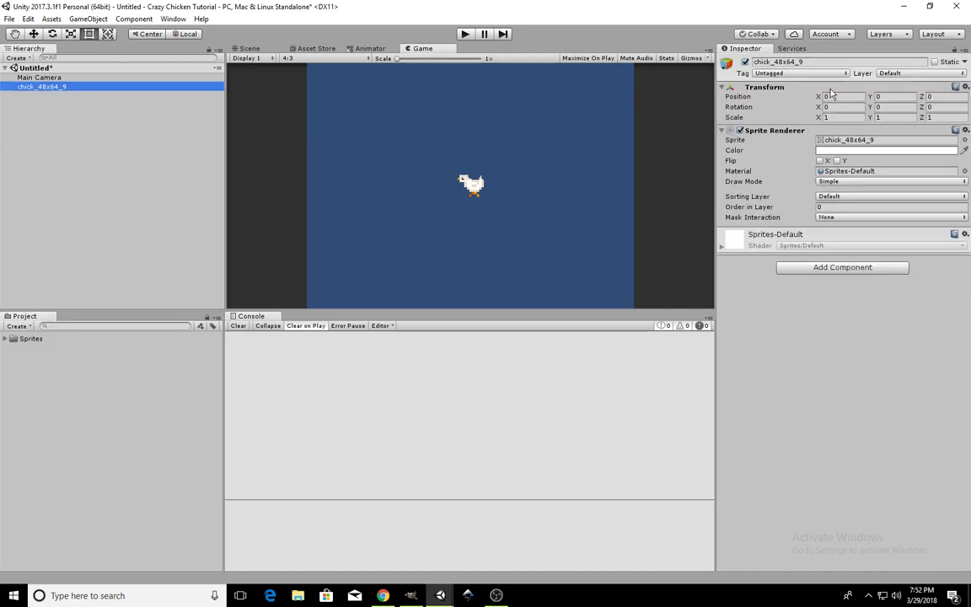
click(819, 62)
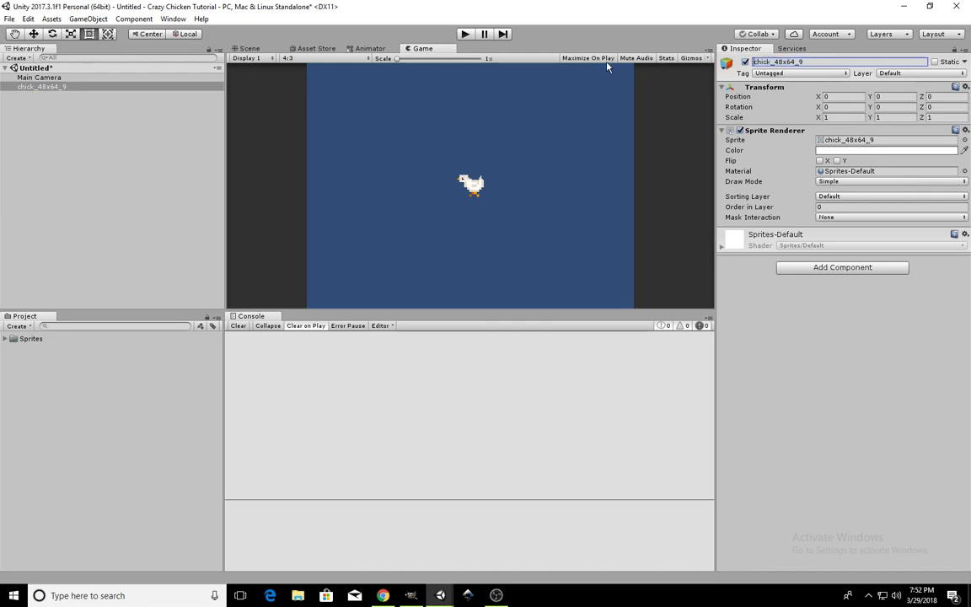
text(Chicken)
key(Delete)
key(Delete)
key(Delete)
key(Delete)
key(Delete)
key(Delete)
key(Delete)
key(Delete)
key(Delete)
key(Delete)
key(Delete)
key(Delete)
key(Delete)
key(Return)
Step: Make a prefab from the Chicken object in the project's assets
click(135, 78)
click(30, 88)
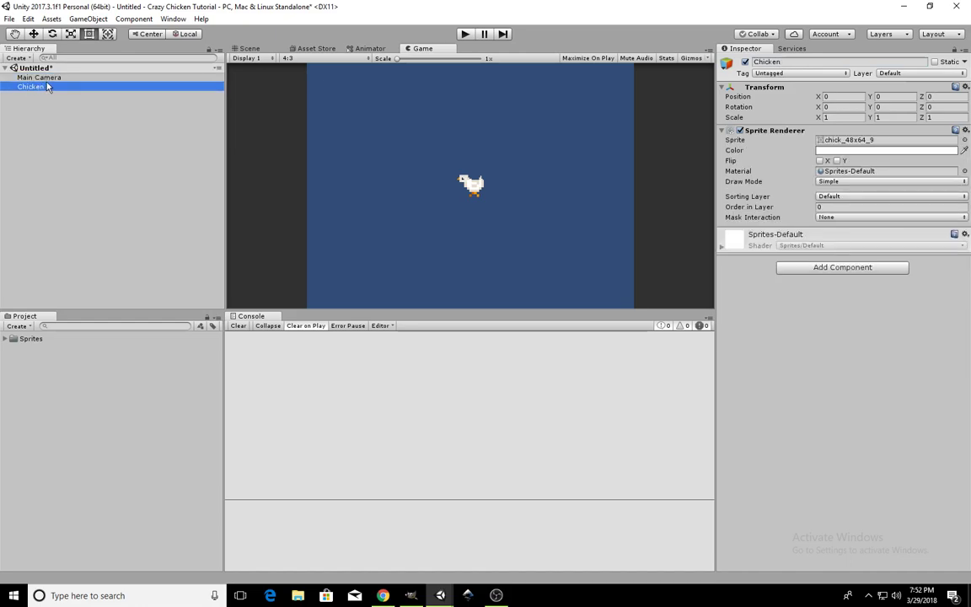
drag(64, 87, 50, 362)
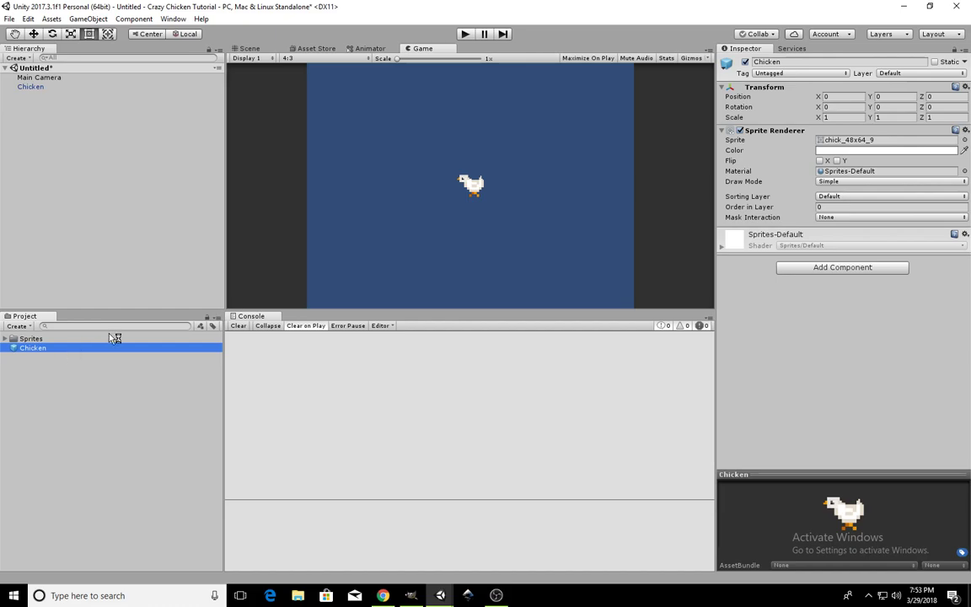
Step: Switch to the scene view and delete the Chicken object from the scene
click(246, 48)
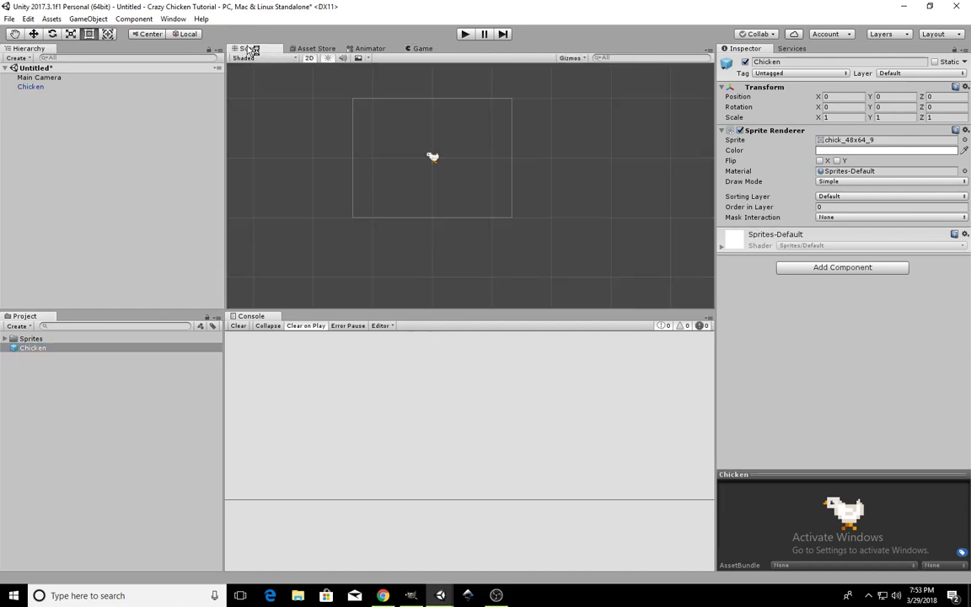
click(26, 88)
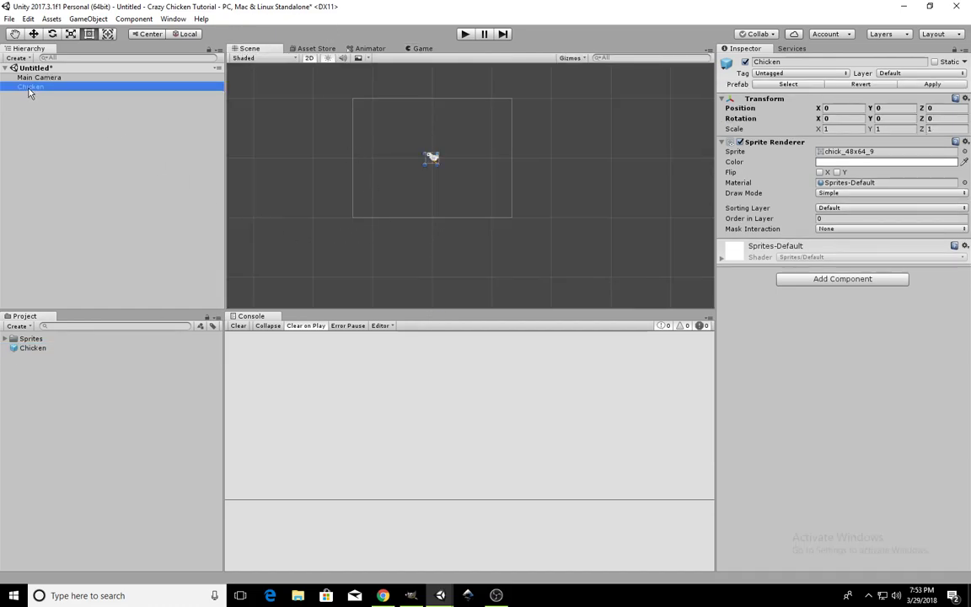
right_click(28, 88)
click(73, 151)
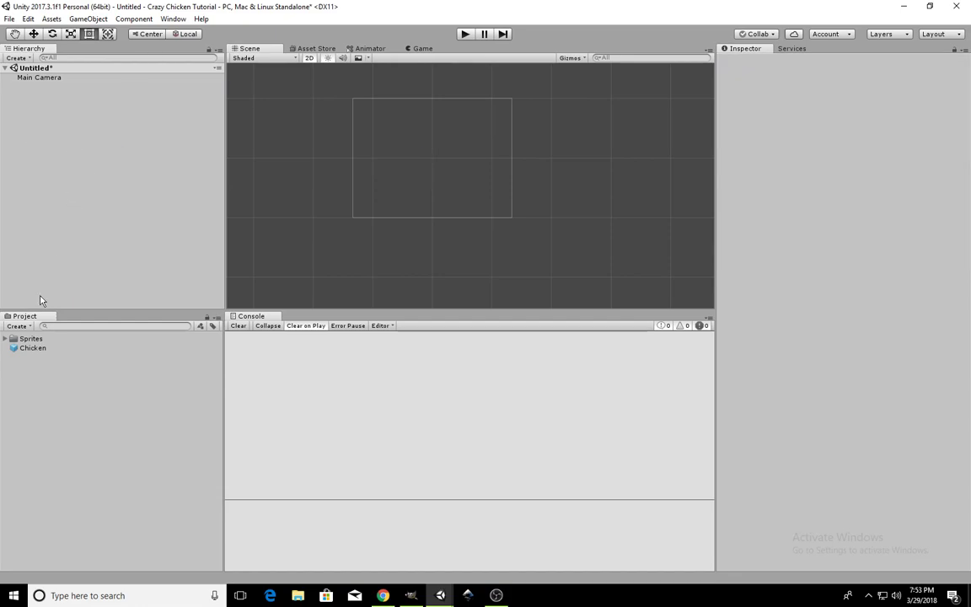
Step: Try out the Chicken prefab by placing an instance in the scene, and delete that instance
drag(34, 347, 92, 113)
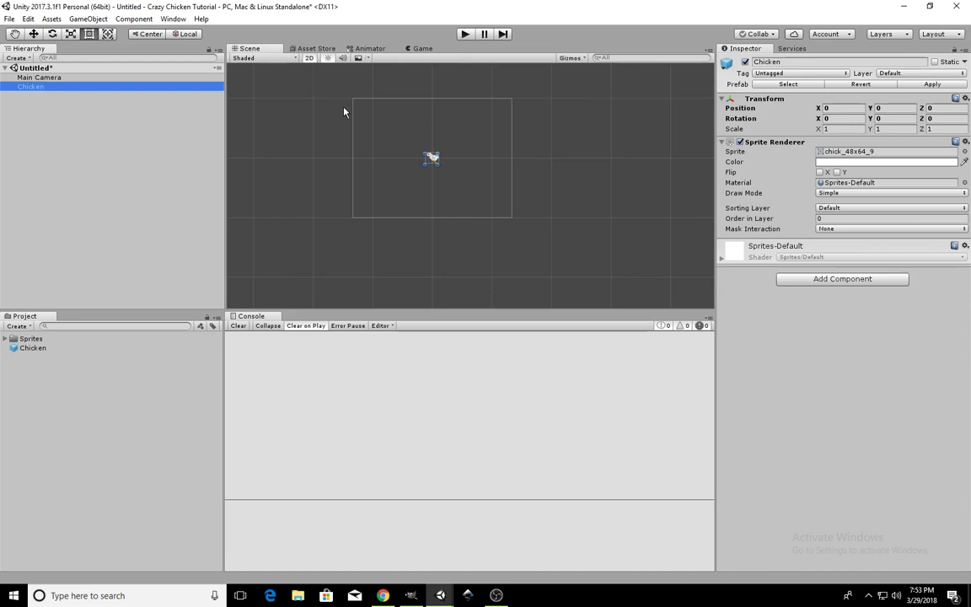
right_click(81, 85)
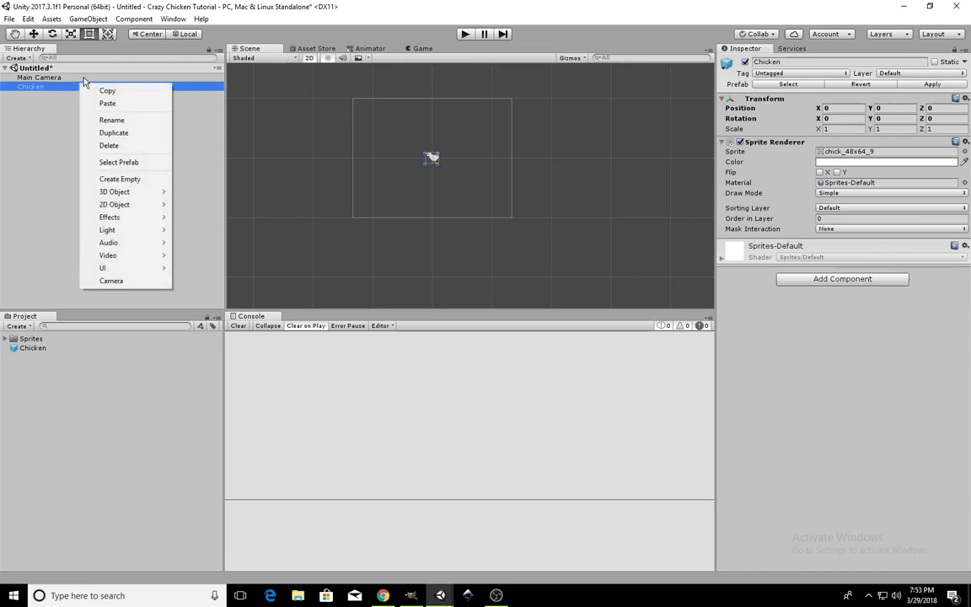
click(137, 146)
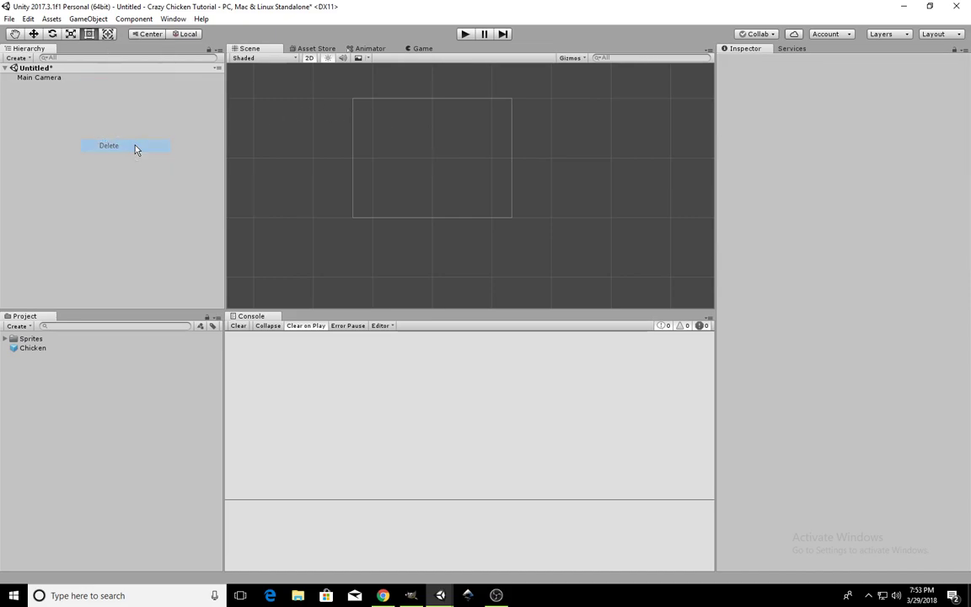
Step: Place the arc5 sprite from the Sprites folder in the scene and set its position to X 0, Y 0
click(5, 339)
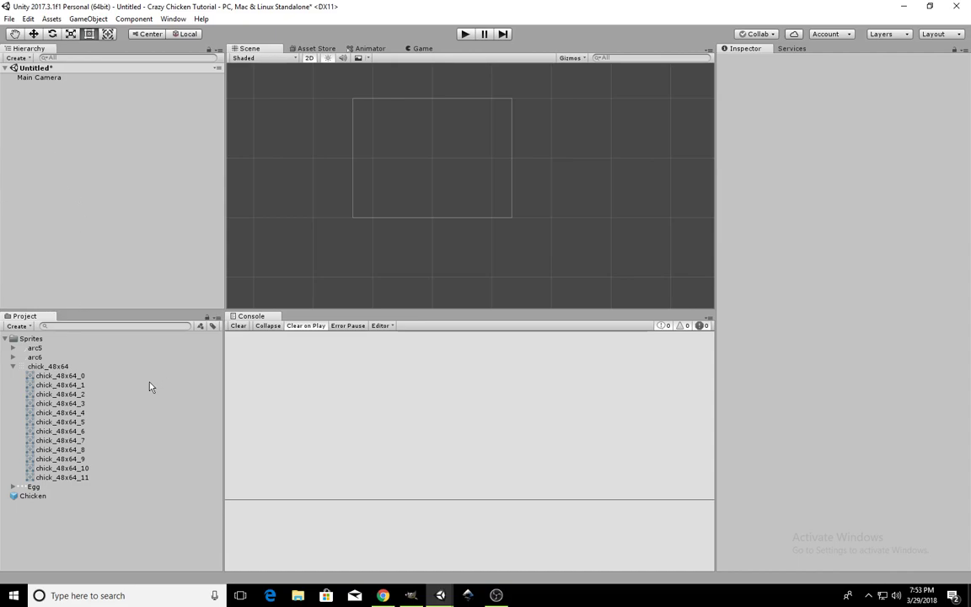
click(34, 347)
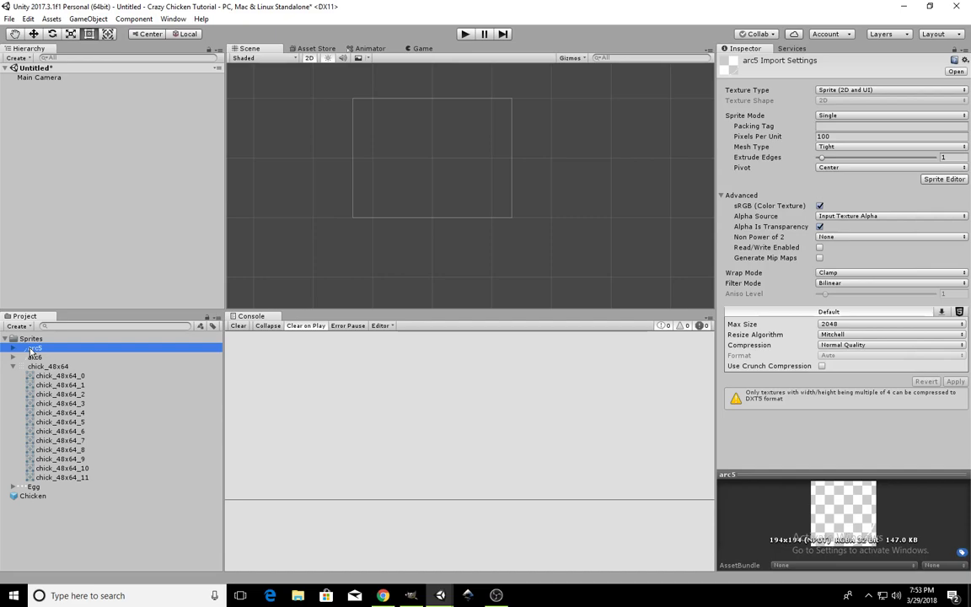
key(F2)
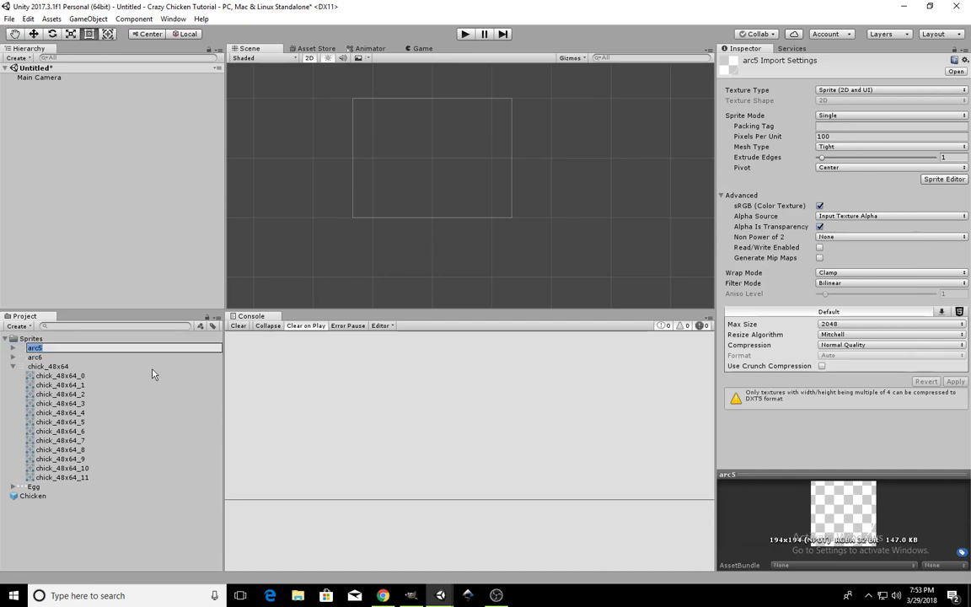
click(22, 347)
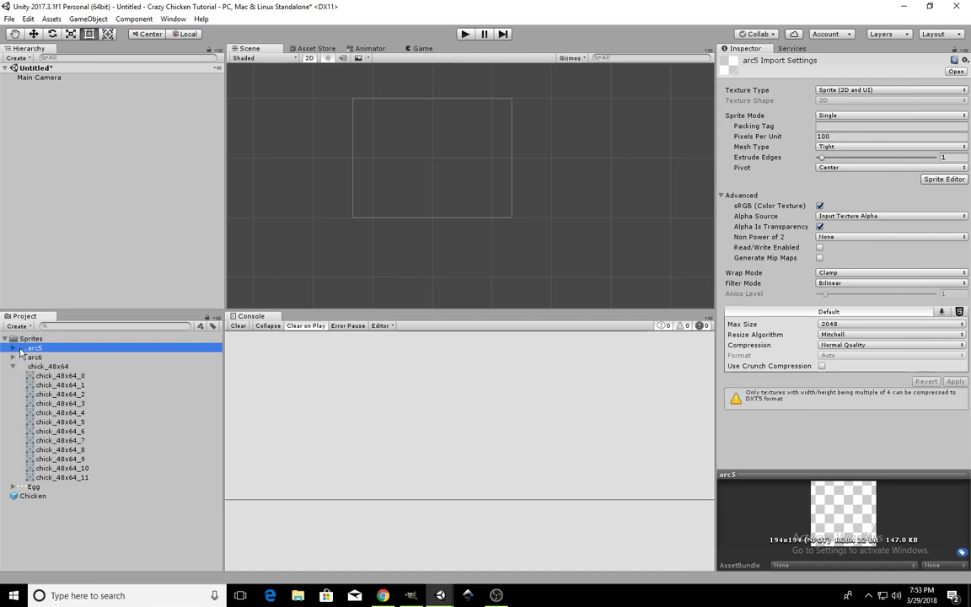
drag(22, 348, 386, 169)
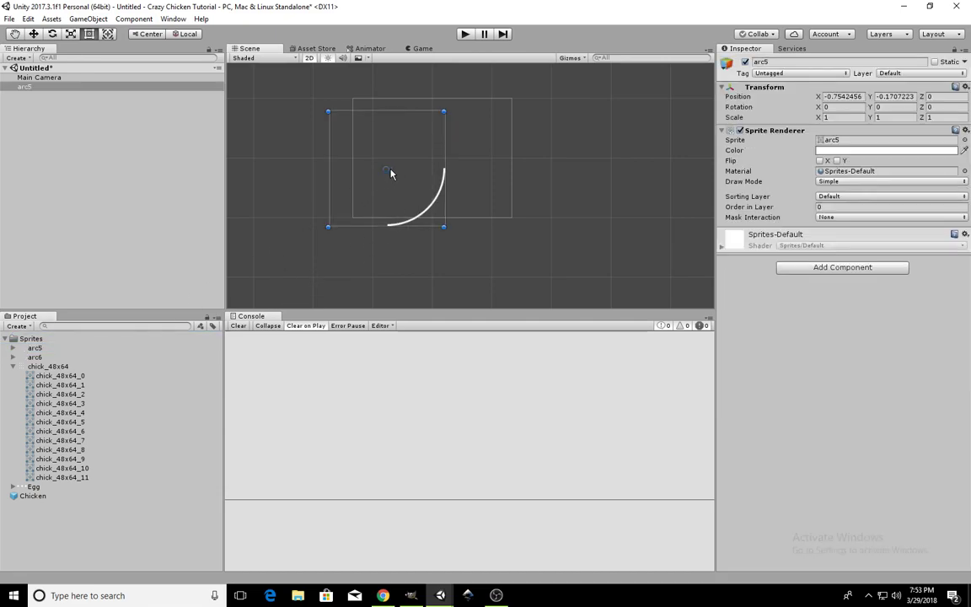
click(843, 97)
text(0)
click(913, 96)
text(0)
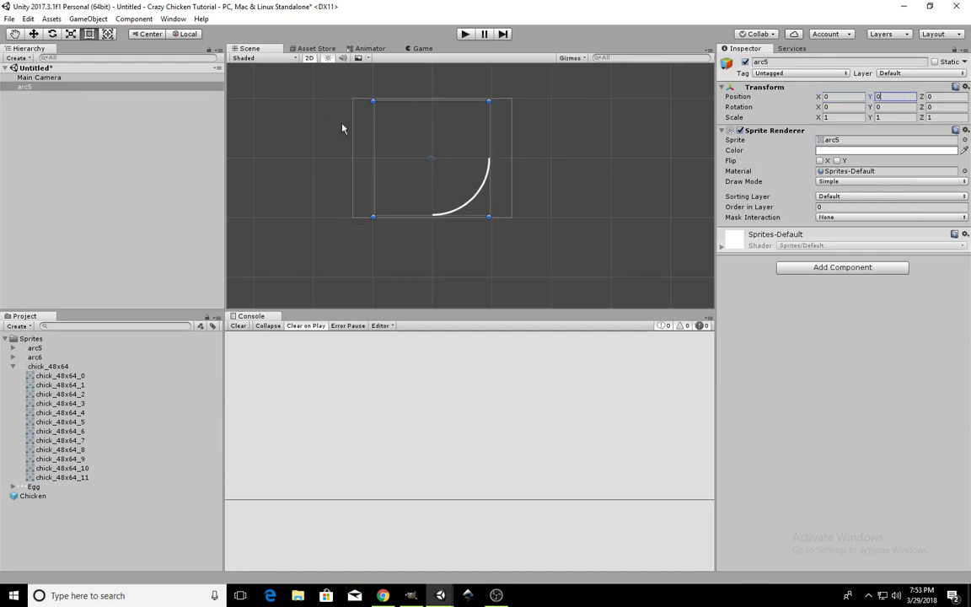
Step: Add the Chicken prefab to the scene and check it together with arc5 in the game view, returning to the scene view
drag(33, 496, 26, 165)
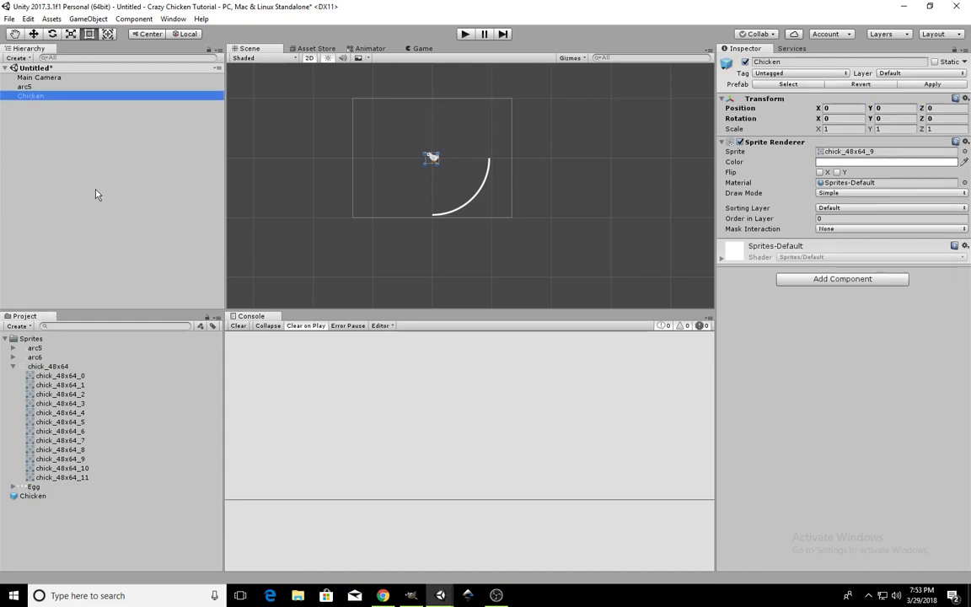
click(422, 49)
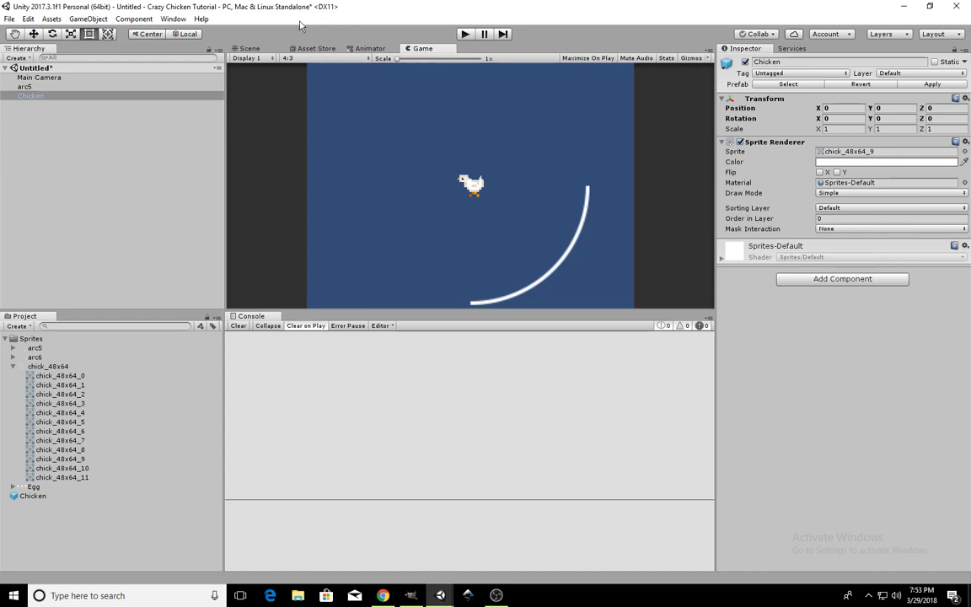
click(29, 86)
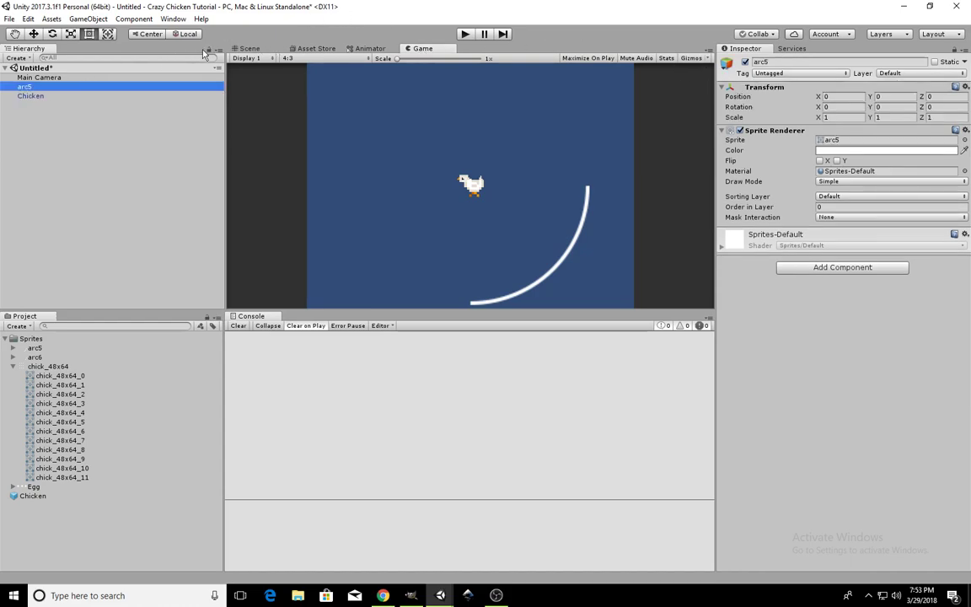
click(243, 49)
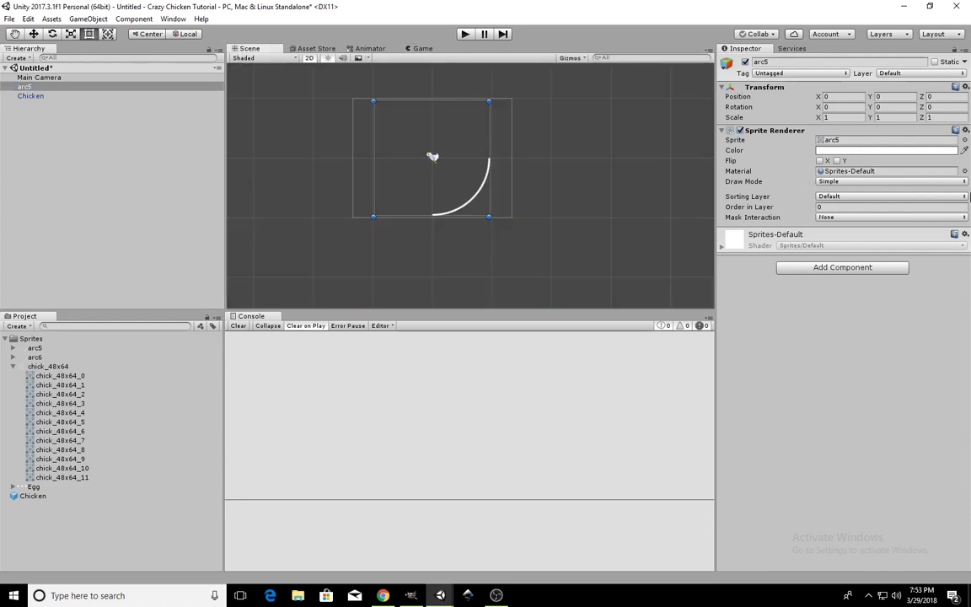
drag(923, 107, 900, 88)
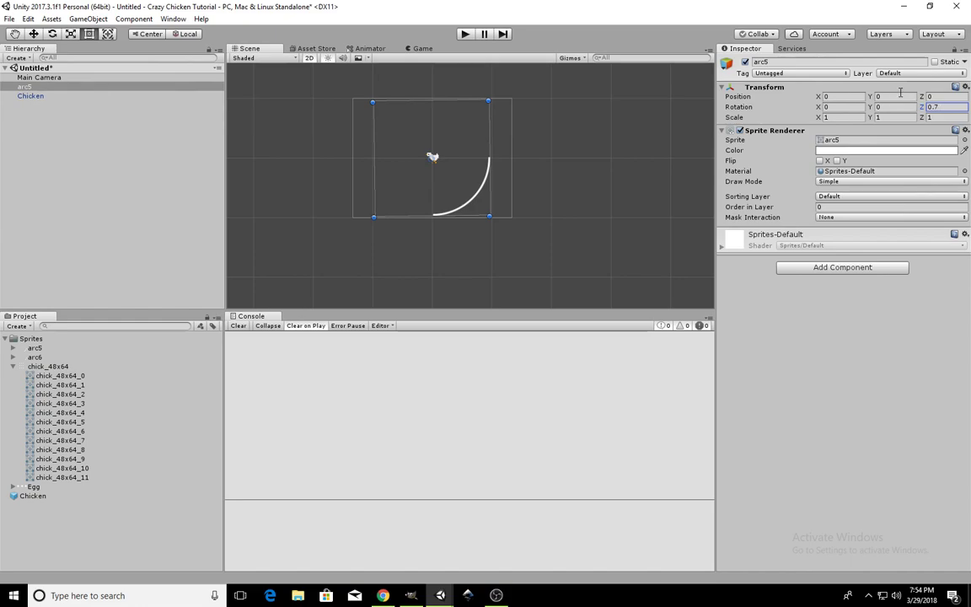
click(942, 110)
text(0)
click(33, 349)
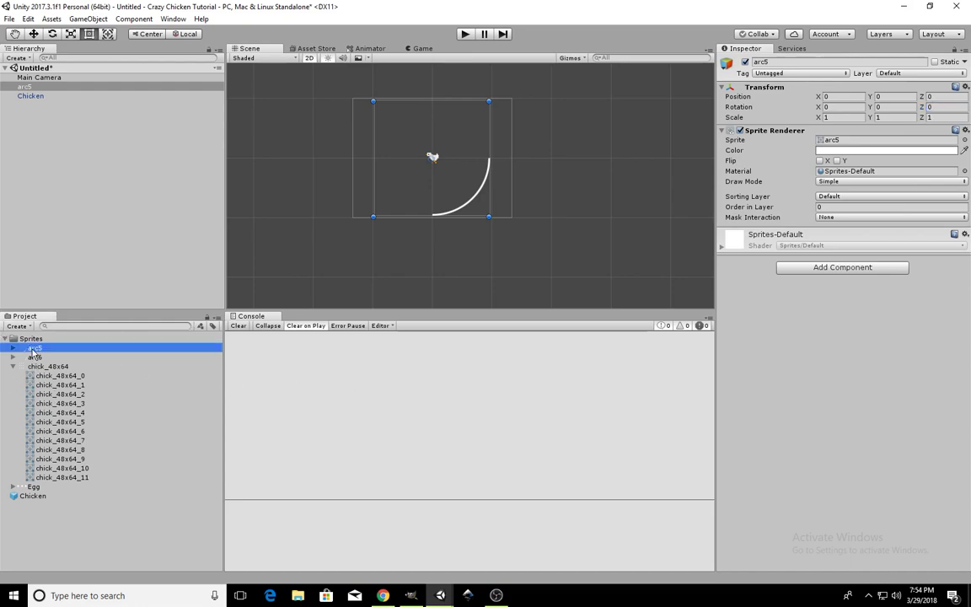
drag(34, 349, 374, 156)
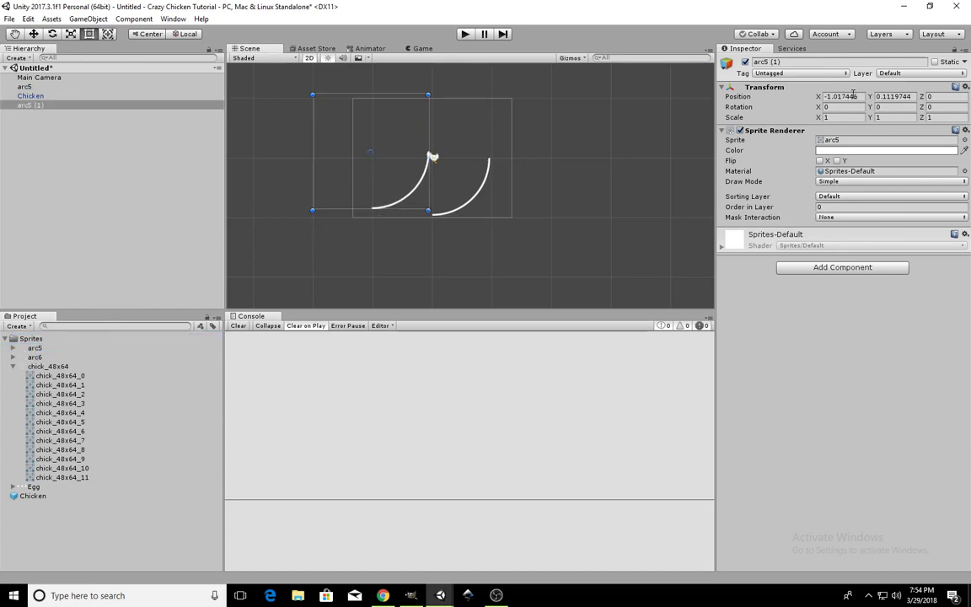
right_click(40, 105)
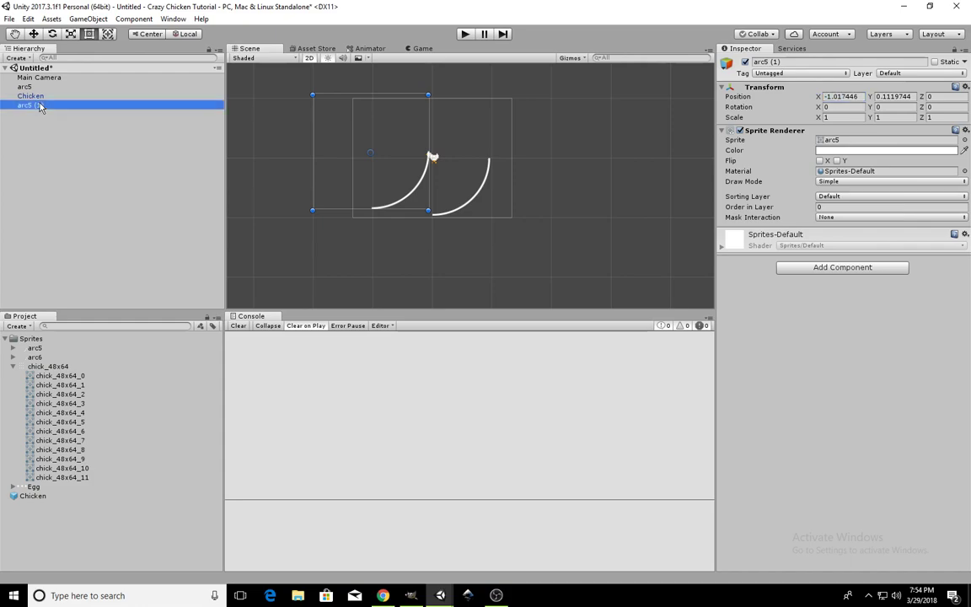
click(74, 165)
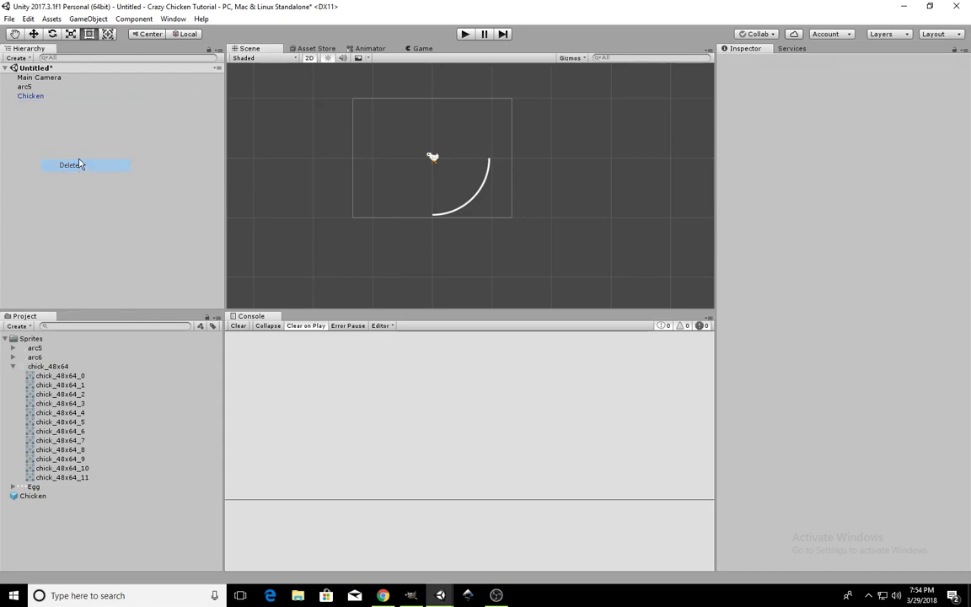
Step: Duplicate arc5 with a Z rotation of 180 for the copy, and move the original arc5 to the end of the hierarchy
click(24, 87)
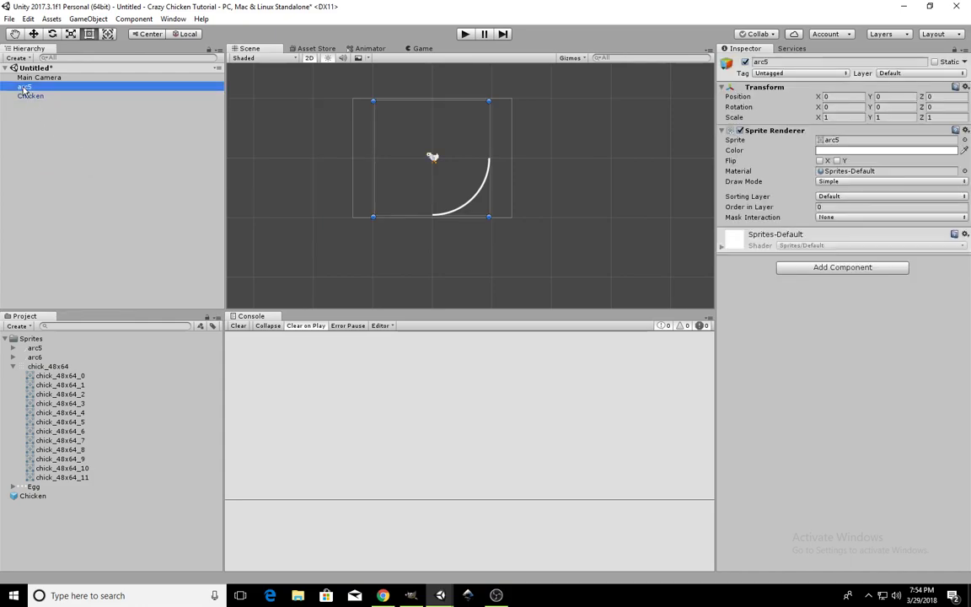
key(ctrl+d)
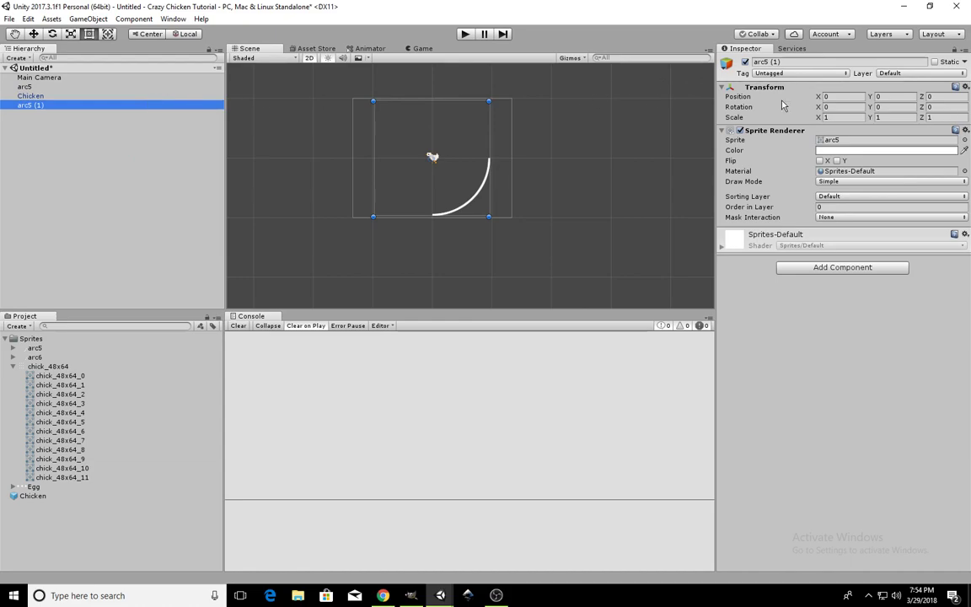
click(947, 106)
text(18)
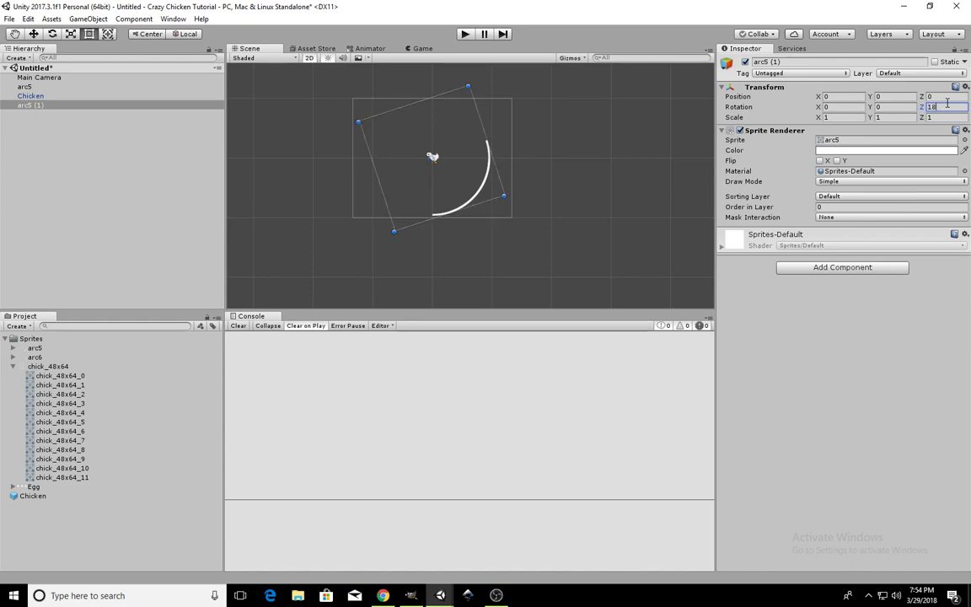
text(0)
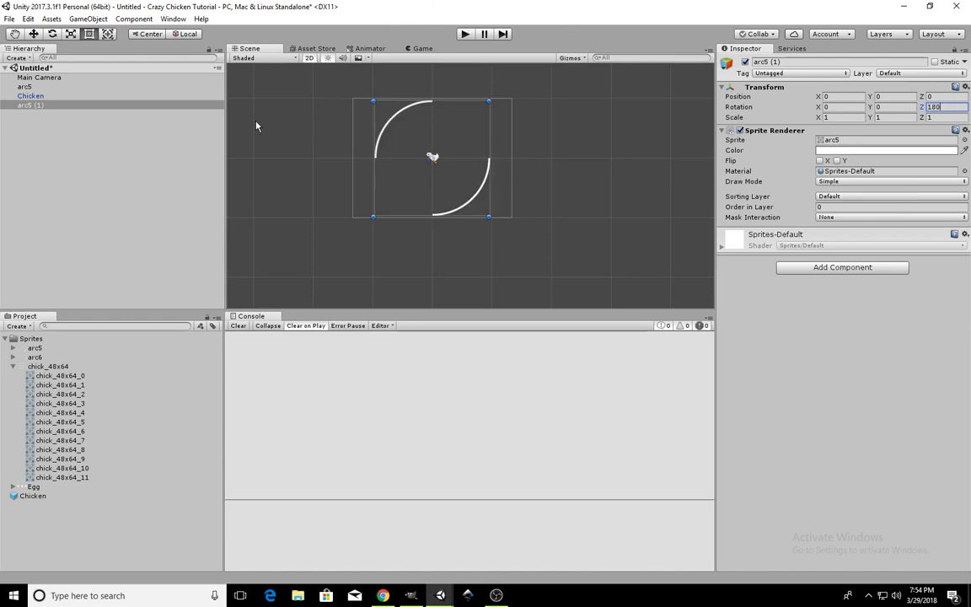
click(27, 86)
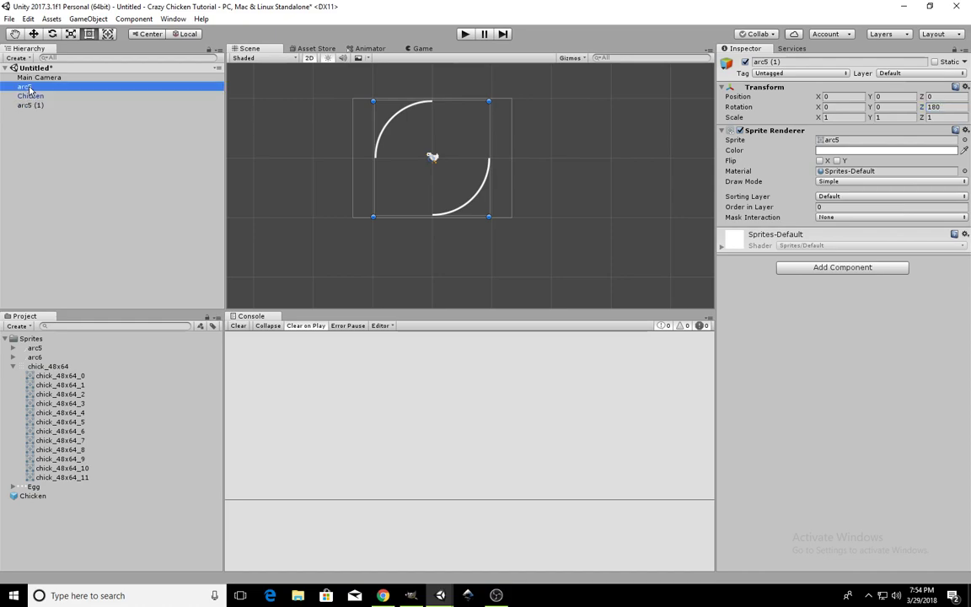
drag(31, 96, 31, 112)
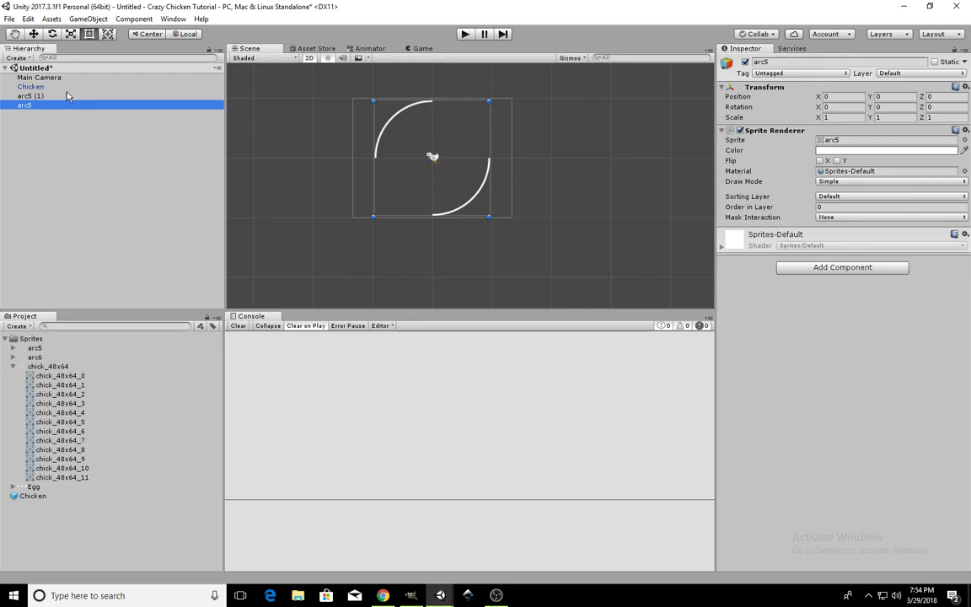
Step: Create an empty game object and set its position to X 0, Y 0, Z 0
click(91, 19)
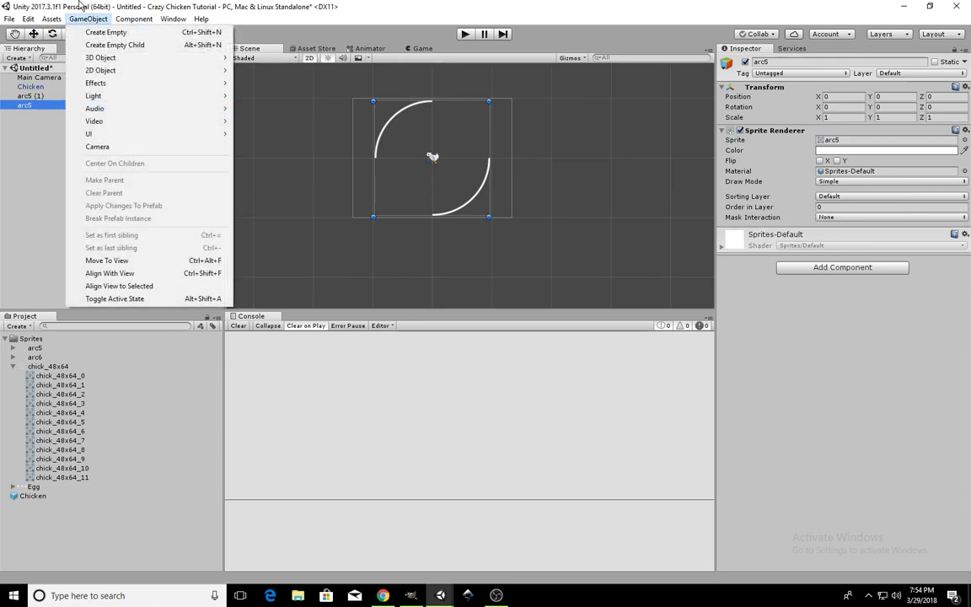
mouse_move(108, 58)
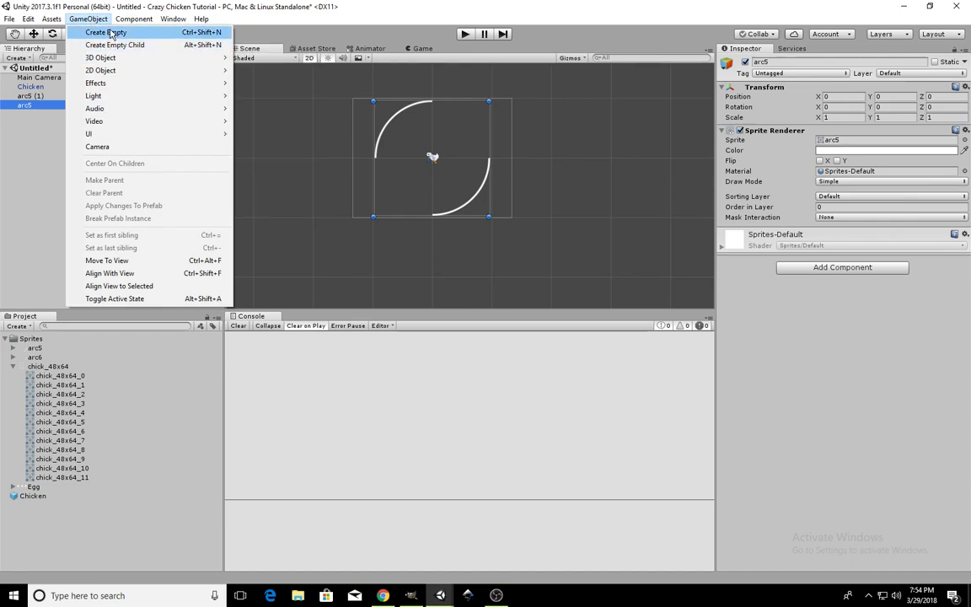
click(111, 34)
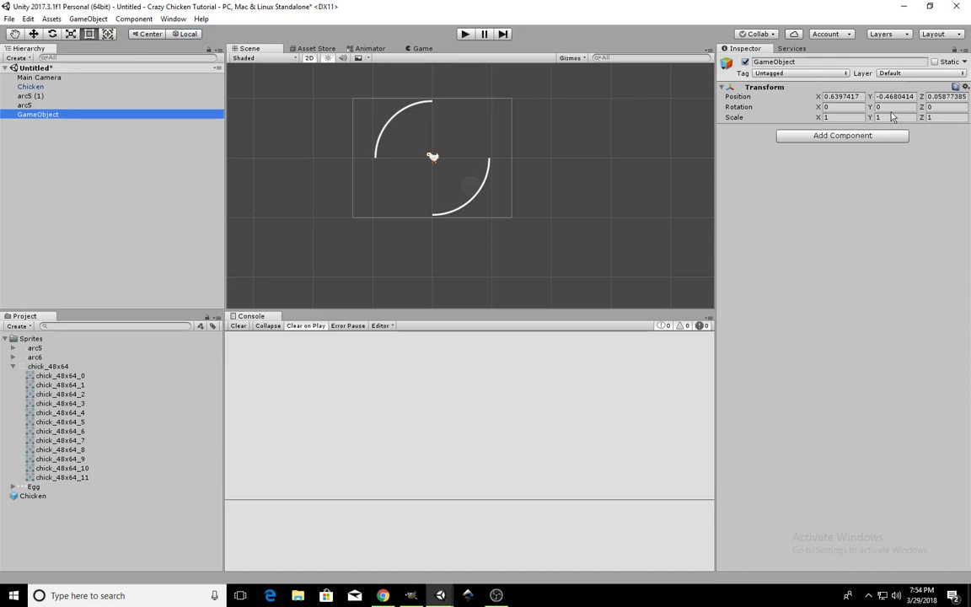
click(860, 97)
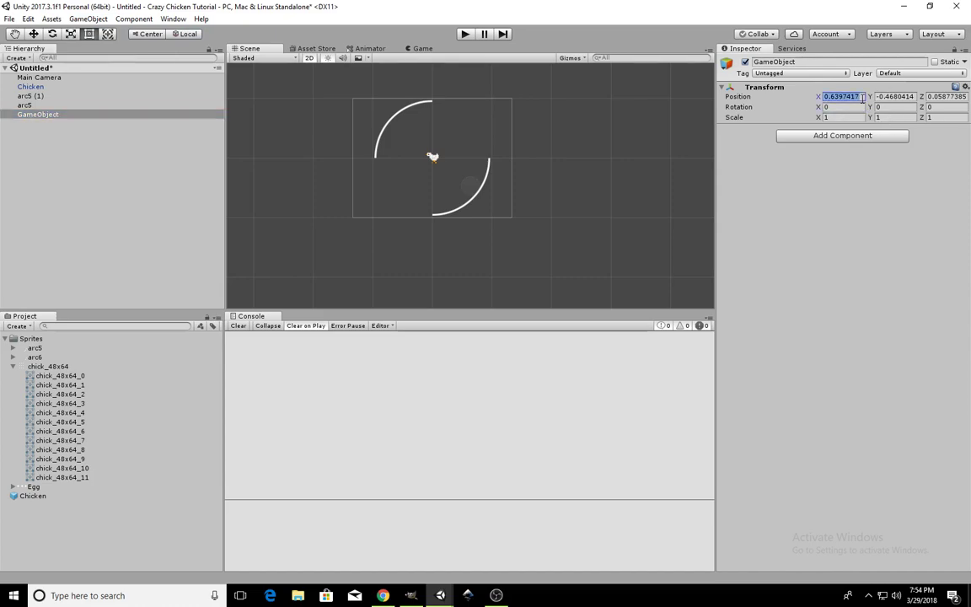
text(0)
click(907, 97)
text(0)
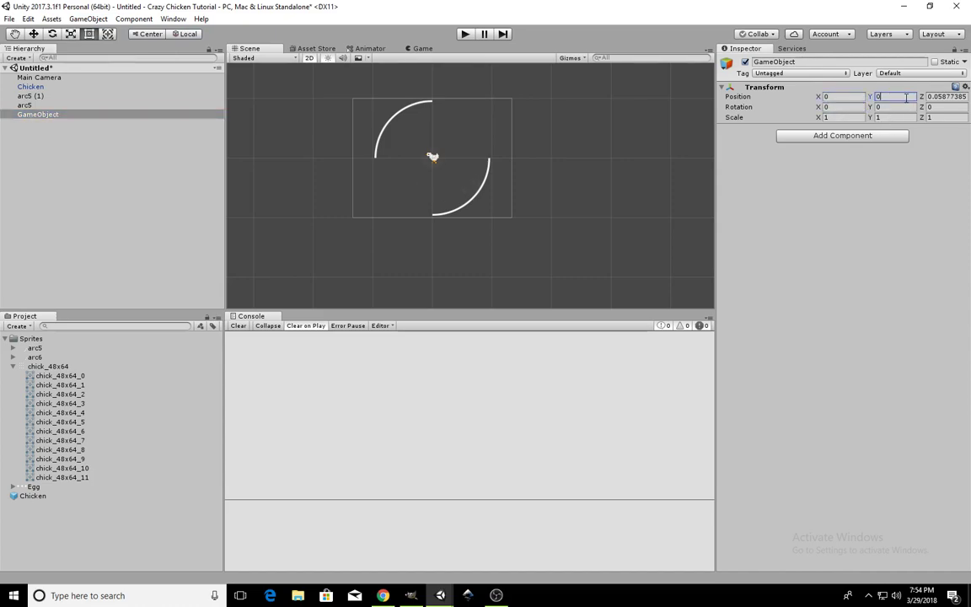
click(930, 97)
text(0)
Step: Rename the new empty game object to Level 1
click(814, 64)
double_click(815, 64)
text(Level 1)
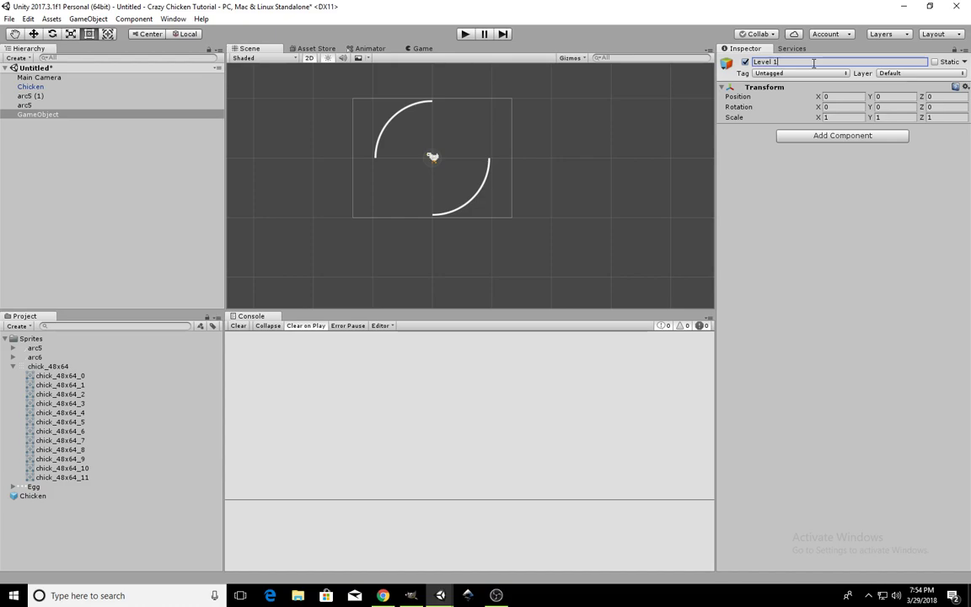
key(Return)
Step: Make arc5 and arc5 (1) children of Level 1 and collapse the group in the hierarchy
click(22, 107)
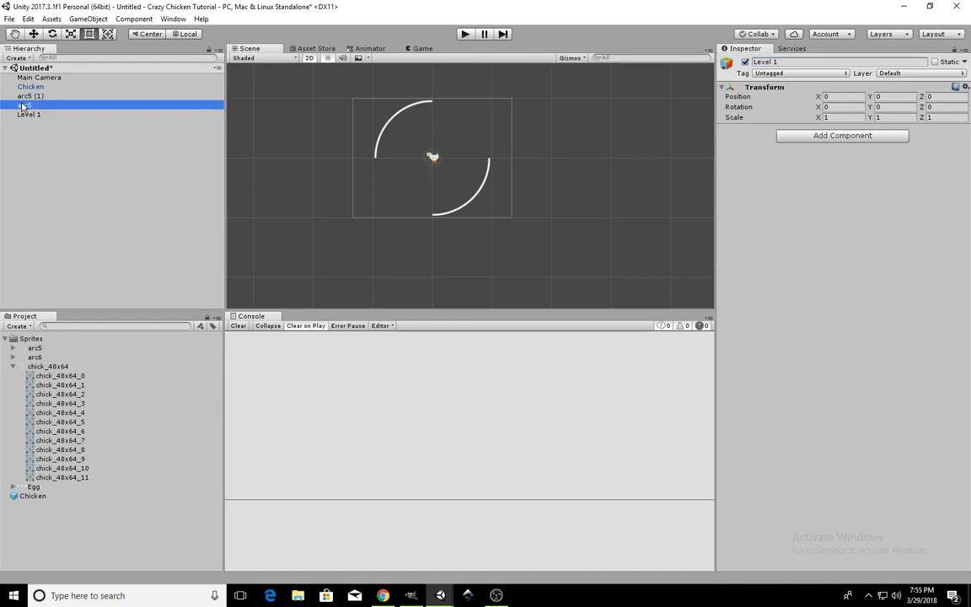
mouse_move(24, 107)
mouse_down()
mouse_move(34, 118)
mouse_move(31, 104)
mouse_up()
click(12, 96)
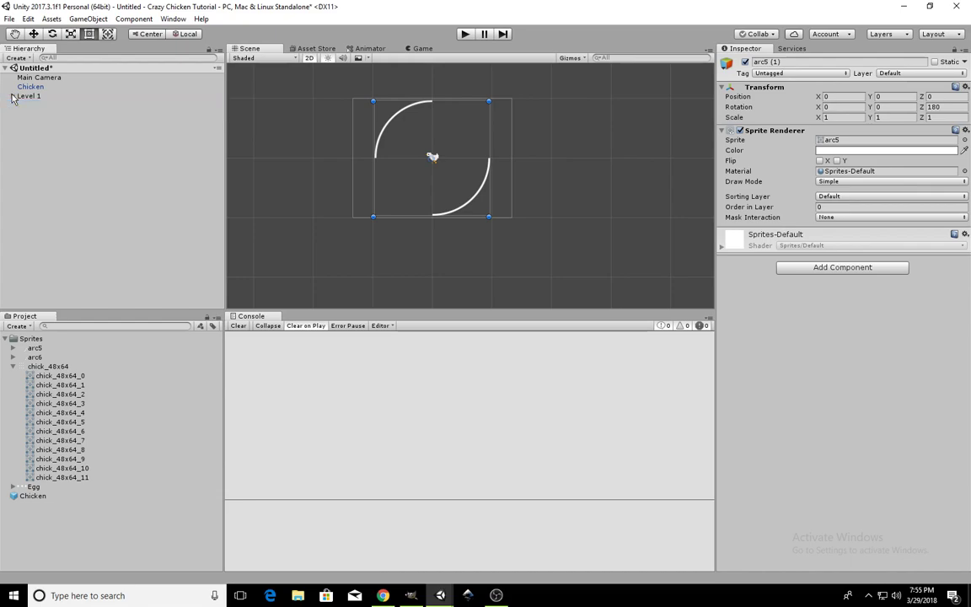
Step: Try out rotating Level 1 around the Z axis, and reset its Z rotation to 0
click(31, 98)
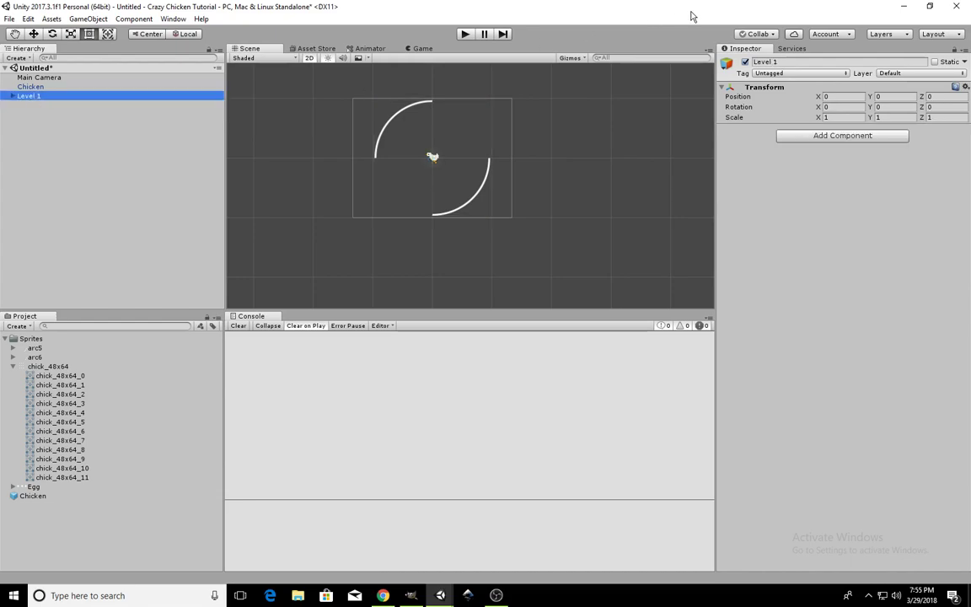
drag(922, 107, 518, 17)
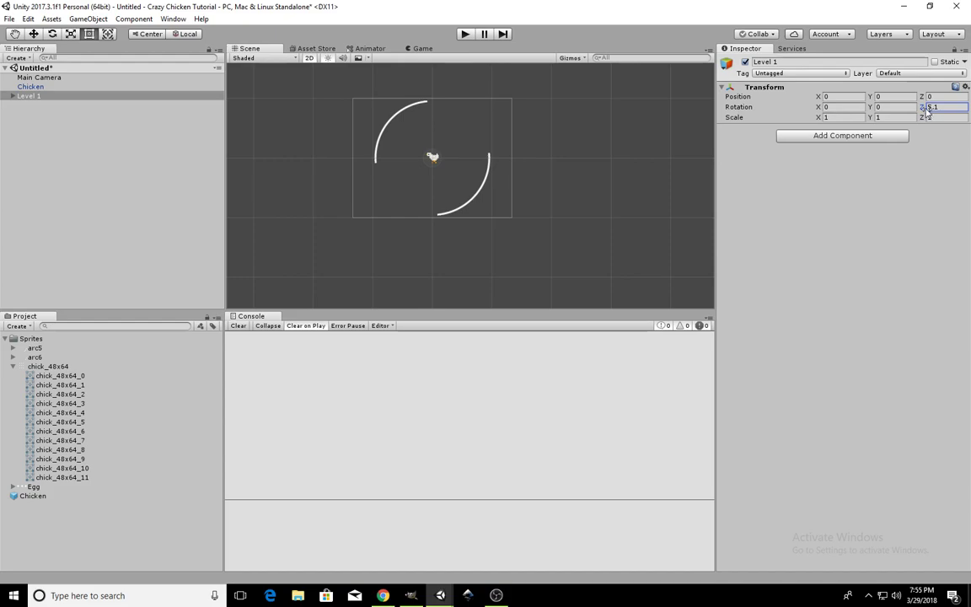
drag(928, 109, 179, 114)
click(947, 107)
text(0)
Step: Save Level 1 with its two arcs as a prefab in the project assets
click(29, 96)
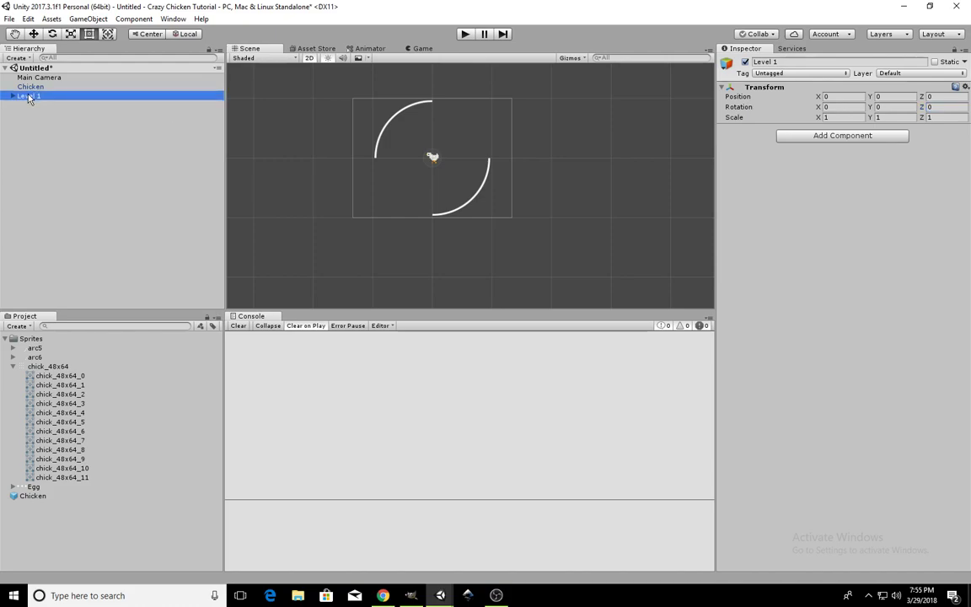
drag(29, 98, 53, 514)
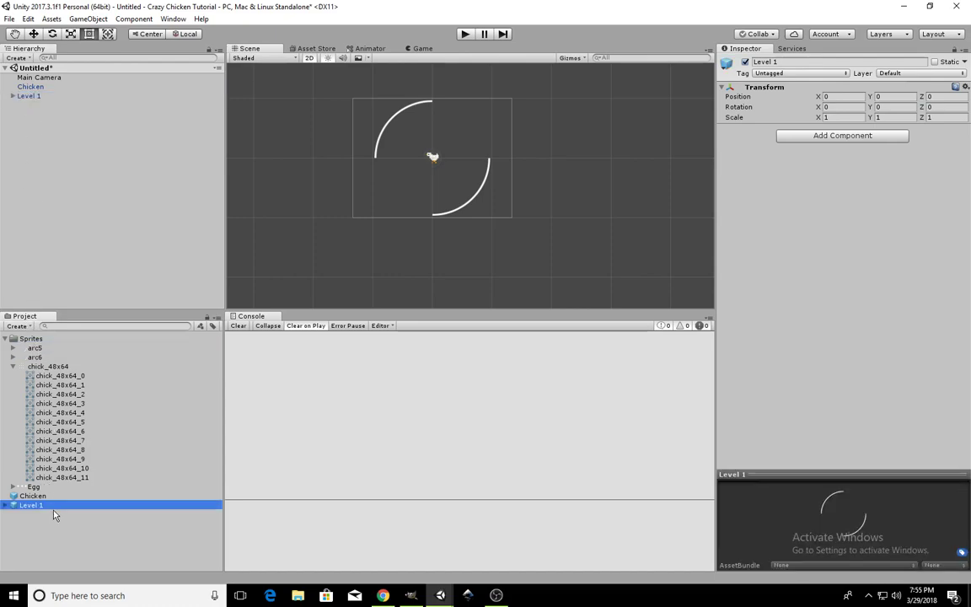
Step: Duplicate arc5 (1) inside Level 1 and set the copy's Z rotation to 90
click(12, 96)
click(18, 96)
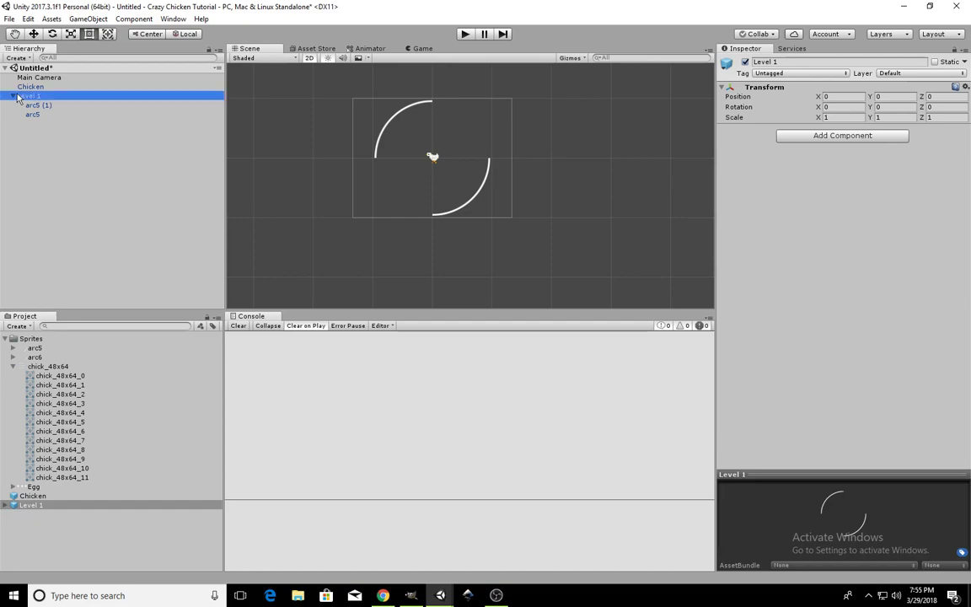
click(33, 106)
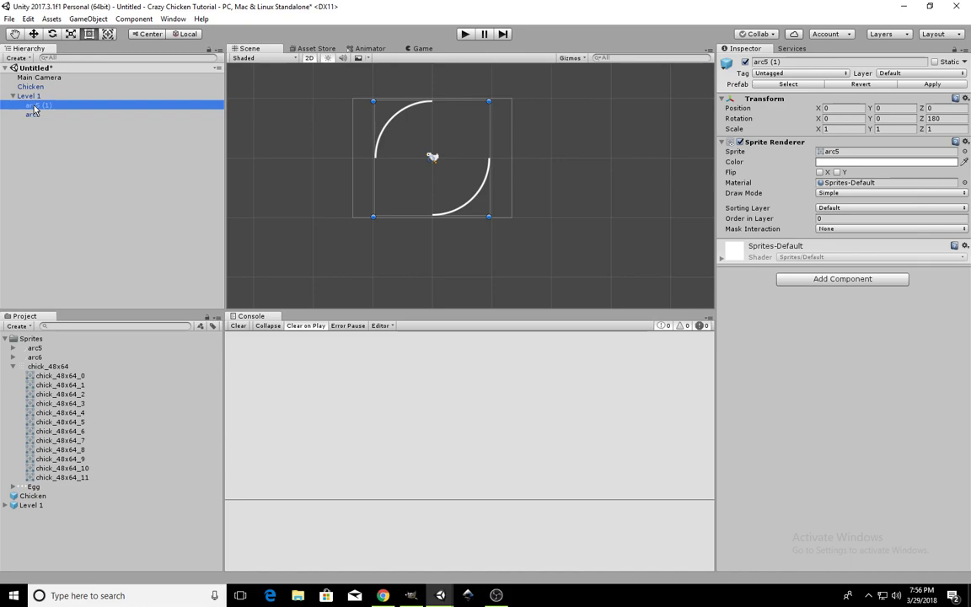
key(ctrl+d)
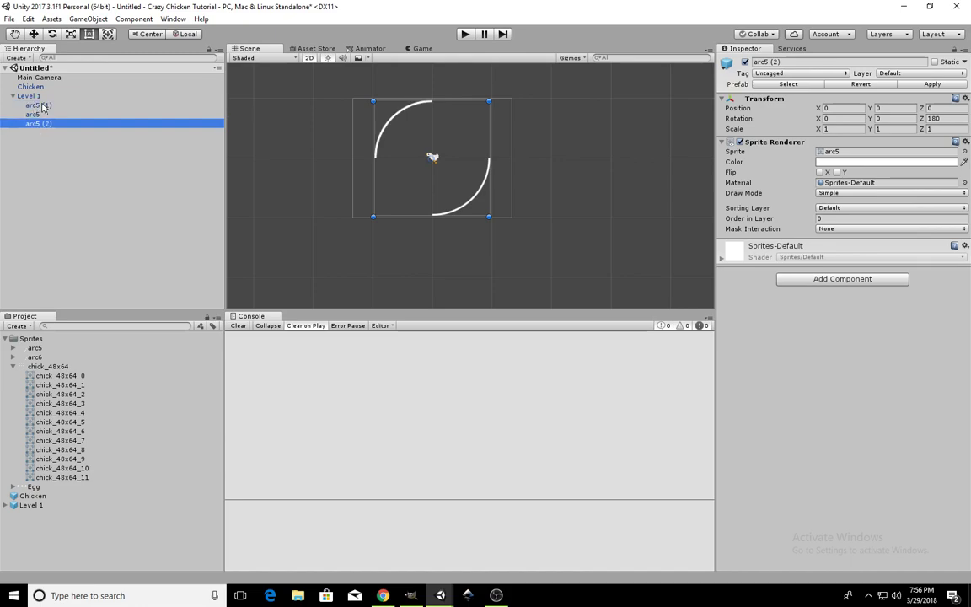
drag(946, 119, 886, 117)
text(9)
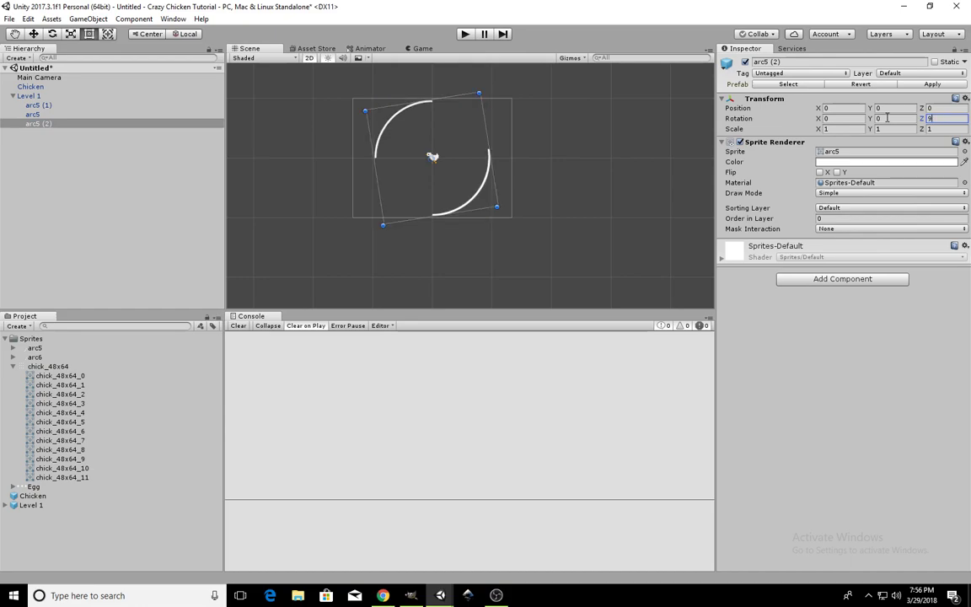
text(0)
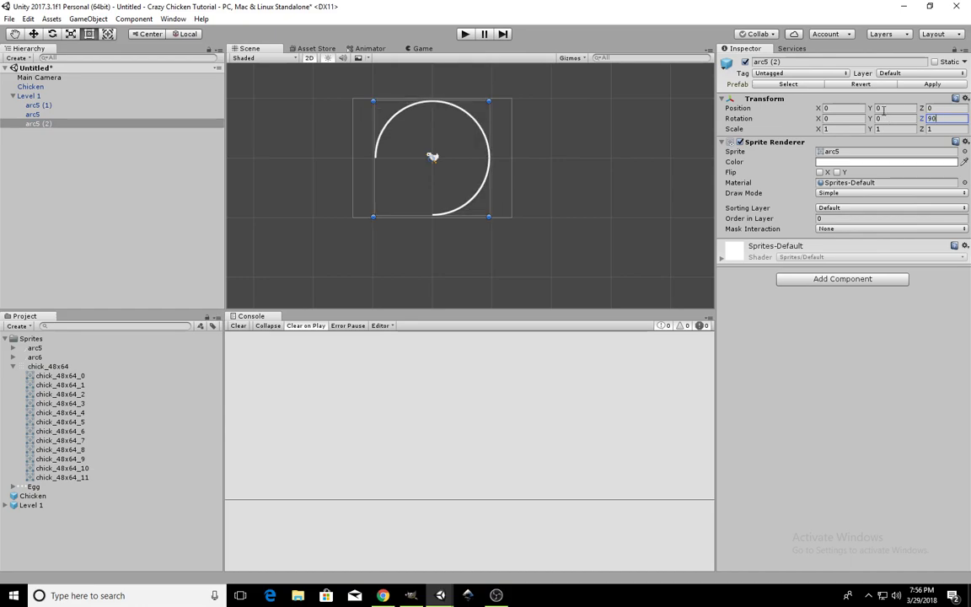
Step: Rename the three-arc Level 1 object in the hierarchy to Level 2 and save it as a new prefab
click(28, 96)
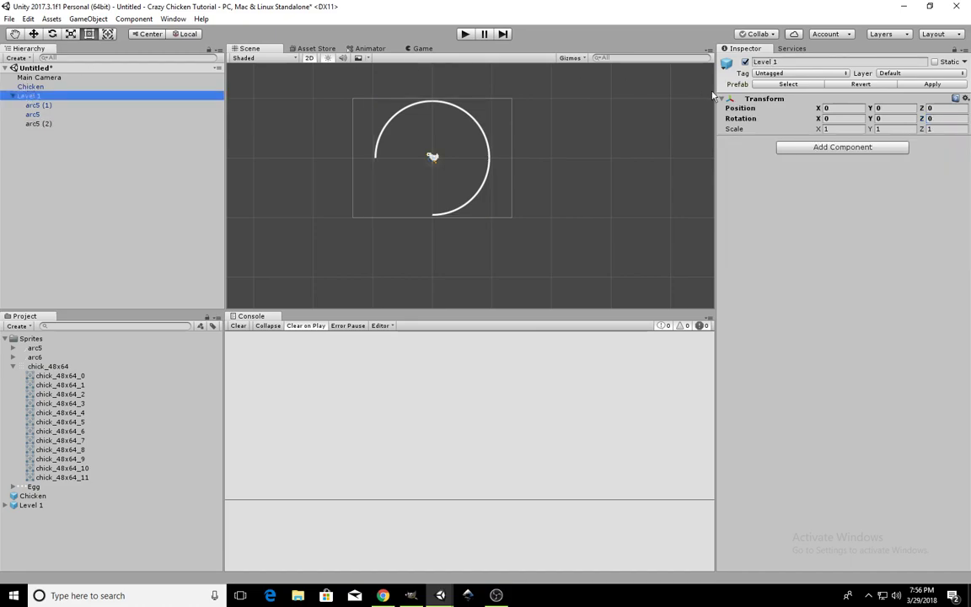
click(775, 61)
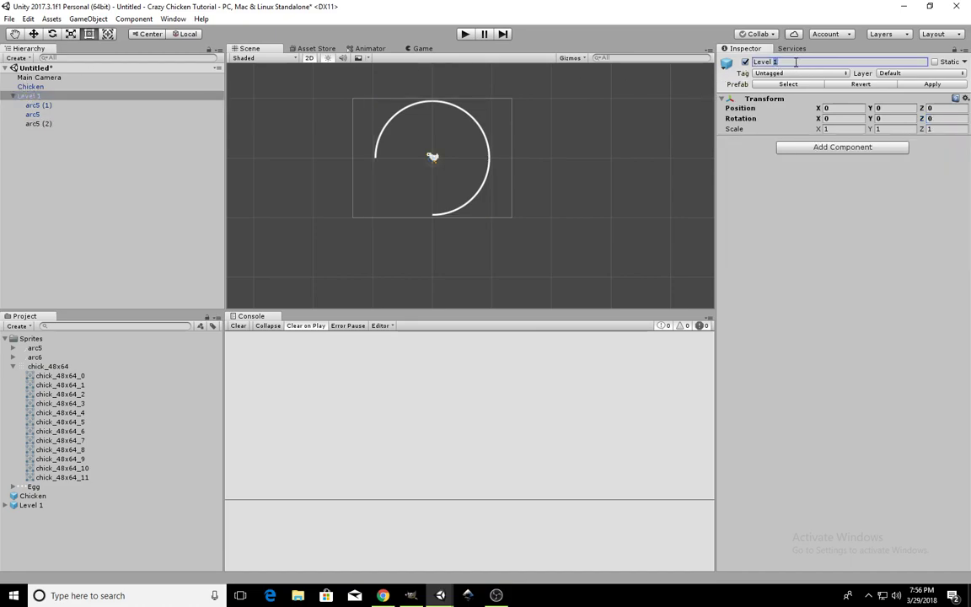
text(Level 2)
key(Return)
click(13, 97)
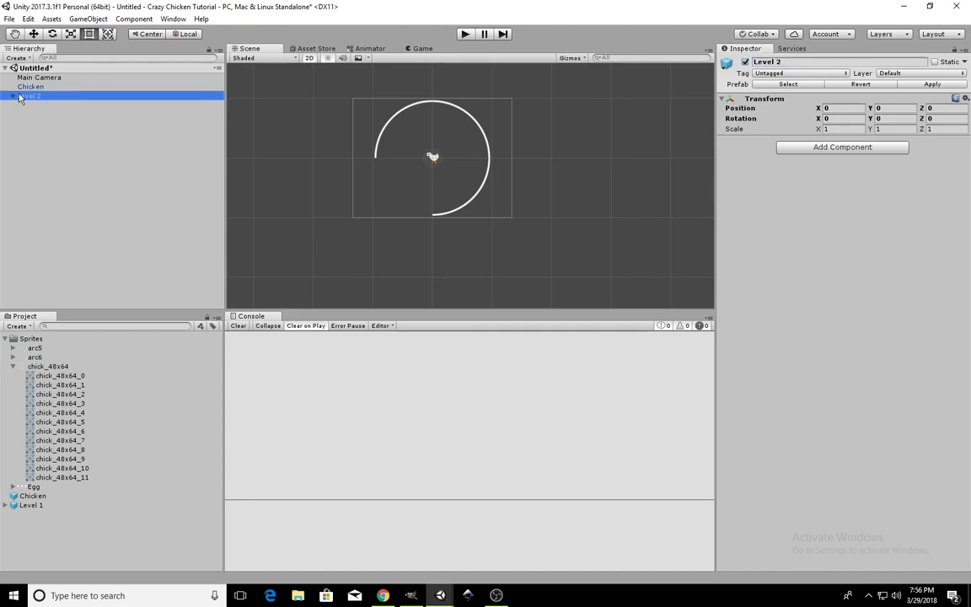
drag(19, 98, 68, 533)
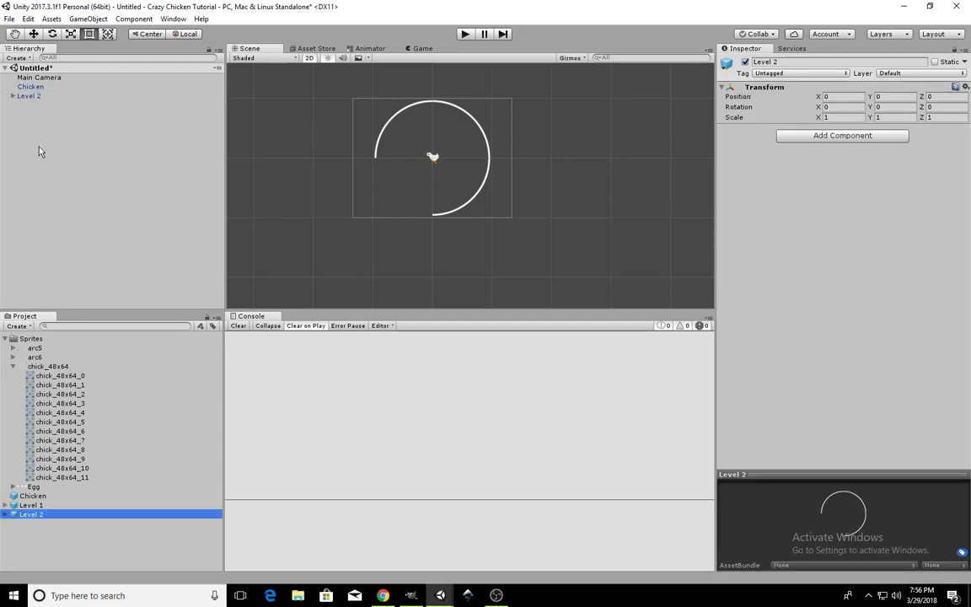
Step: Delete arc5 (2) from the Level 2 object in the scene, accepting the break of the prefab instance
click(13, 96)
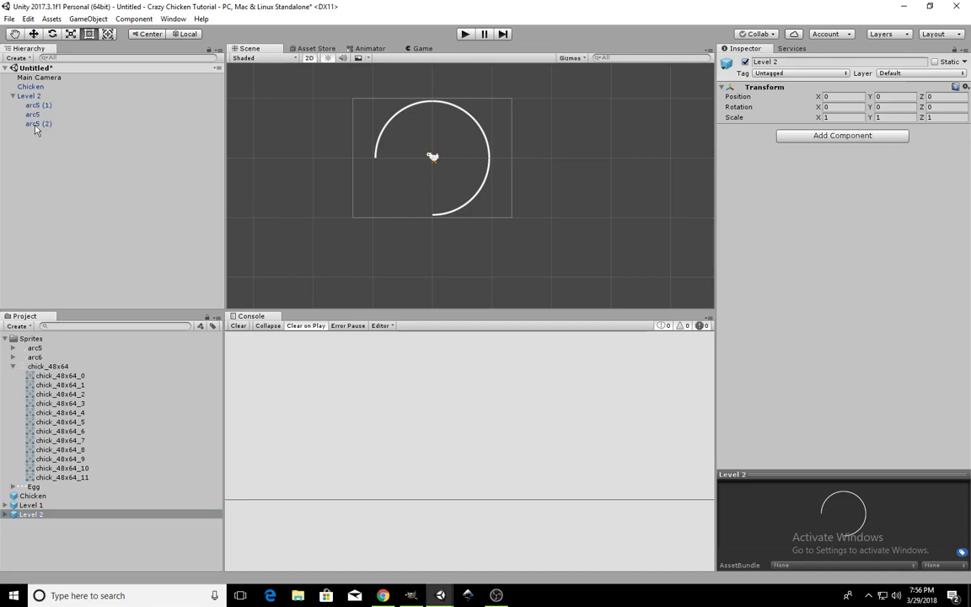
click(36, 124)
right_click(37, 126)
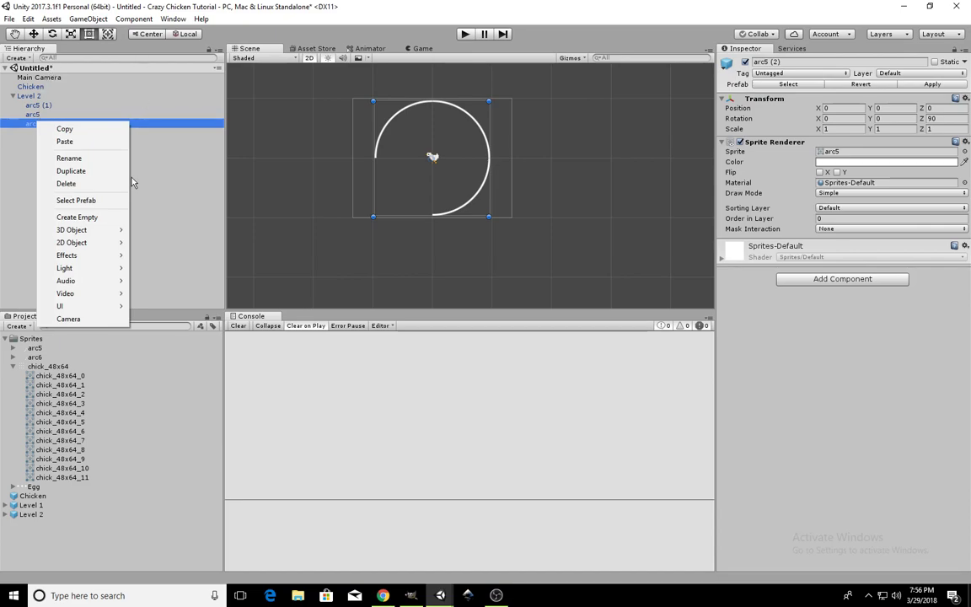
click(104, 184)
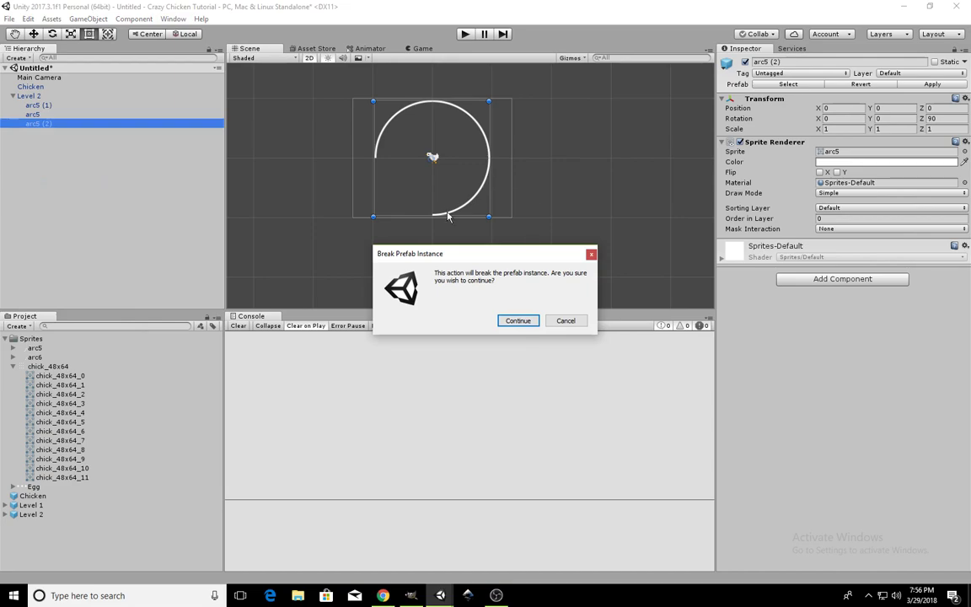
click(519, 322)
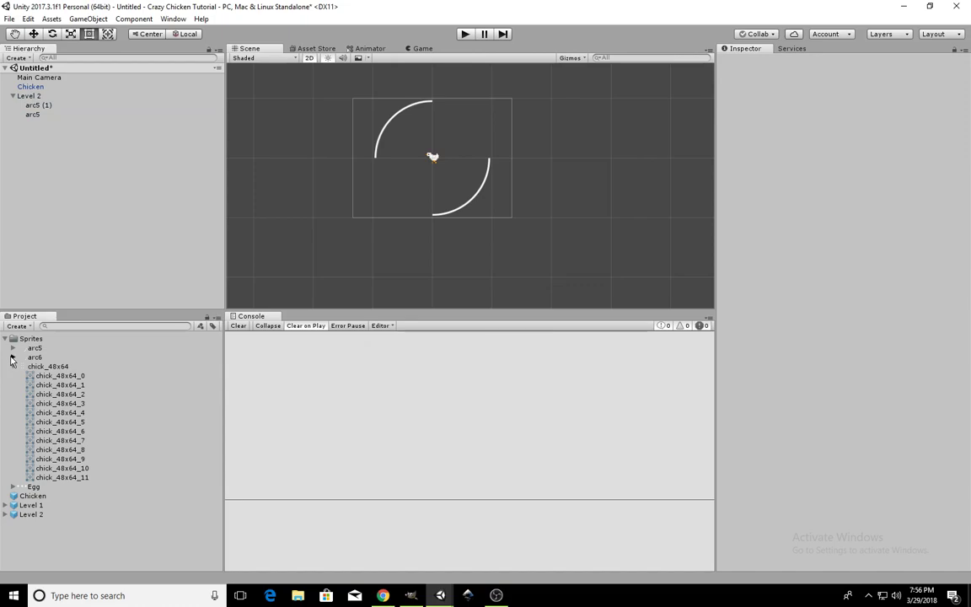
Step: Add the arc6 sprite to the scene as a child of Level 2 and set its Z rotation to 90
click(12, 357)
drag(34, 358, 76, 163)
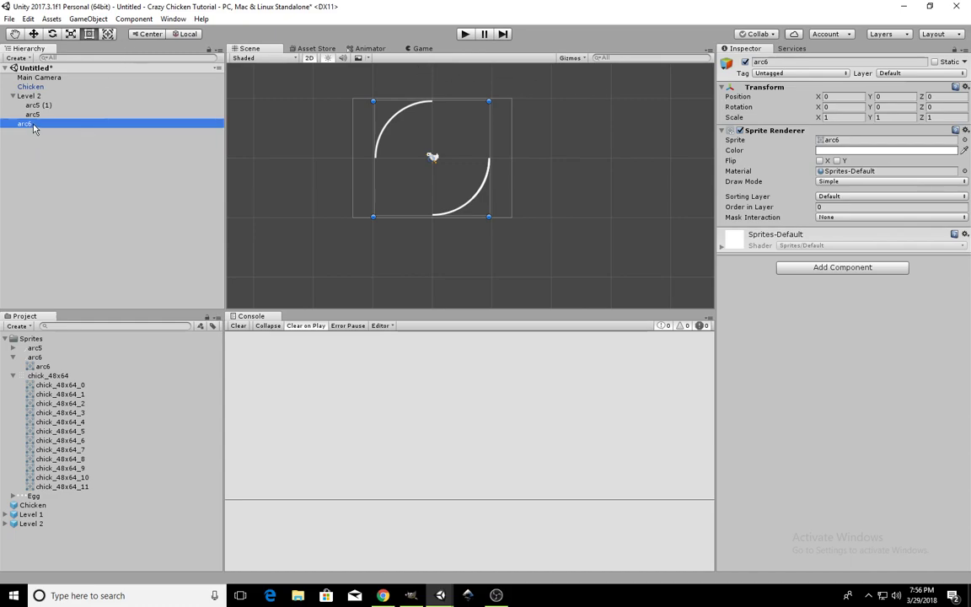
drag(34, 126, 34, 96)
click(937, 106)
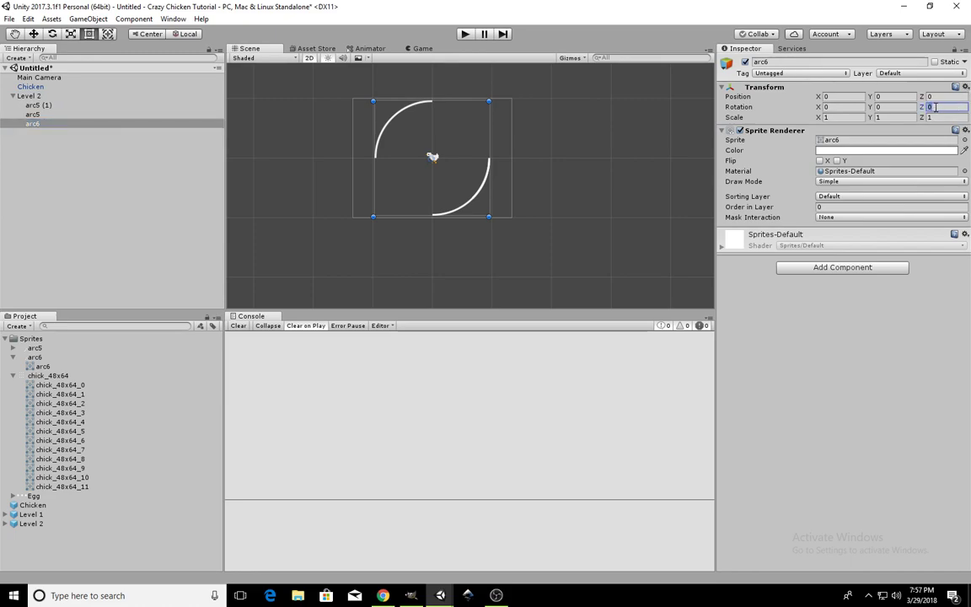
text(90)
Step: Rename the Level 2 object containing arc6 to Level 3 and save it as a new prefab
click(32, 94)
click(788, 62)
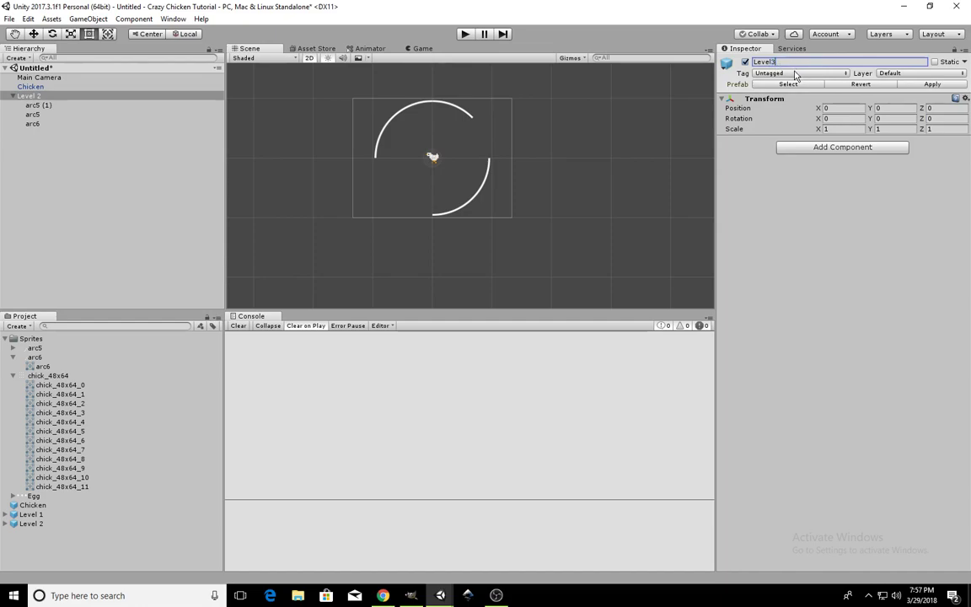
double_click(772, 62)
click(773, 62)
double_click(772, 63)
click(770, 64)
click(18, 98)
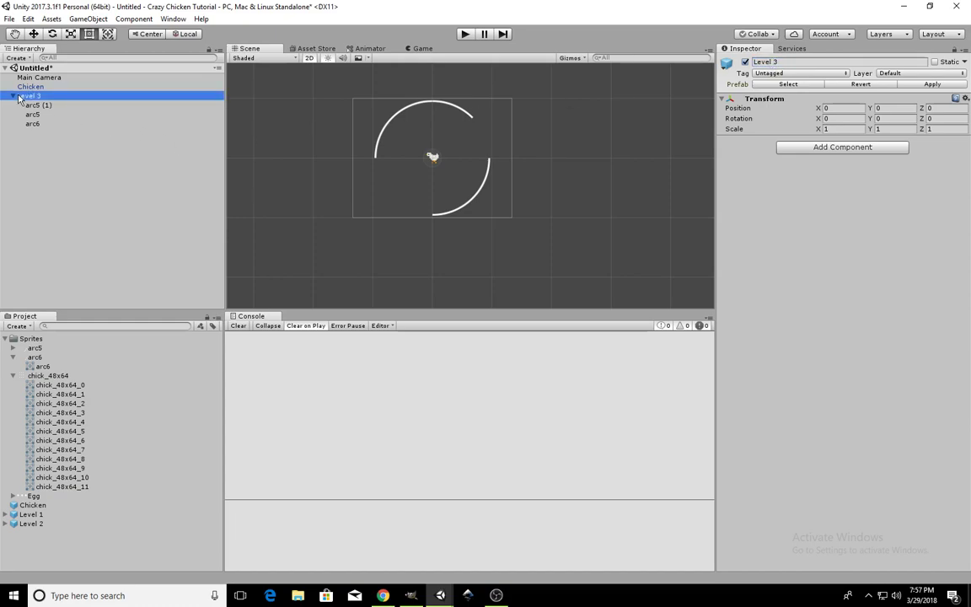
click(11, 95)
drag(37, 145, 71, 567)
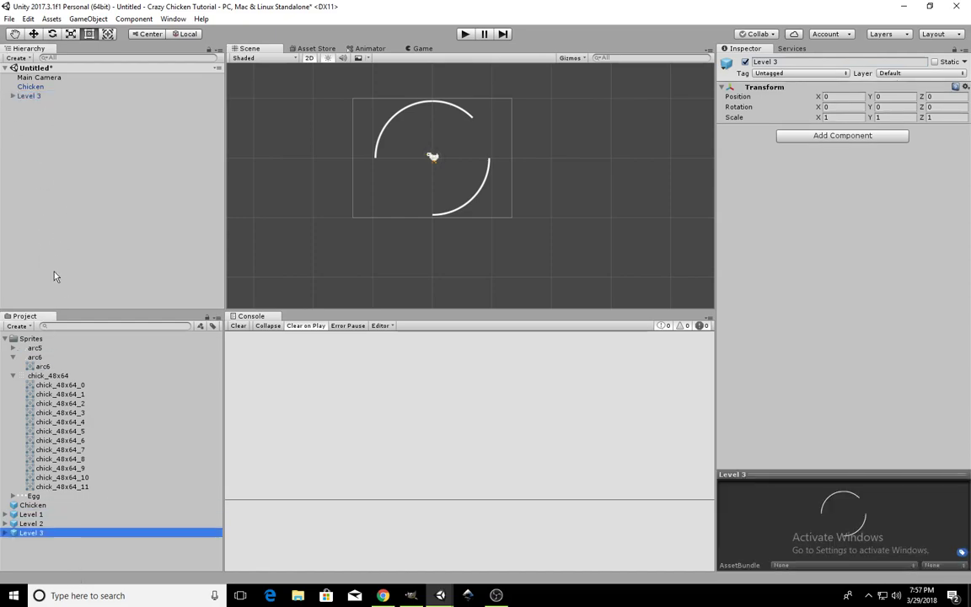
Step: Set the Egg texture's Sprite Mode to Multiple and its Filter Mode to Point (no filter), applying the import settings
click(5, 338)
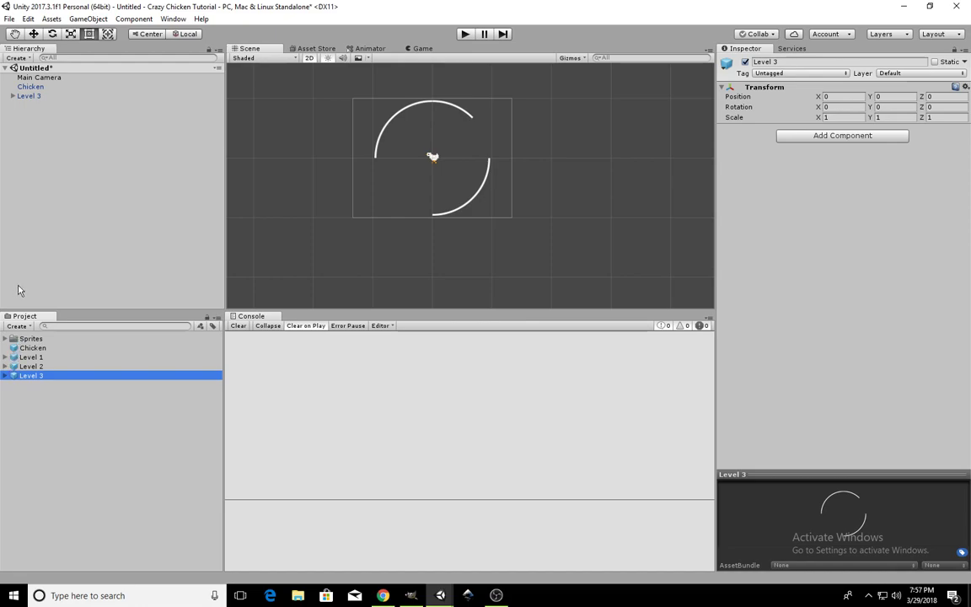
click(6, 338)
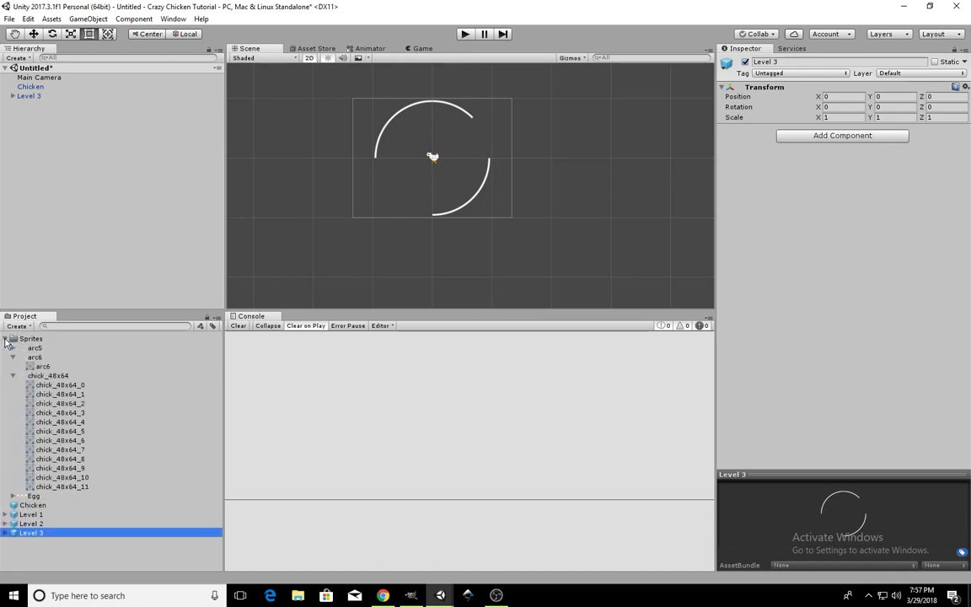
drag(38, 449, 39, 497)
click(48, 496)
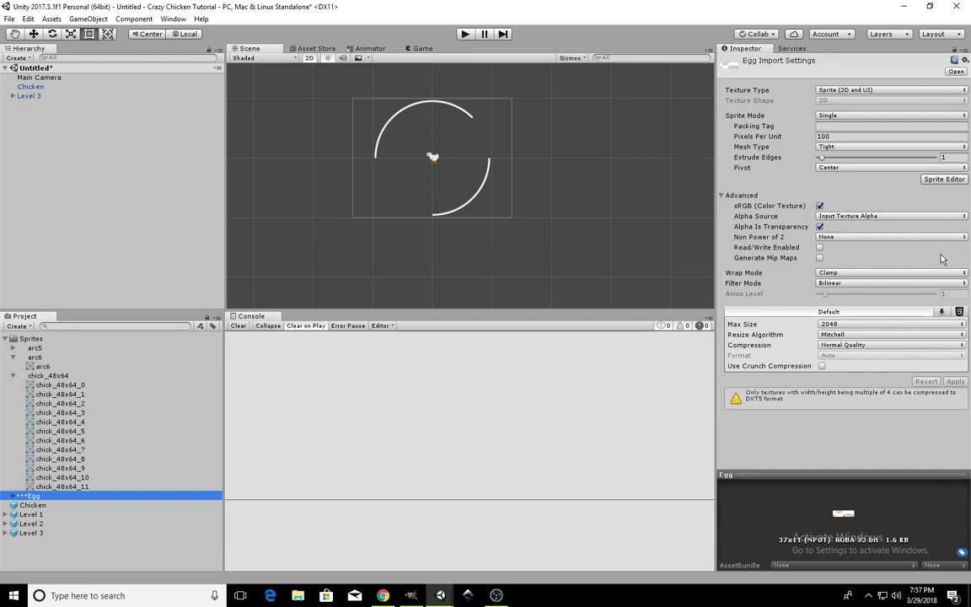
click(853, 116)
click(858, 142)
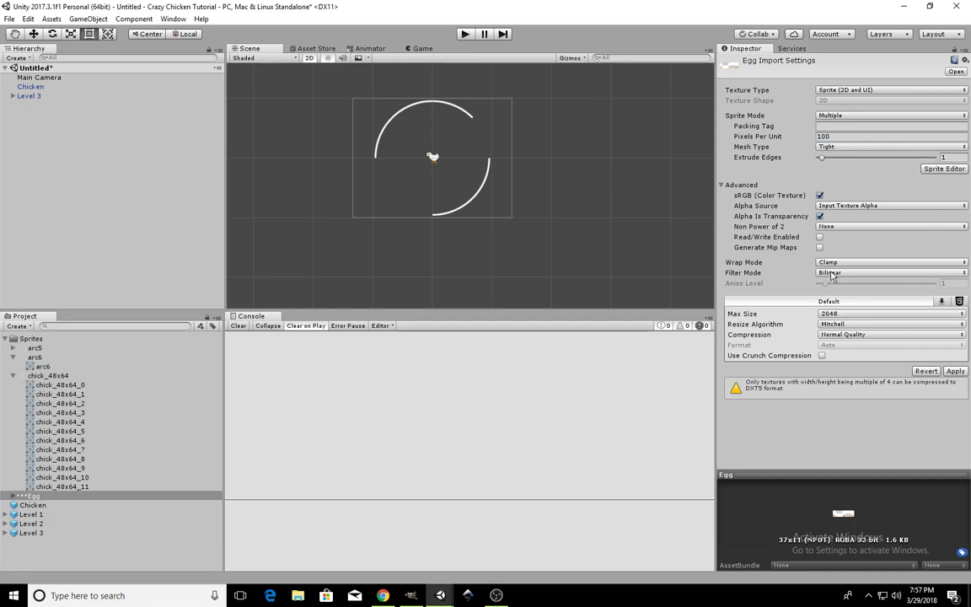
click(854, 274)
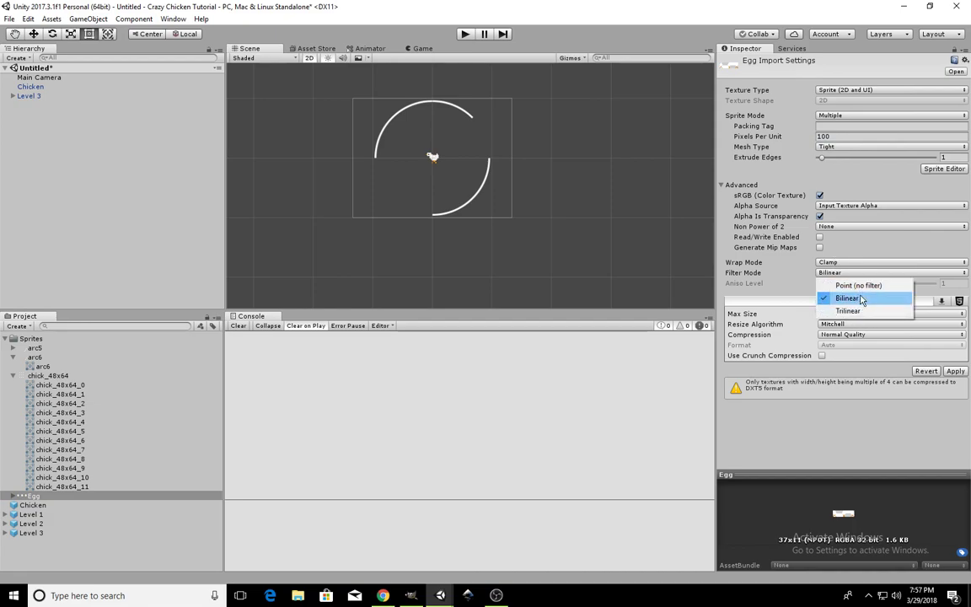
click(868, 298)
click(869, 274)
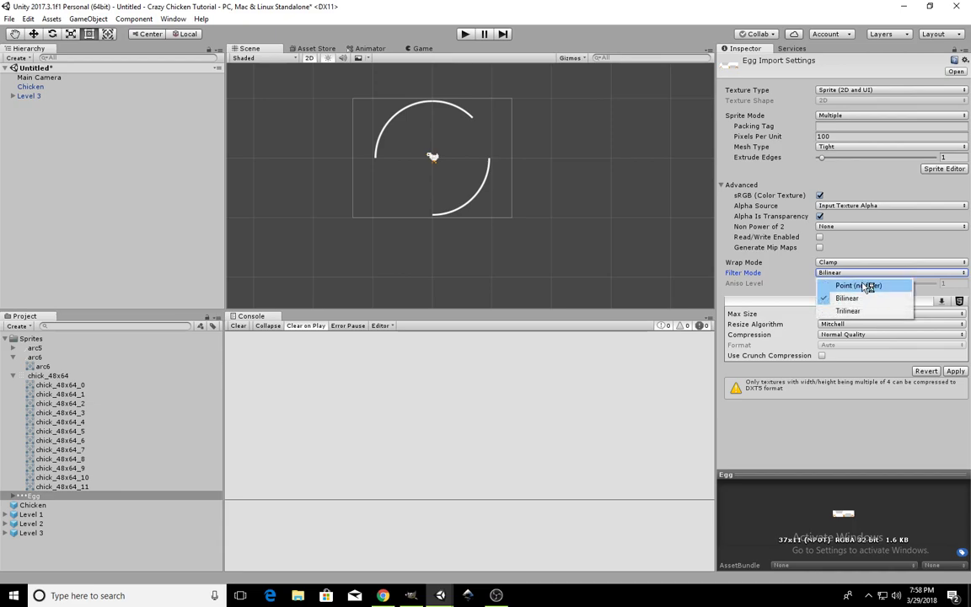
click(869, 284)
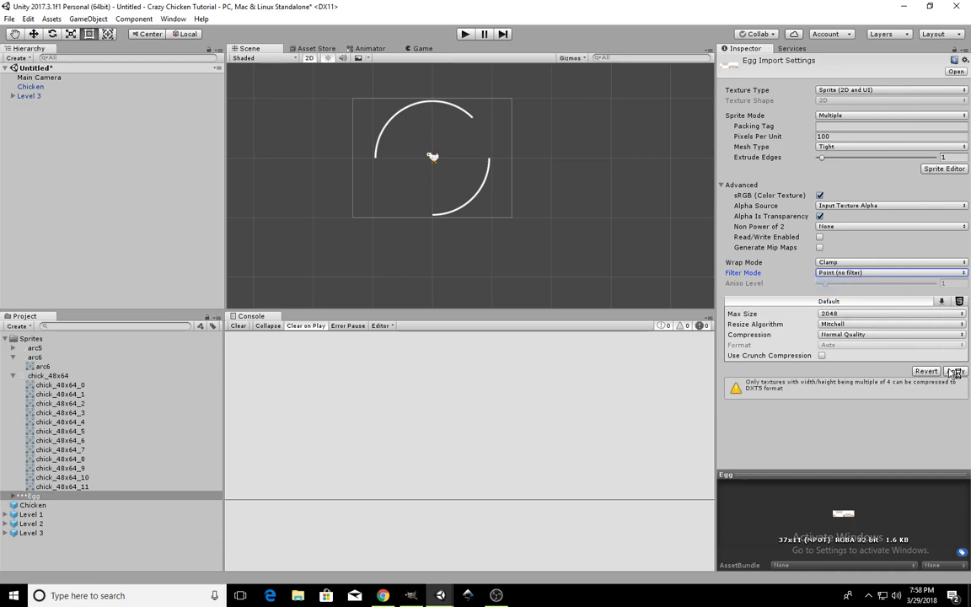
Step: Slice the Egg texture with the Automatic type and Center pivot in the Sprite Editor, and apply the slices
click(944, 168)
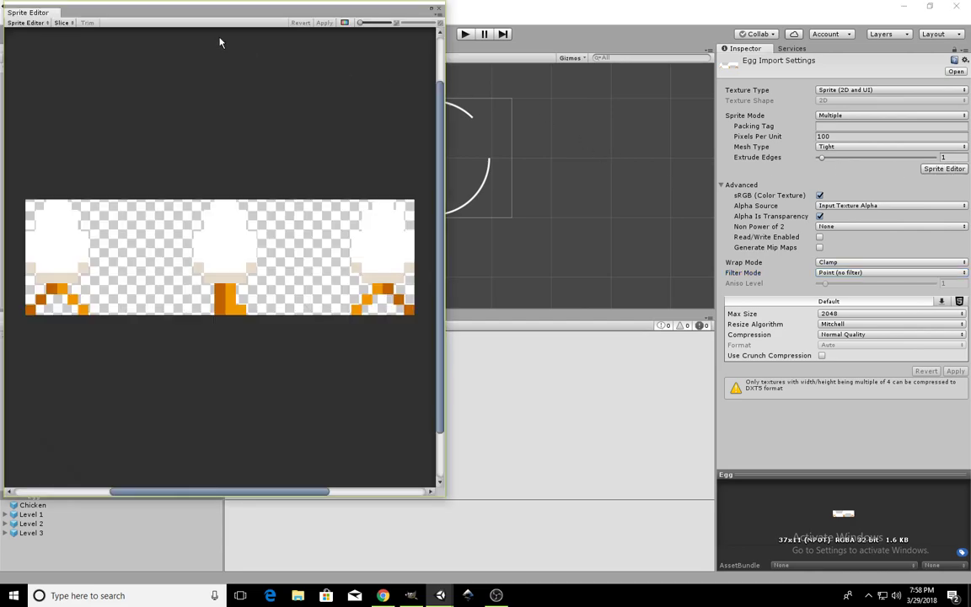
click(63, 24)
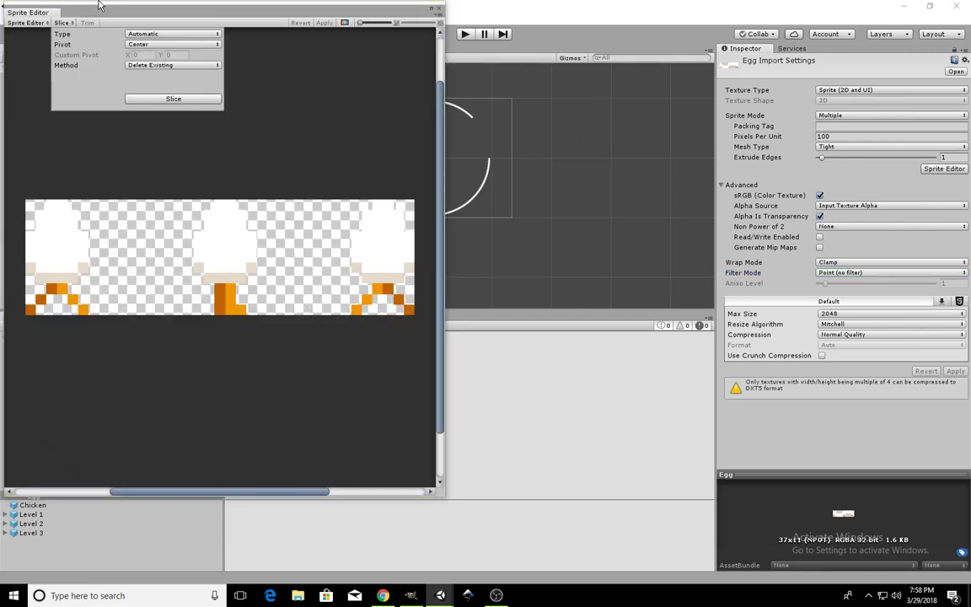
click(155, 35)
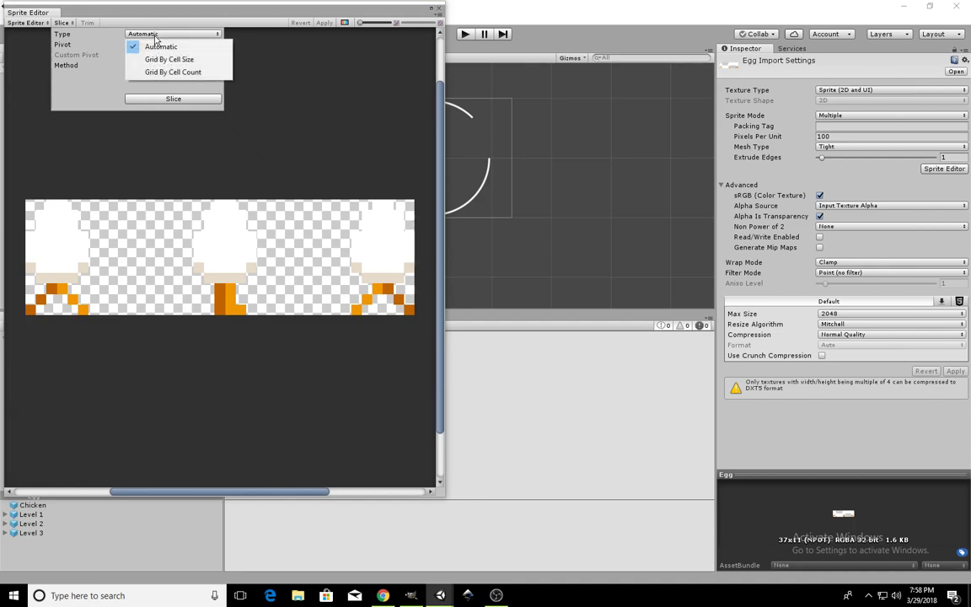
click(161, 96)
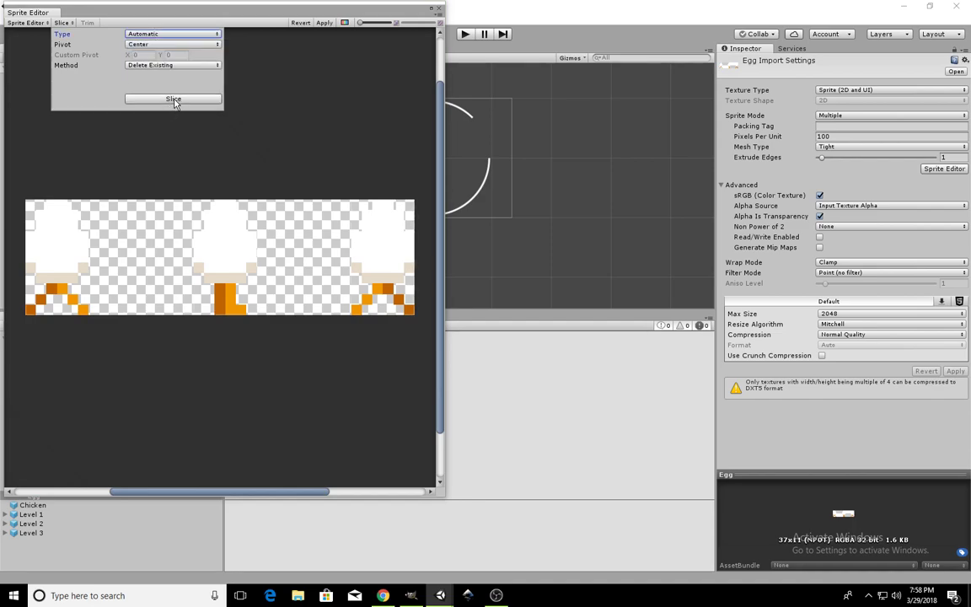
click(324, 24)
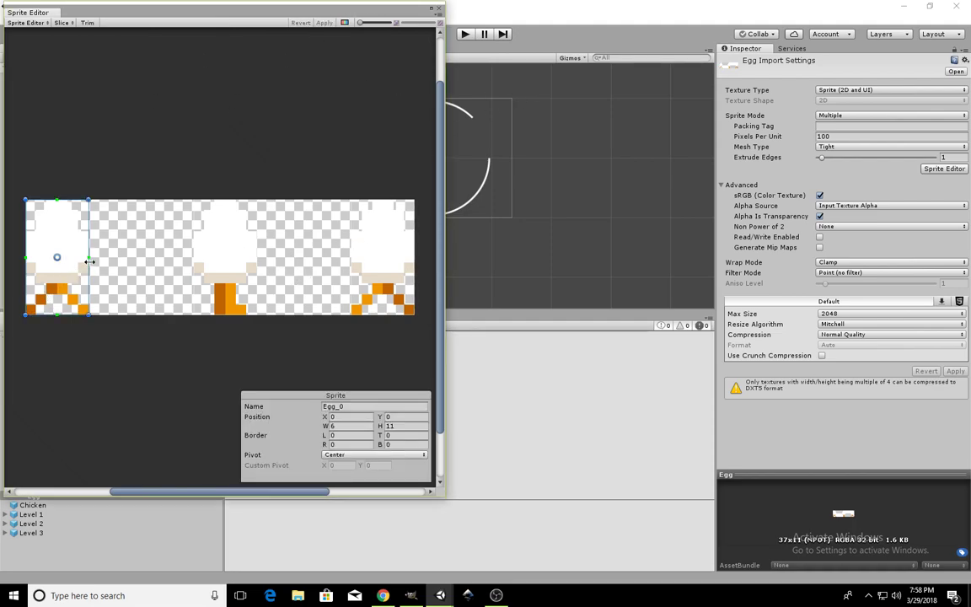
mouse_move(89, 261)
mouse_down()
mouse_move(131, 257)
mouse_move(91, 262)
mouse_up()
click(438, 8)
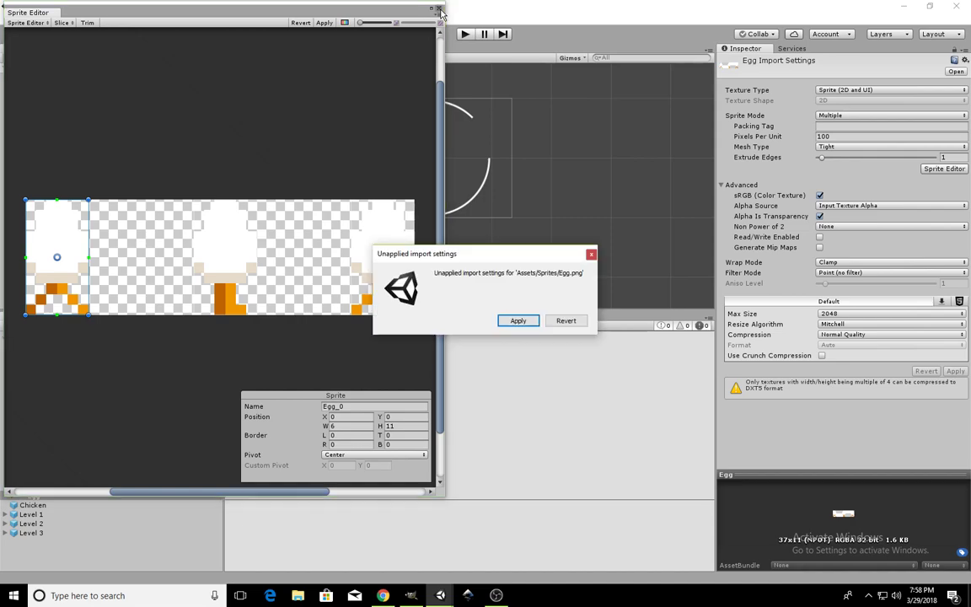
click(515, 321)
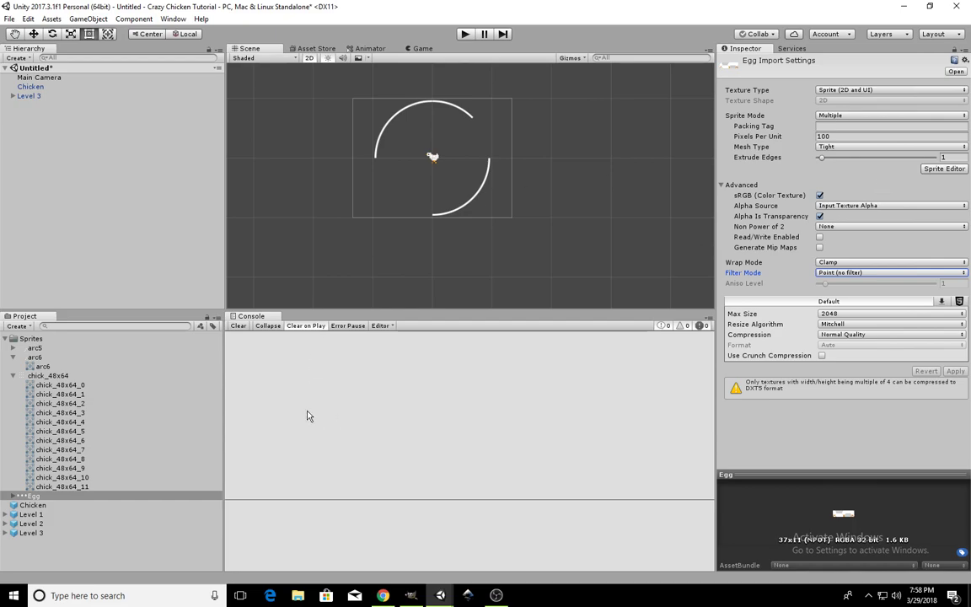
Step: Place the sliced Egg_1 sprite in the scene just below the chicken
click(10, 499)
click(12, 498)
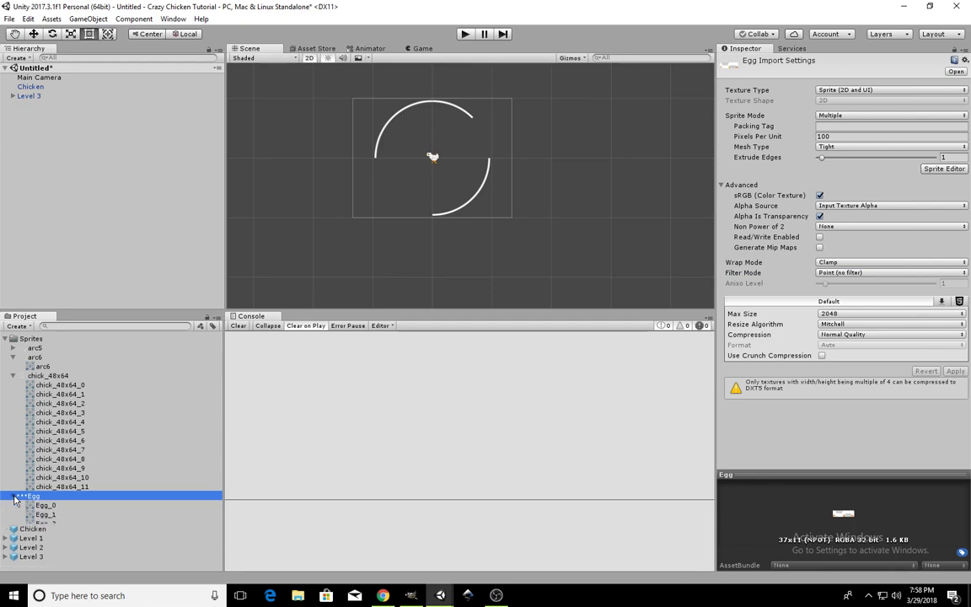
click(42, 514)
drag(39, 516, 436, 177)
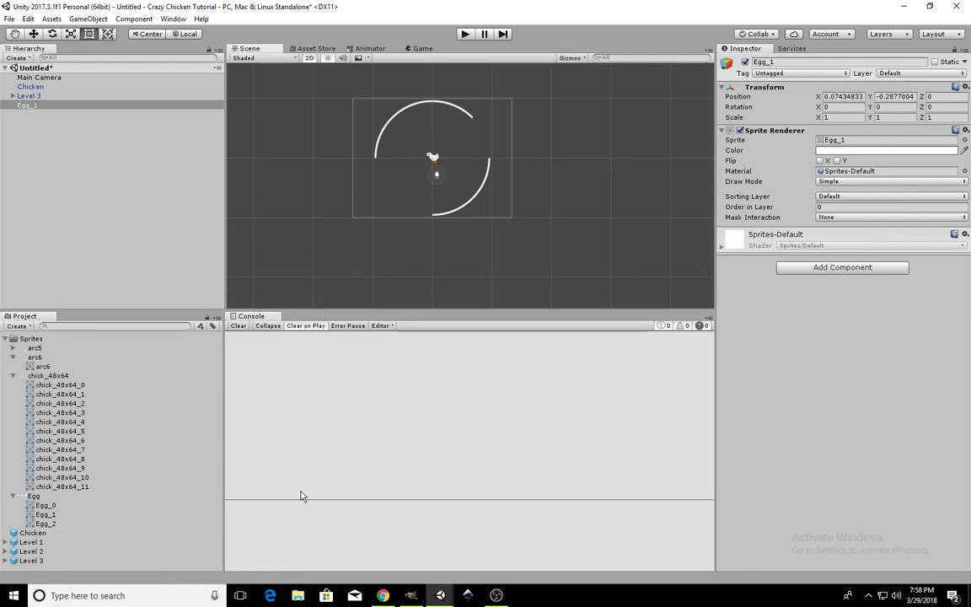
Step: Create an animation clip named Running Egg for the Egg_1 object in the Assets folder
click(177, 20)
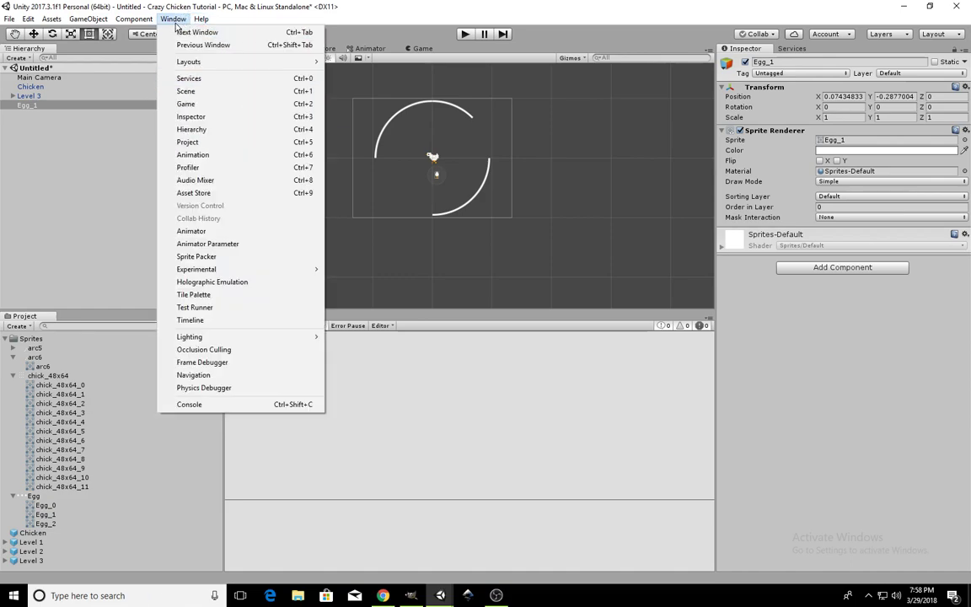
click(192, 155)
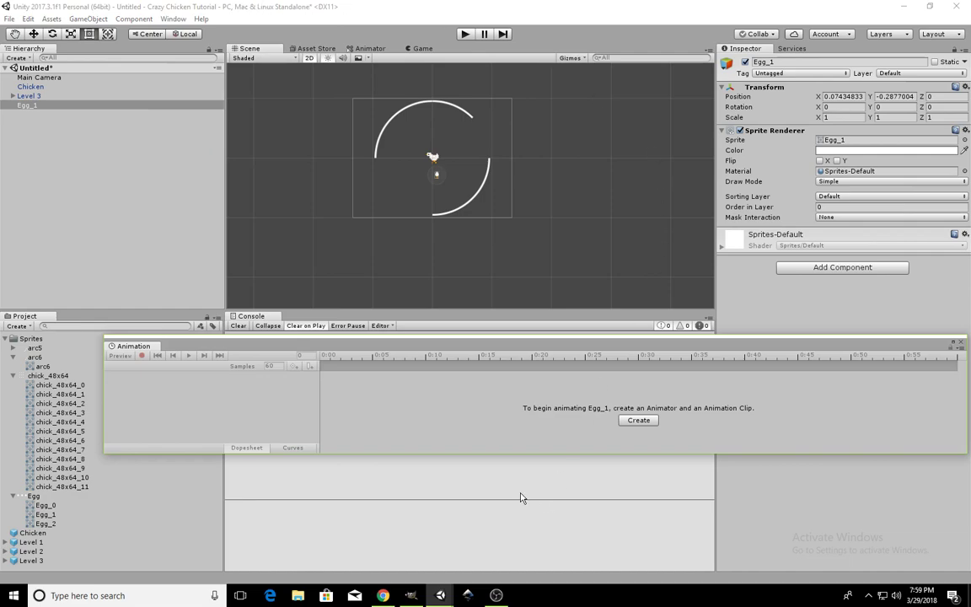
click(646, 421)
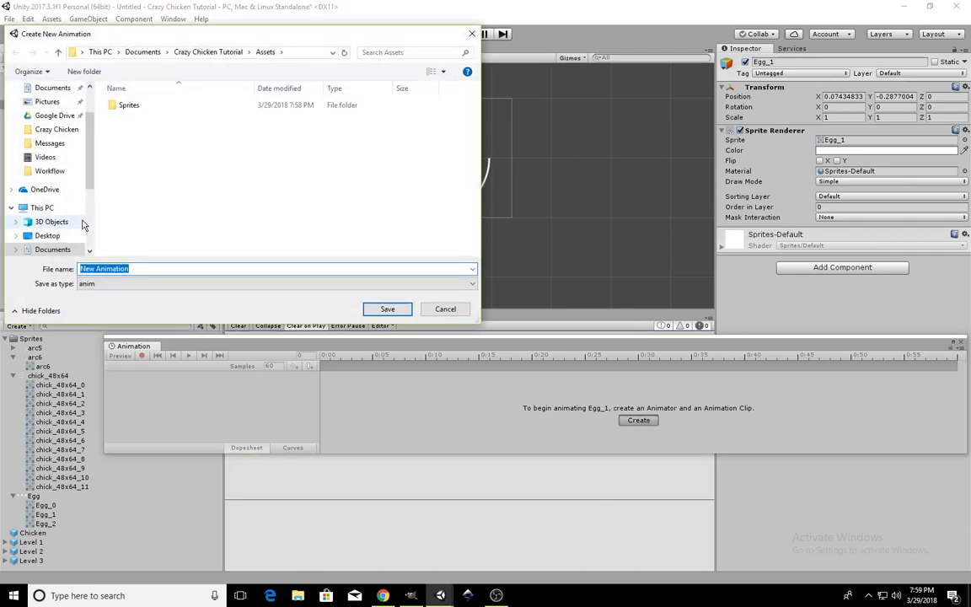
text(RUn)
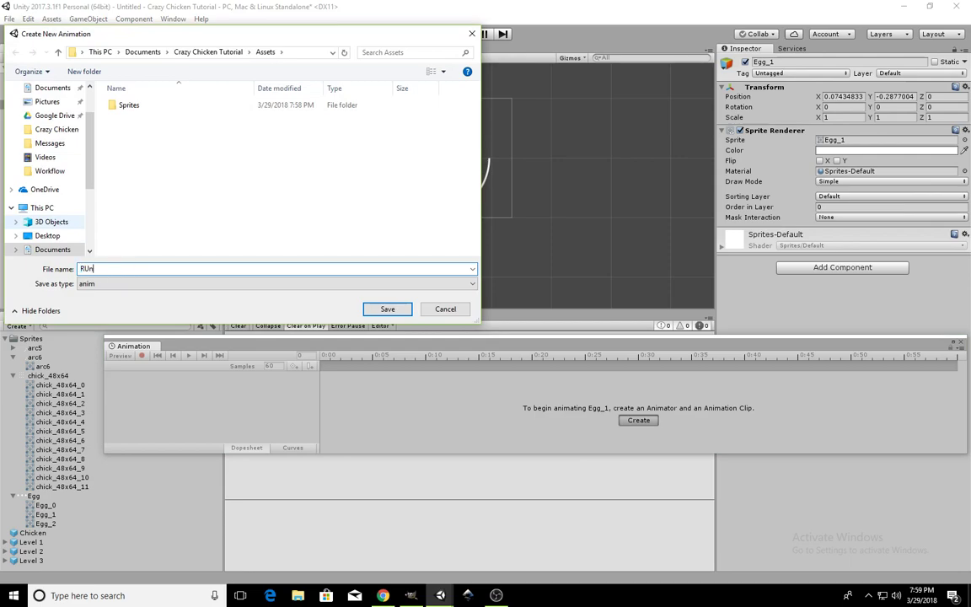
text(n)
key(BackSpace)
key(BackSpace)
key(BackSpace)
text(unning Egg)
key(Return)
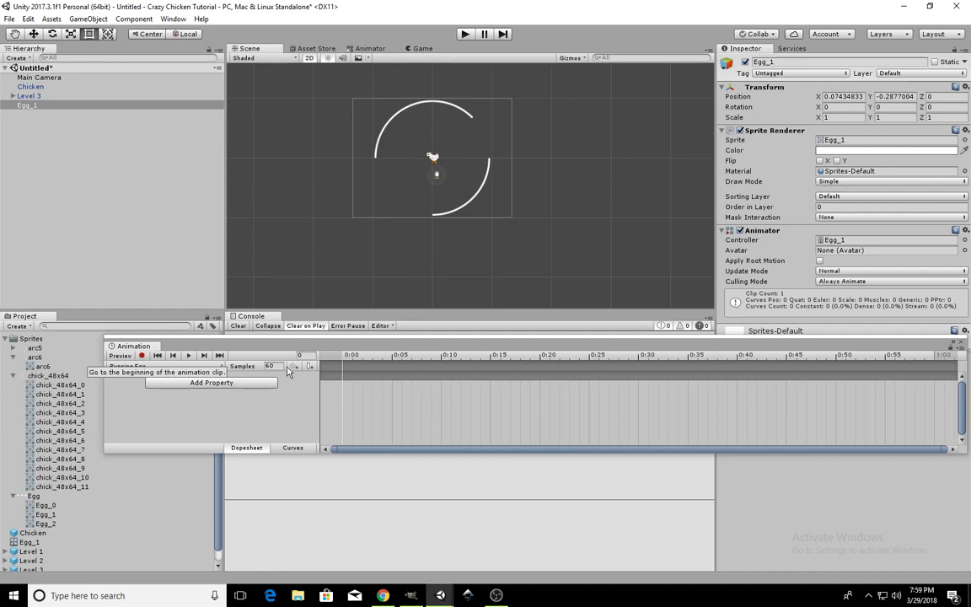
Step: Start keyframe recording and key the Egg_1 object's scale at 0:00 with a Z scale of 1
click(142, 356)
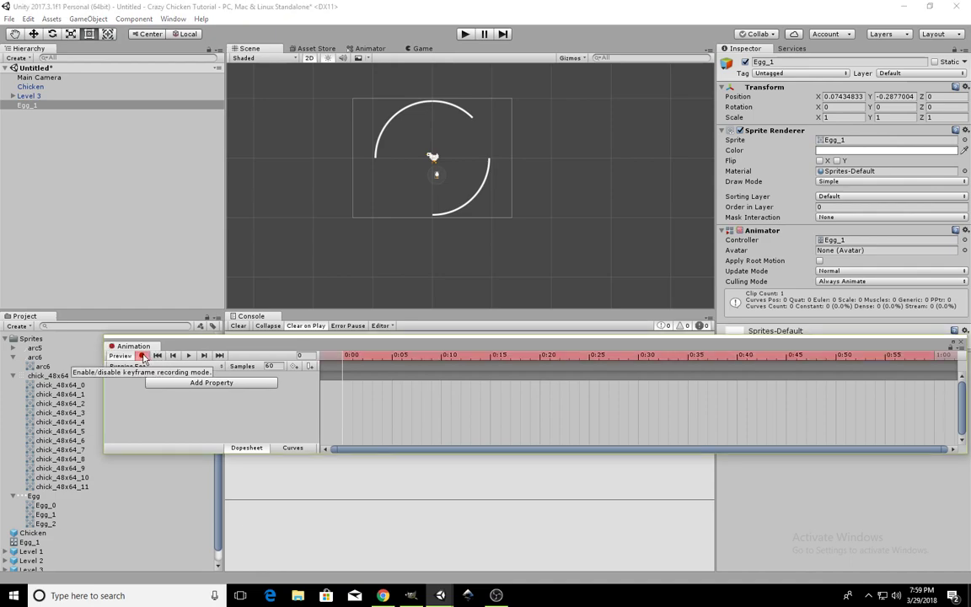
click(25, 105)
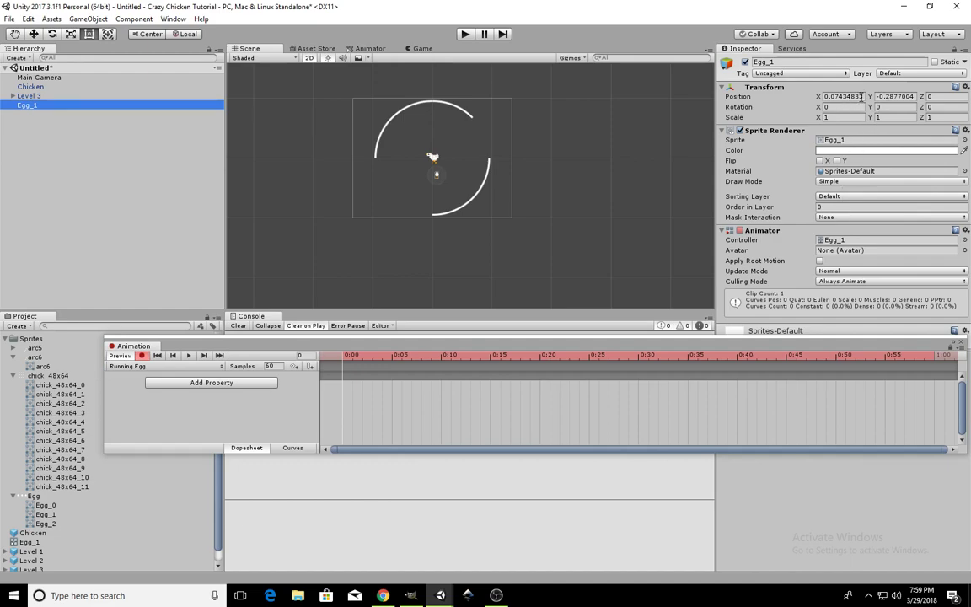
drag(923, 117, 934, 120)
click(937, 117)
text(1)
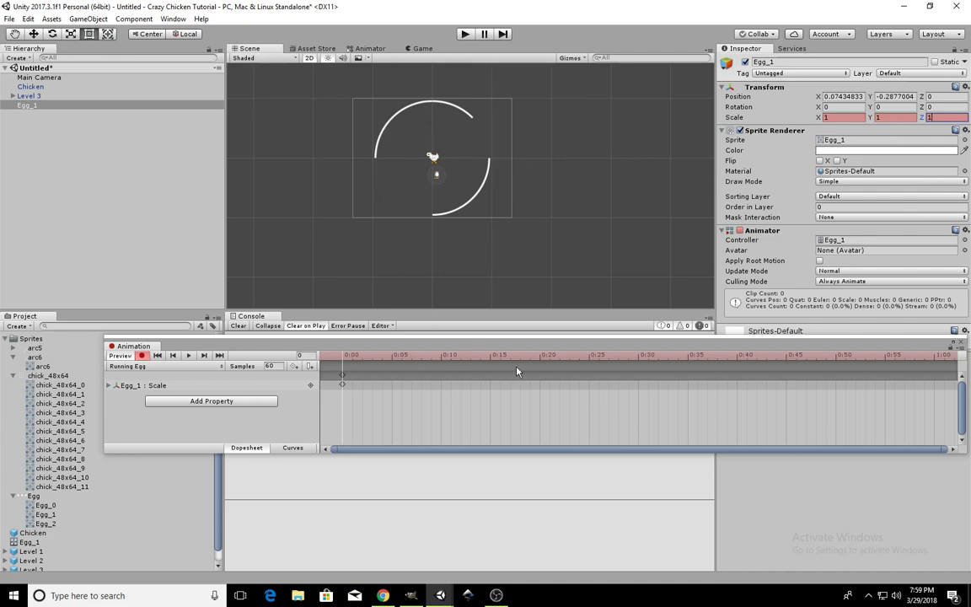
Step: Add sprite keyframes to the Running Egg clip with Egg_1 at 0:00 and Egg_0 at 0:01
click(352, 364)
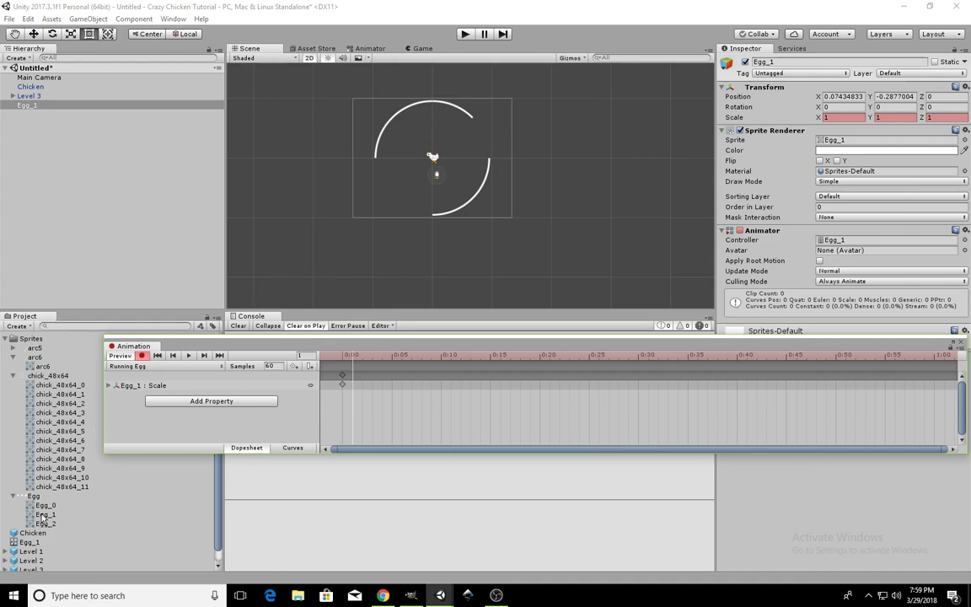
drag(44, 515, 353, 377)
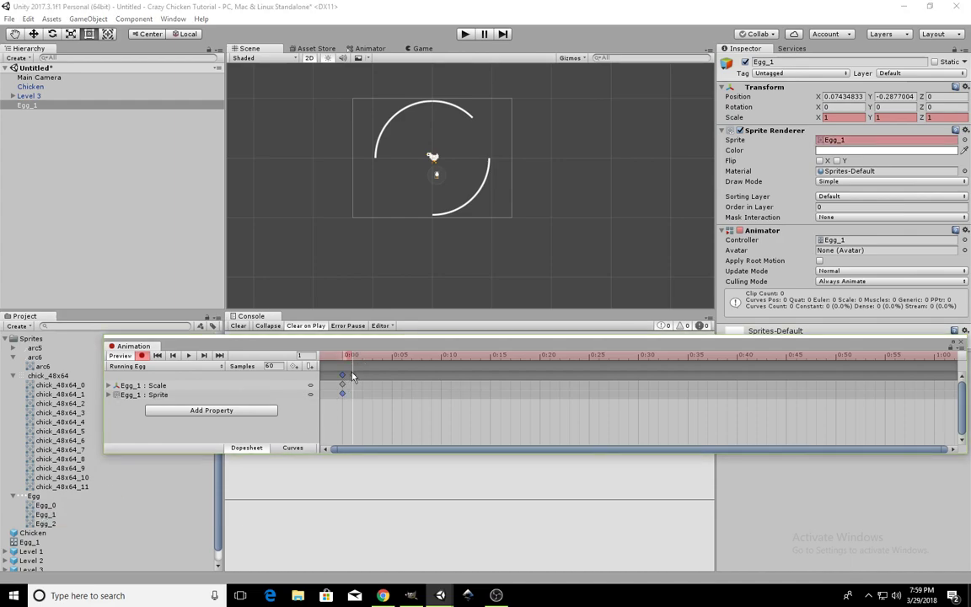
scroll(361, 402, up, 1)
scroll(482, 404, up, 3)
scroll(482, 404, up, 1)
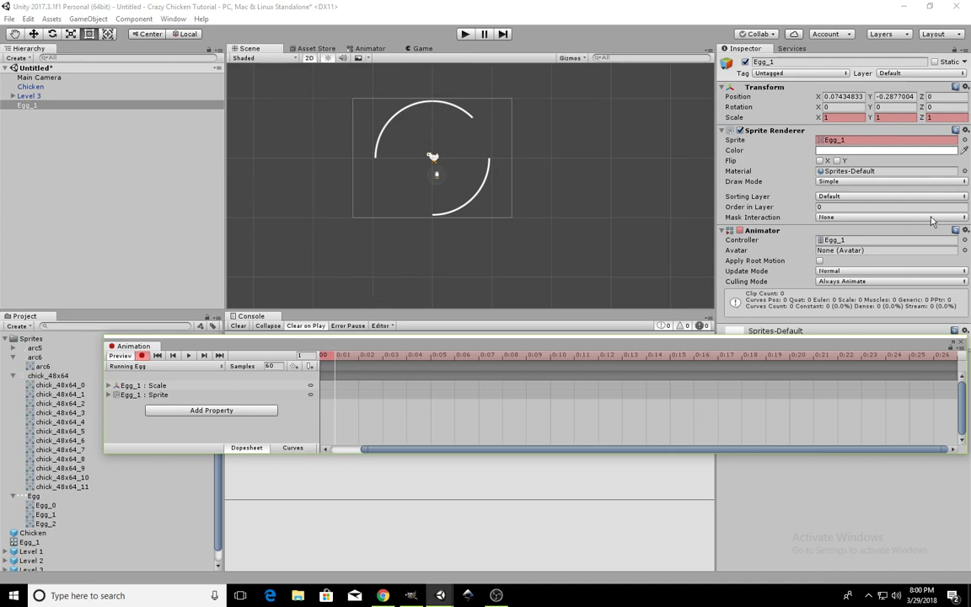
drag(46, 514, 855, 143)
scroll(385, 185, up, 5)
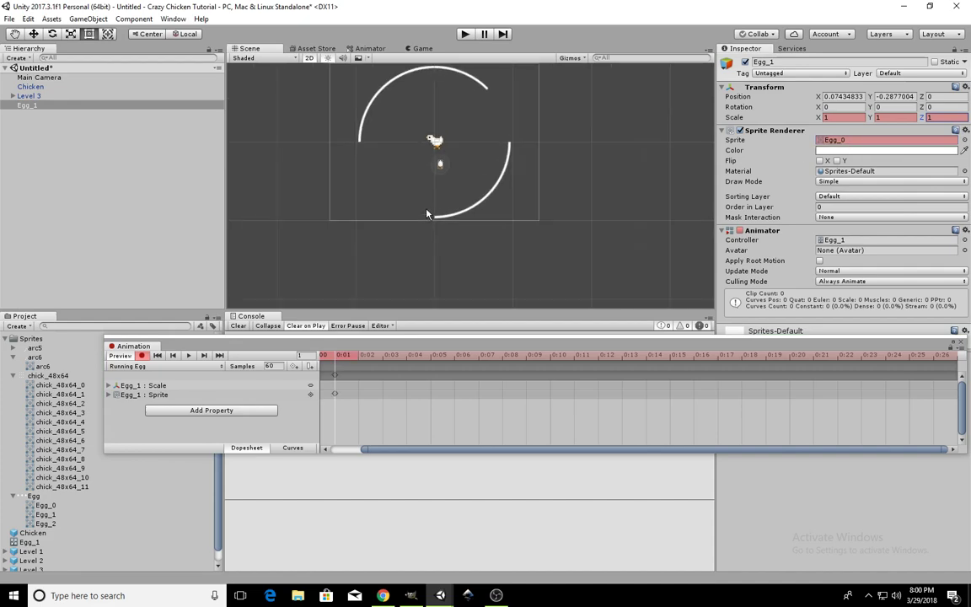
scroll(429, 211, up, 3)
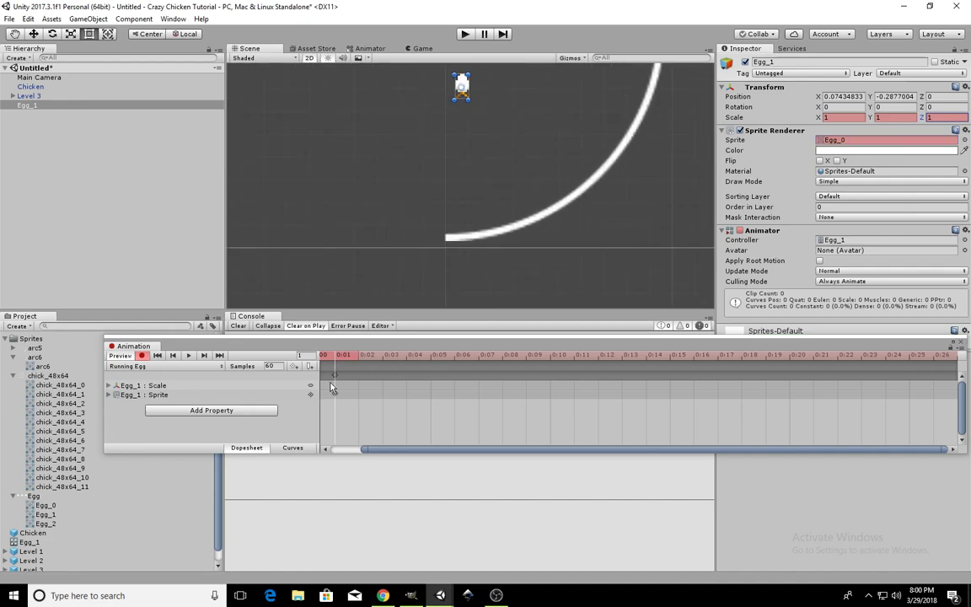
Step: Add Egg sprite keyframes at 0:02 and 0:03 in the Running Egg clip, using Egg_2 at 0:03
drag(421, 448, 341, 446)
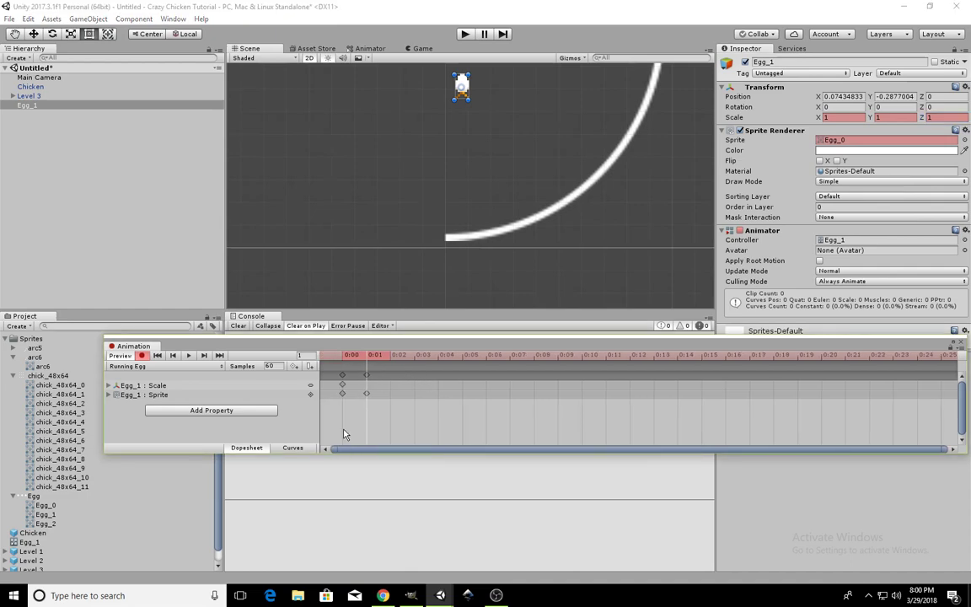
click(342, 375)
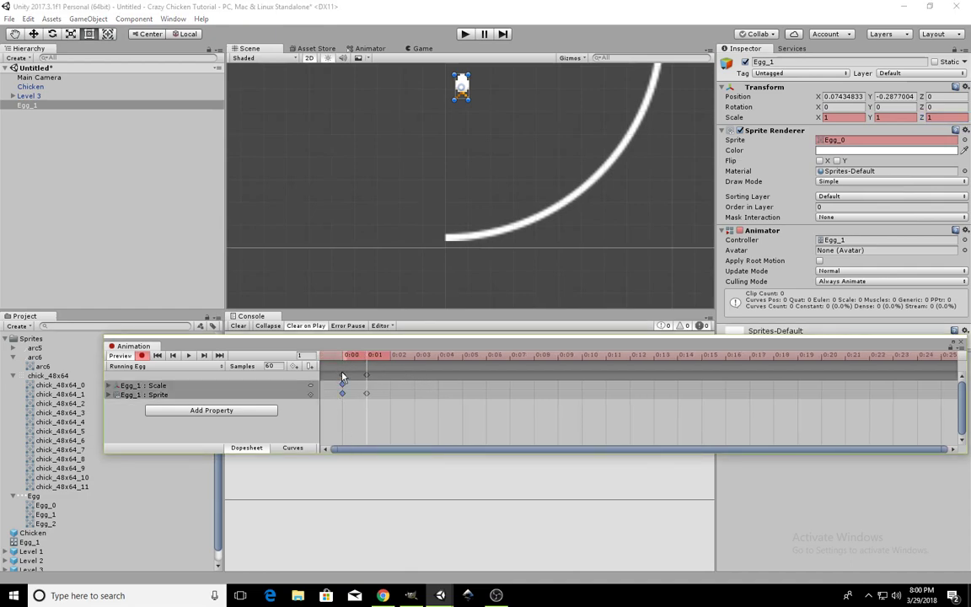
click(343, 355)
click(366, 359)
mouse_move(52, 510)
mouse_down()
mouse_move(180, 437)
mouse_move(399, 379)
mouse_up()
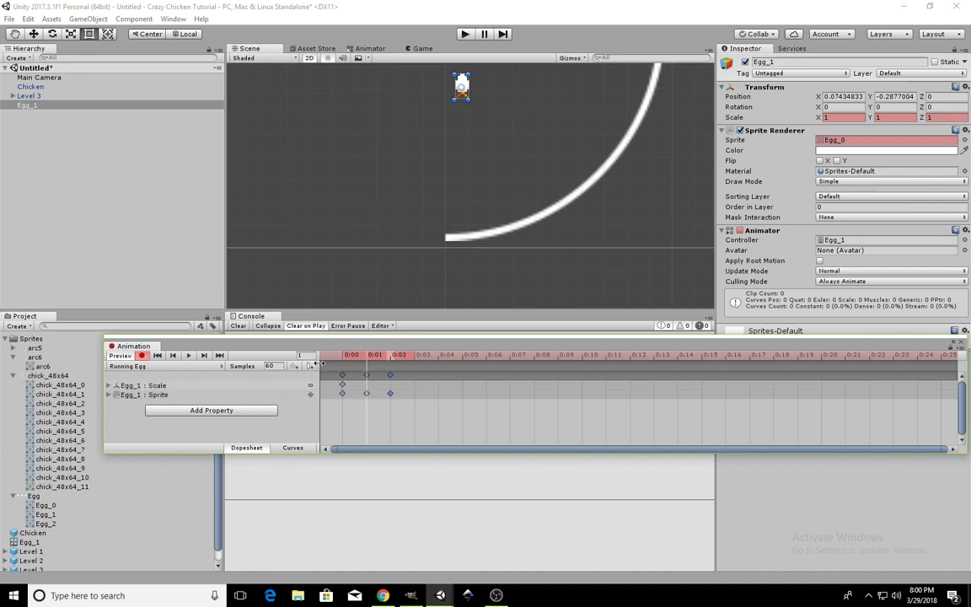
click(391, 355)
drag(40, 524, 422, 381)
click(417, 355)
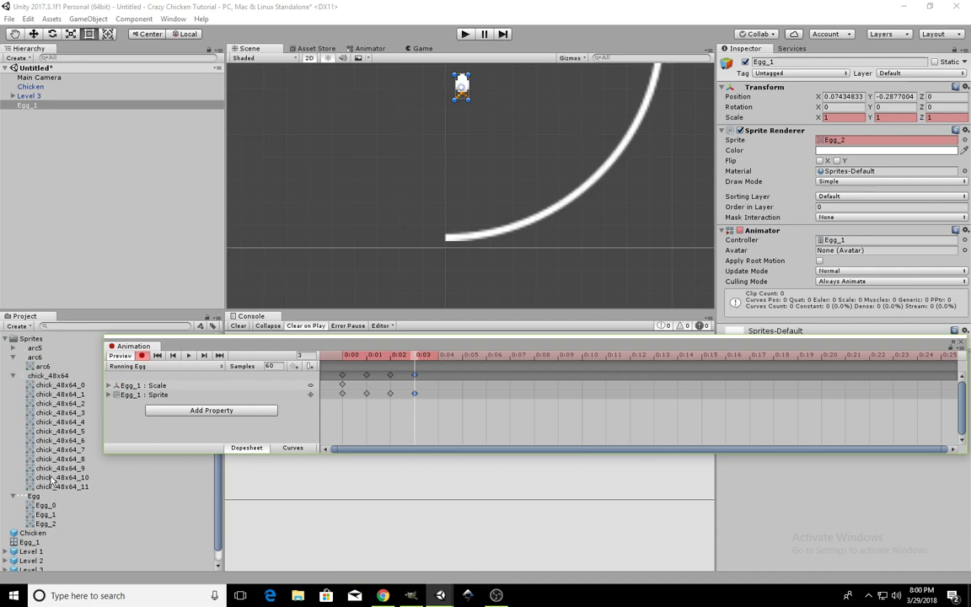
Step: Add a sprite keyframe at 0:04 in the Running Egg clip and set its sprite to Egg_1
drag(47, 506, 443, 375)
drag(443, 381, 435, 383)
click(440, 363)
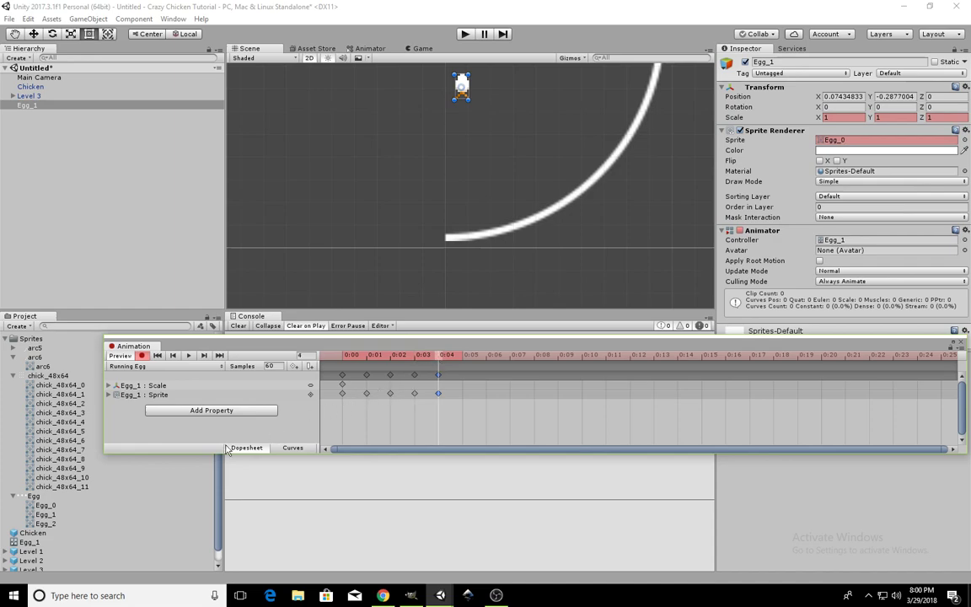
drag(84, 514, 847, 143)
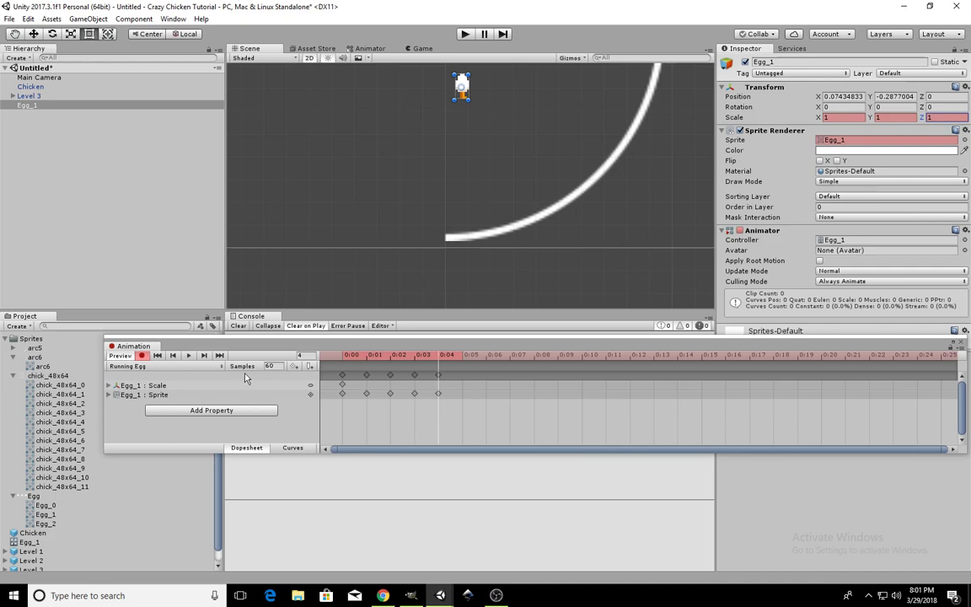
Step: Stretch all Running Egg keyframes evenly along the timeline so the last one falls at 0:24
click(189, 357)
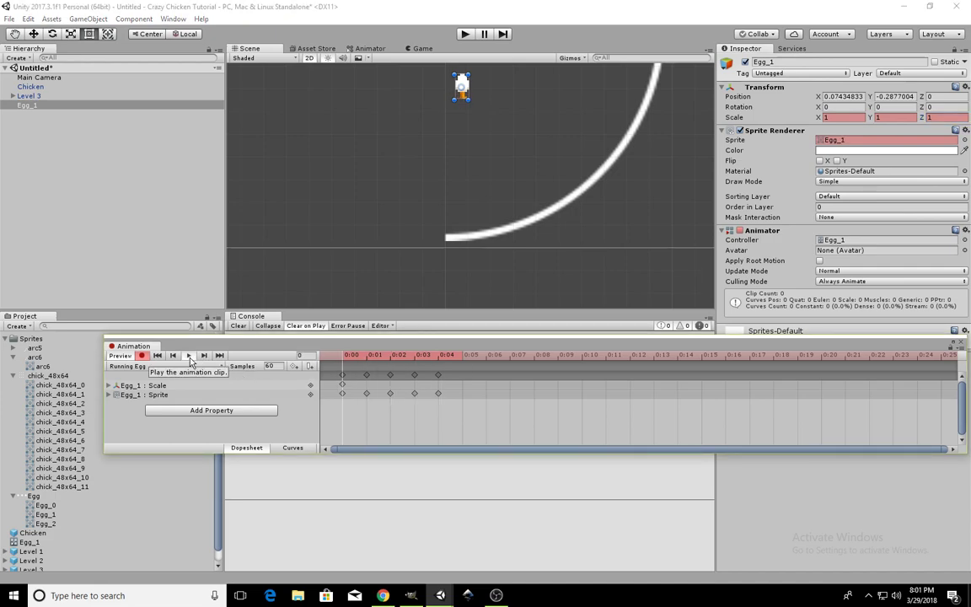
click(349, 356)
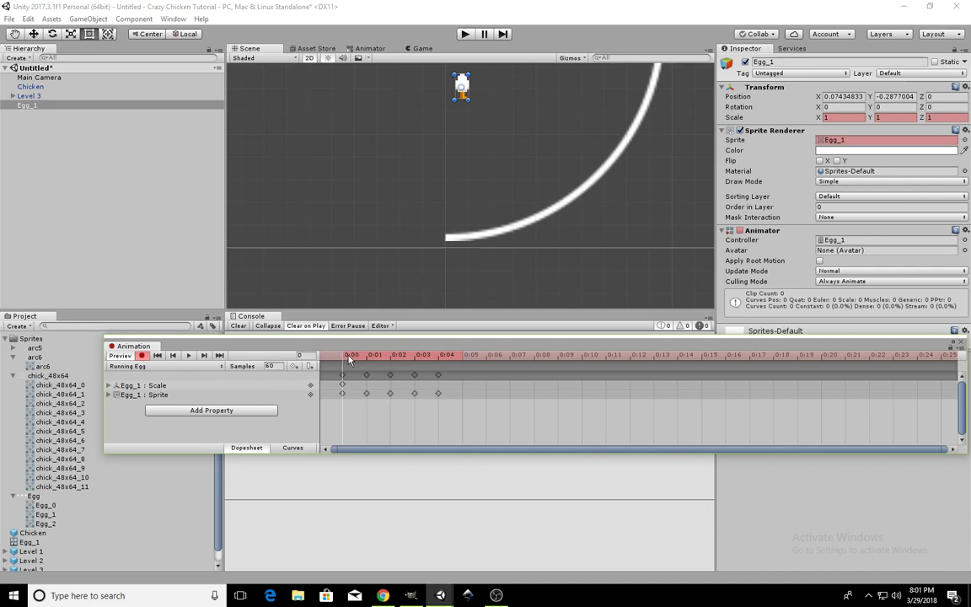
click(438, 359)
click(438, 375)
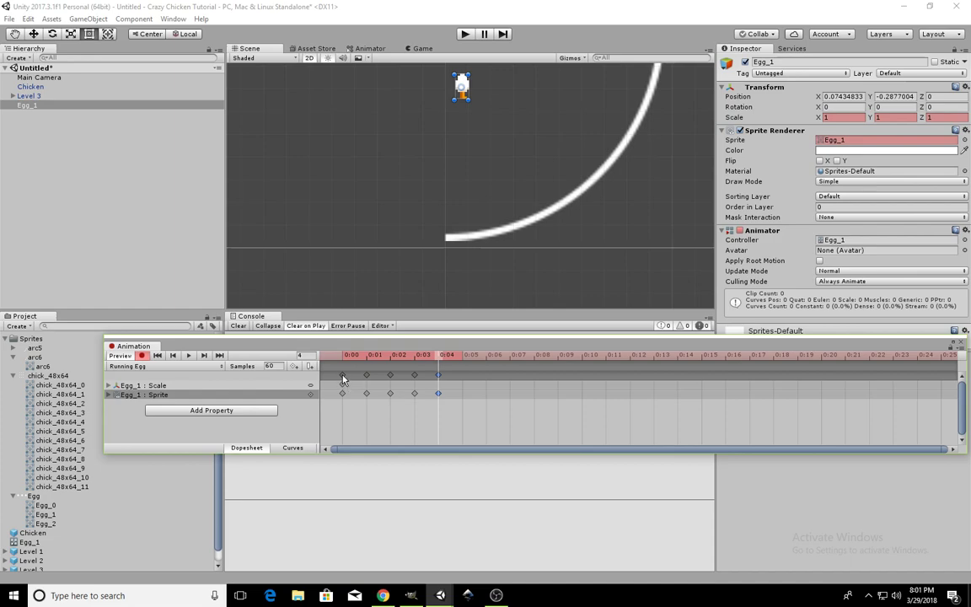
drag(338, 379, 923, 391)
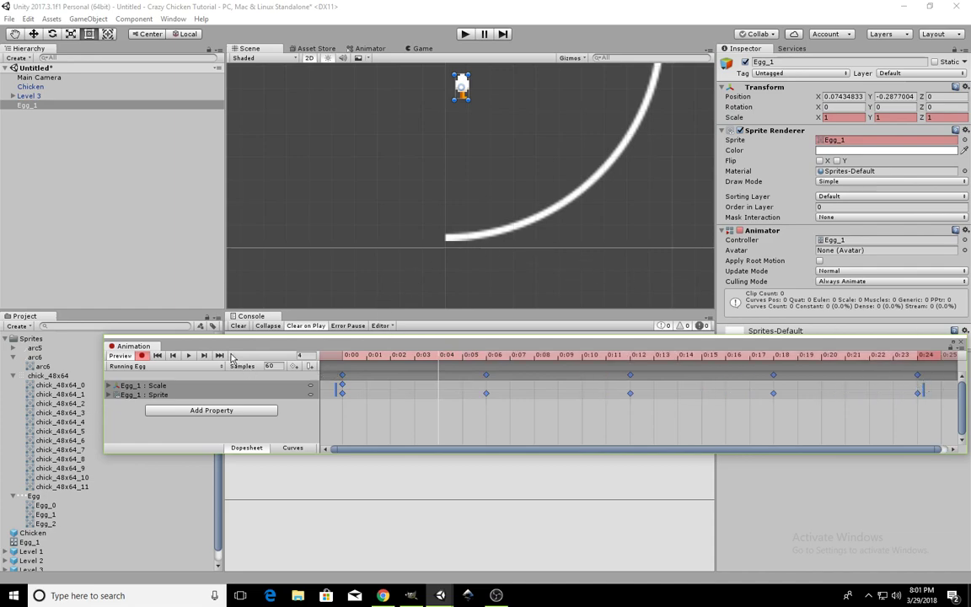
Step: Preview the Running Egg clip's playback and close the Animation window
click(189, 357)
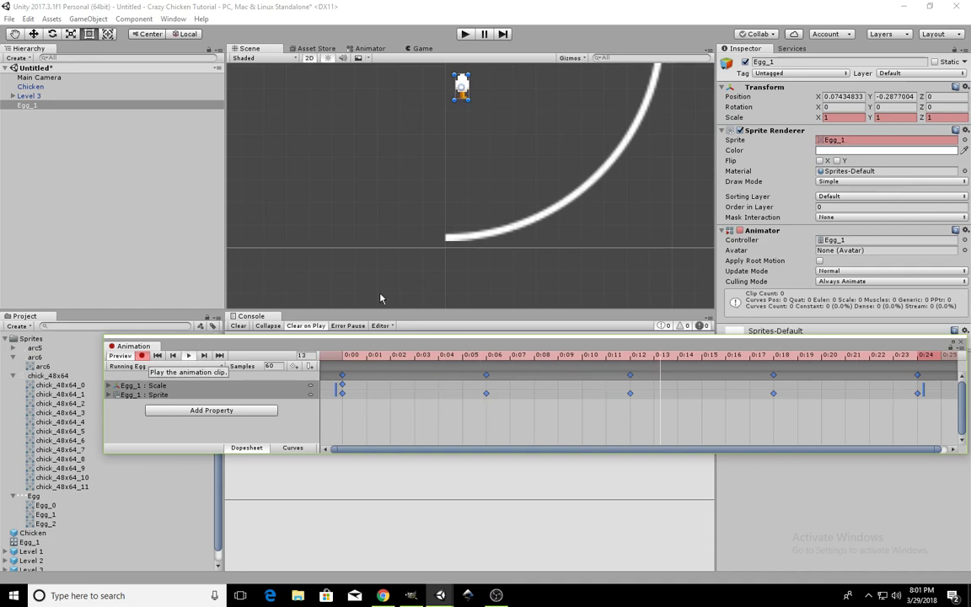
click(189, 357)
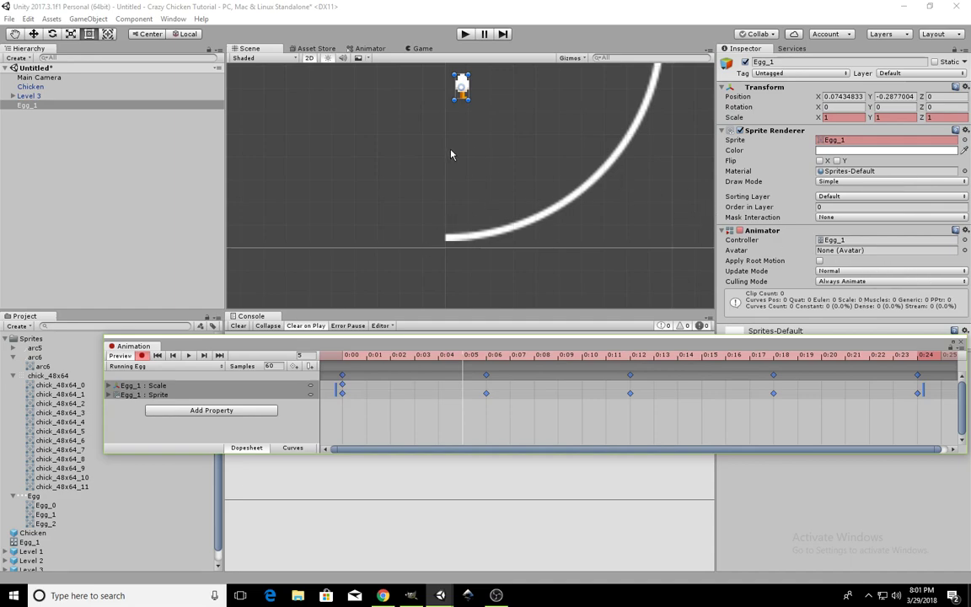
click(962, 344)
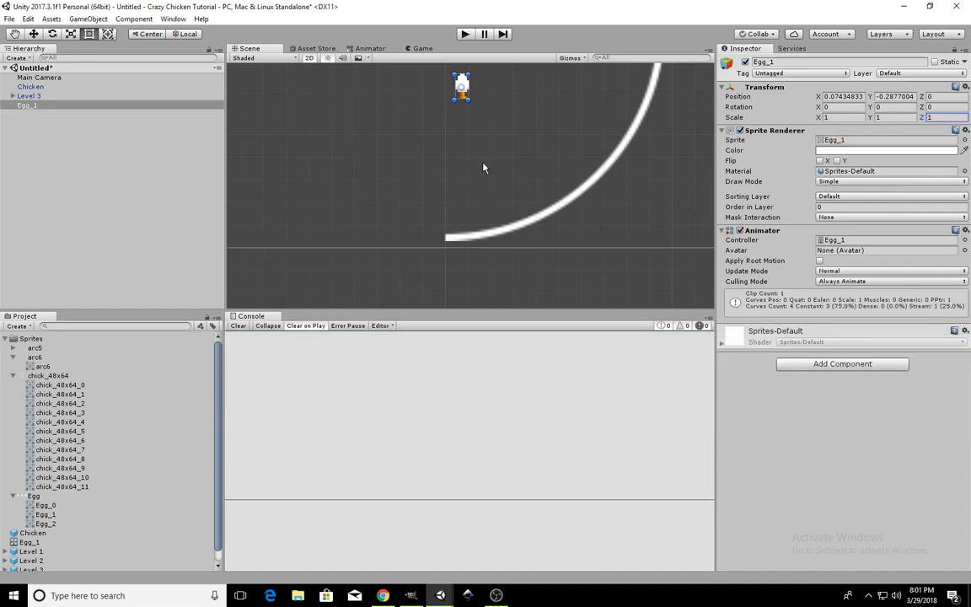
Step: Open the Egg_1 controller's state graph and reposition the Running Egg state to the right of Entry
click(372, 48)
middle_drag(557, 187, 580, 316)
drag(541, 209, 627, 247)
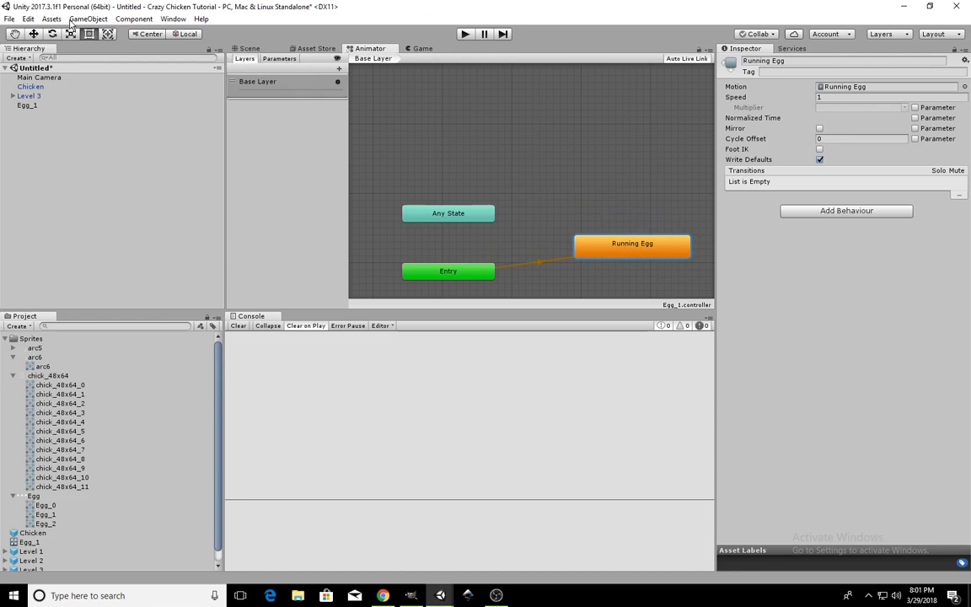
Step: Enable Loop Pose on the Running Egg animation clip in the project assets
scroll(130, 463, down, 1)
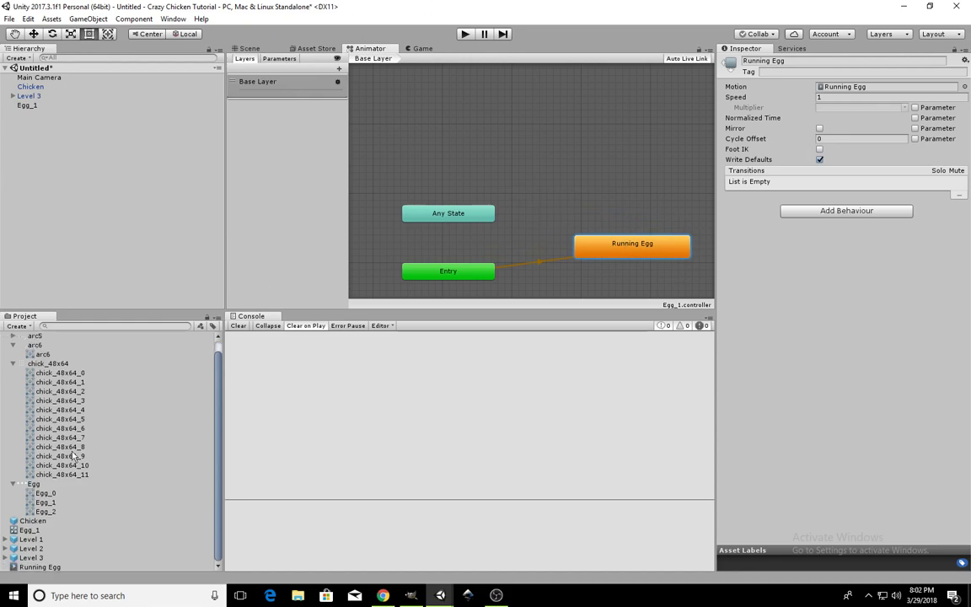
click(46, 567)
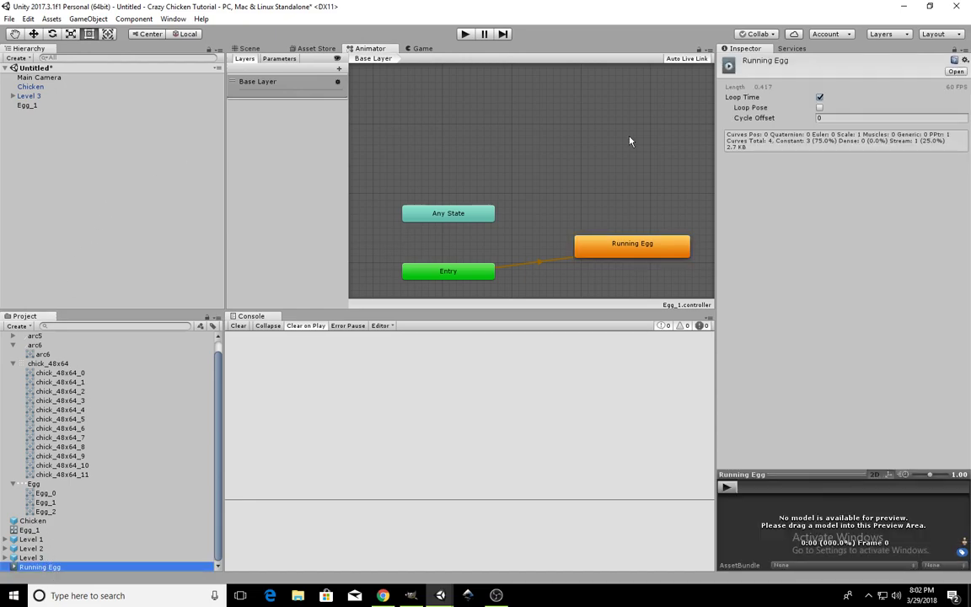
click(819, 108)
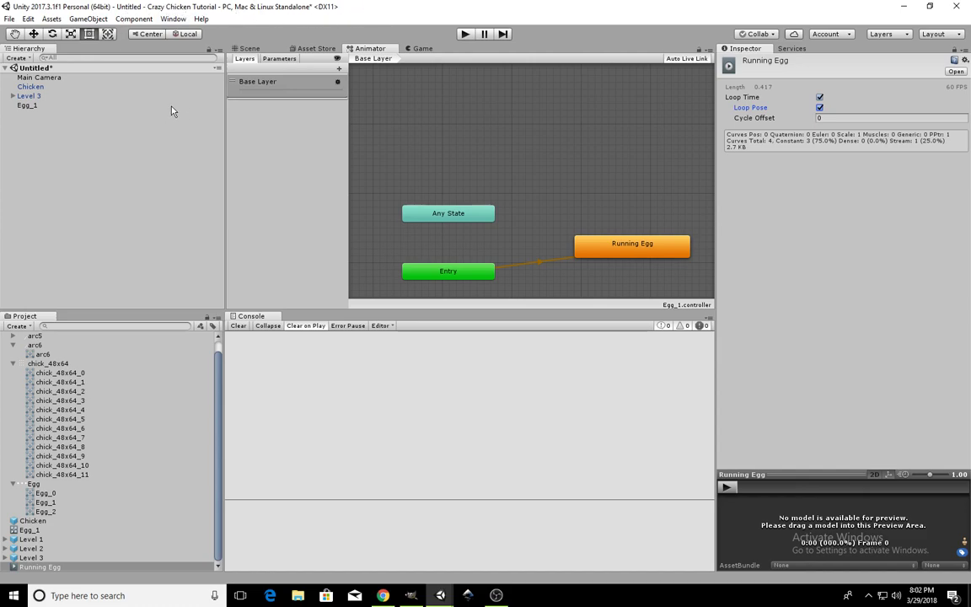
Step: Collapse the Sprites folder, make a prefab from the scene's Egg_1 object in the project assets and show the Game view
click(25, 105)
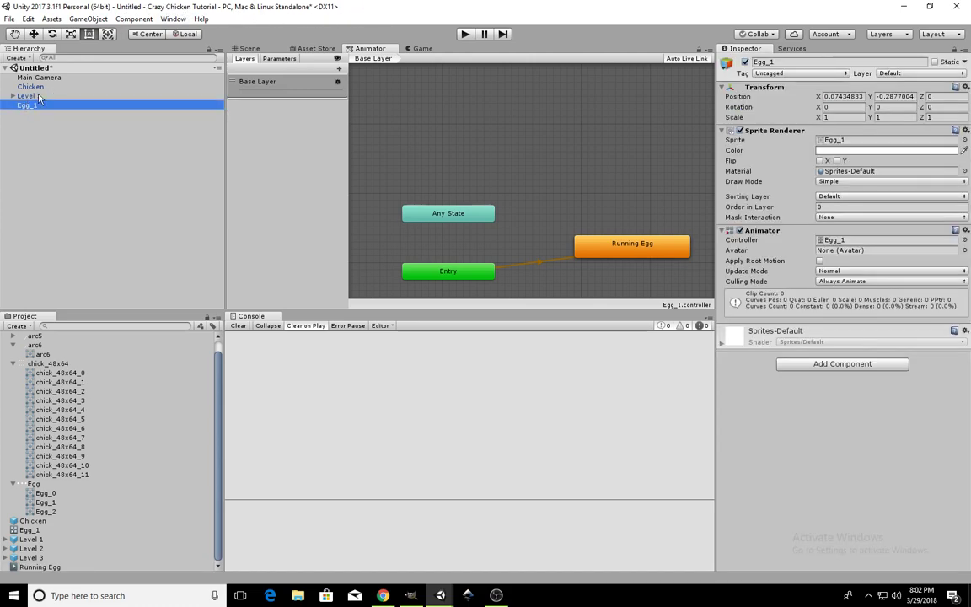
scroll(54, 476, up, 3)
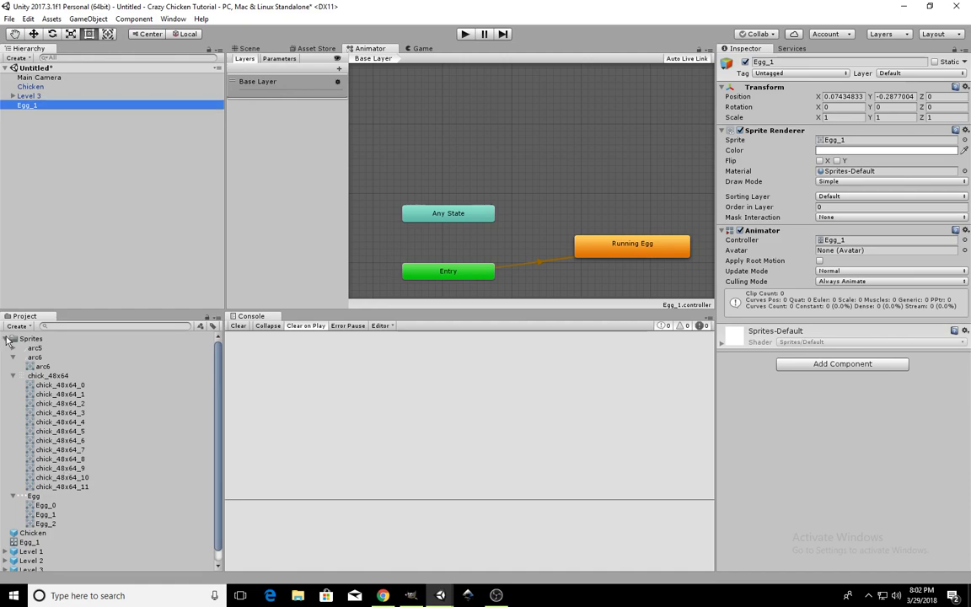
click(8, 339)
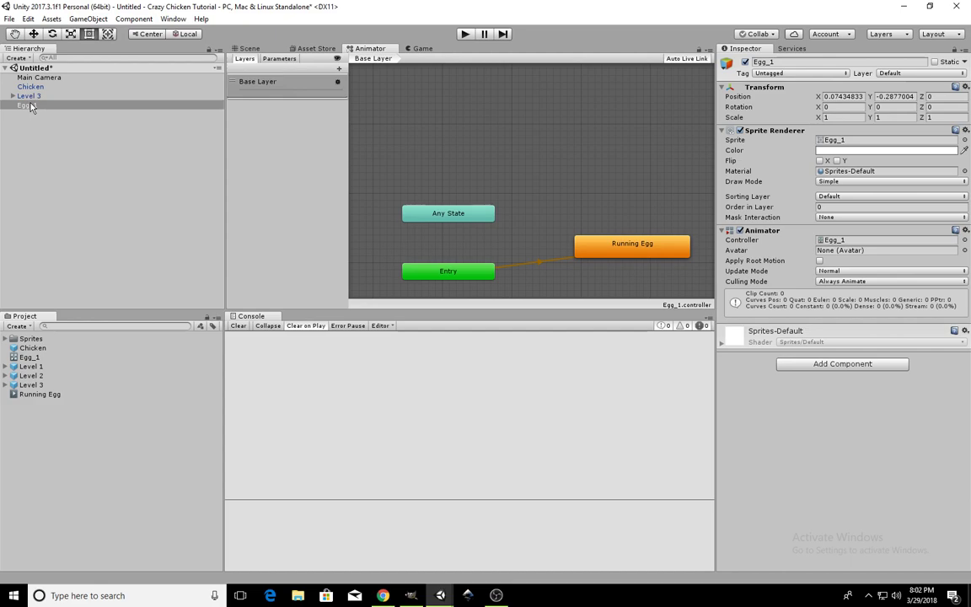
drag(30, 106, 25, 384)
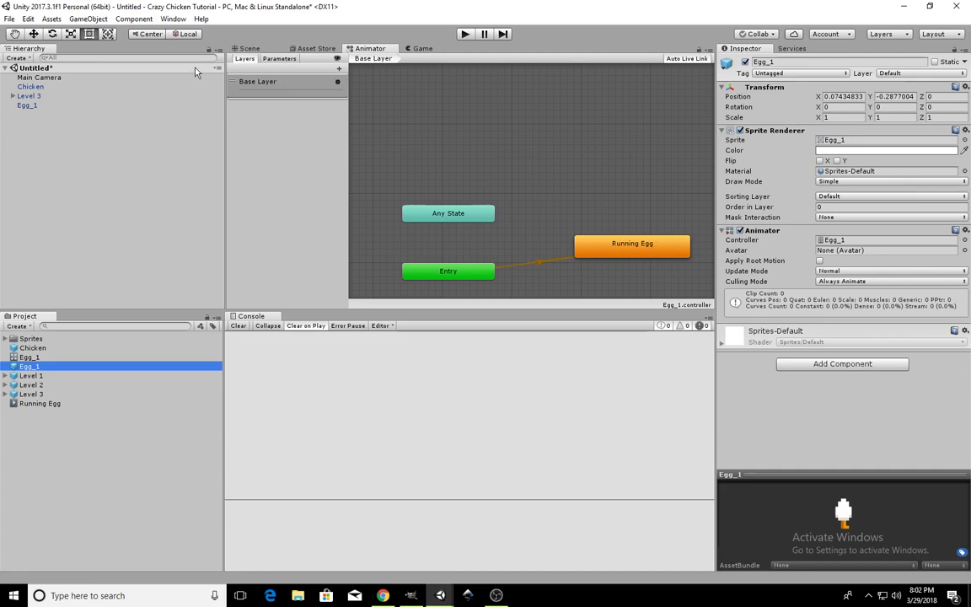
click(415, 49)
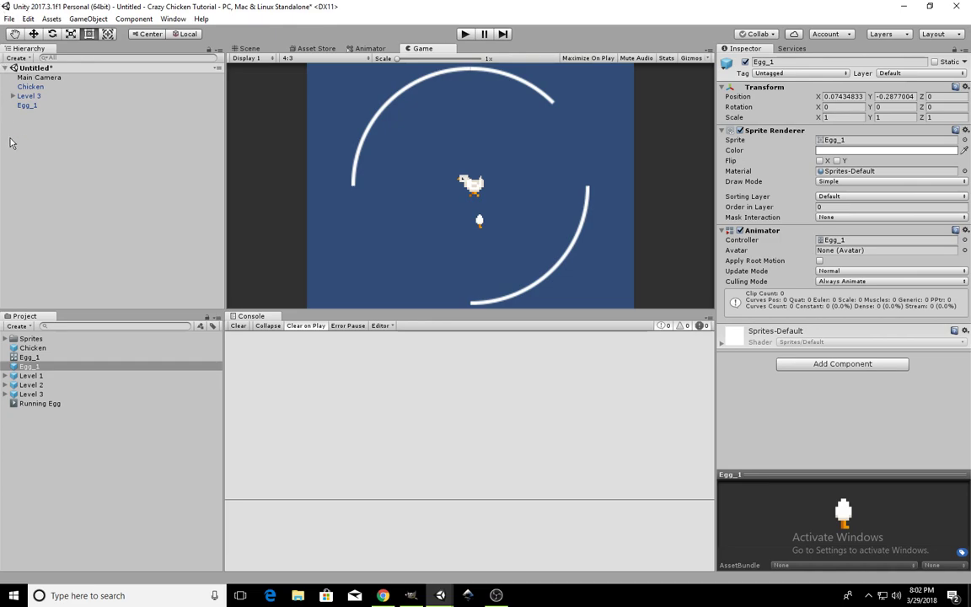
click(868, 595)
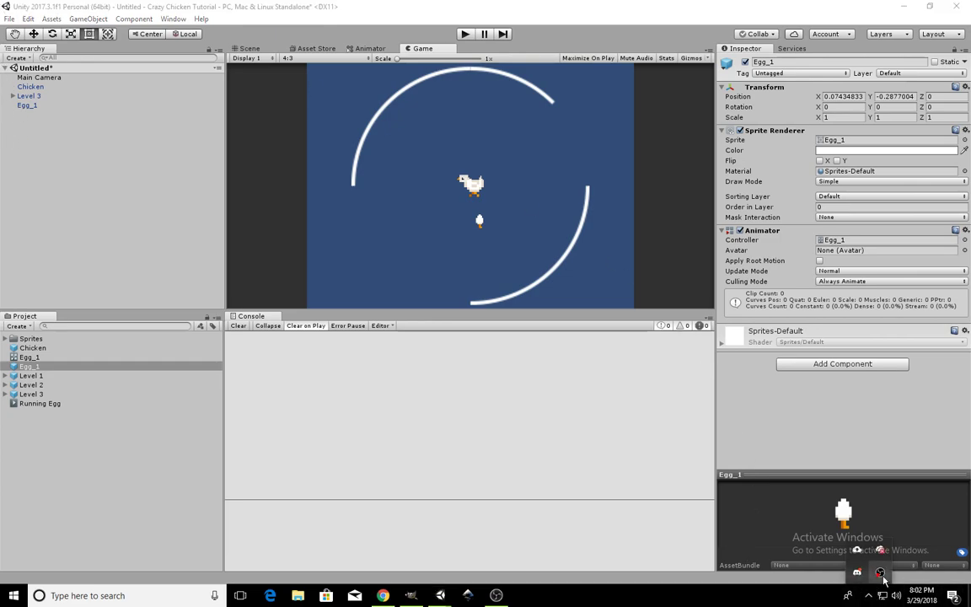
right_click(881, 574)
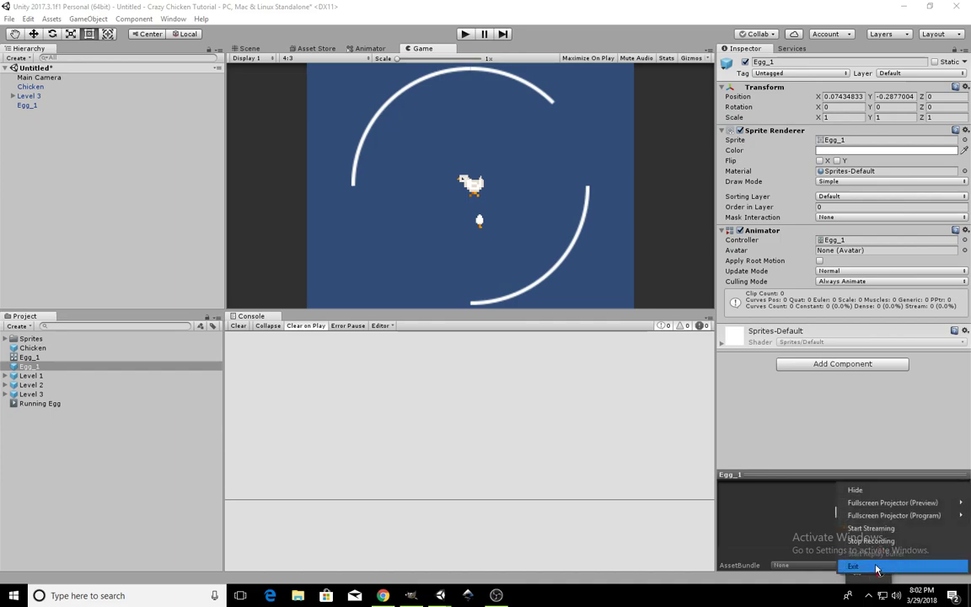